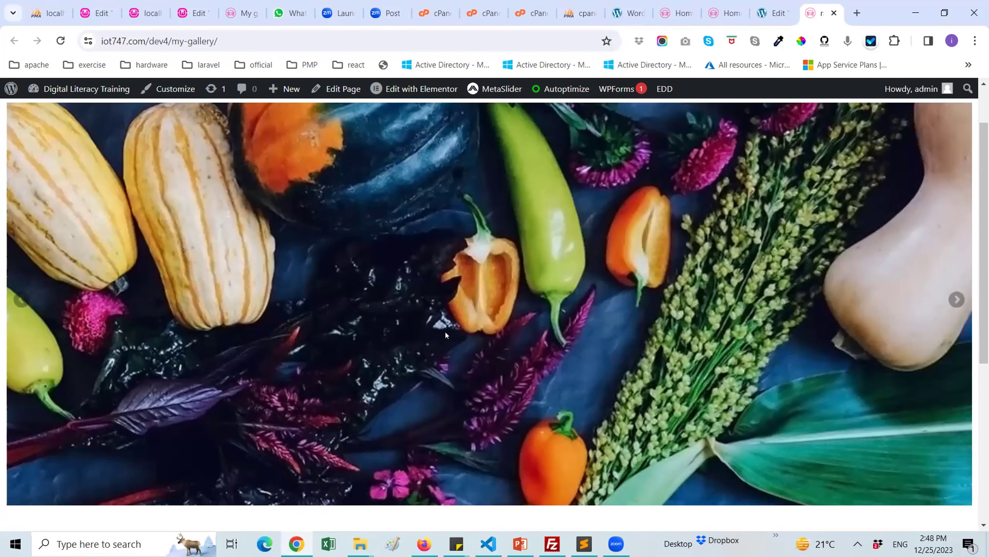
Examine the image slider, header and footer on the published gallery page.
scroll(446, 334, "down", 5)
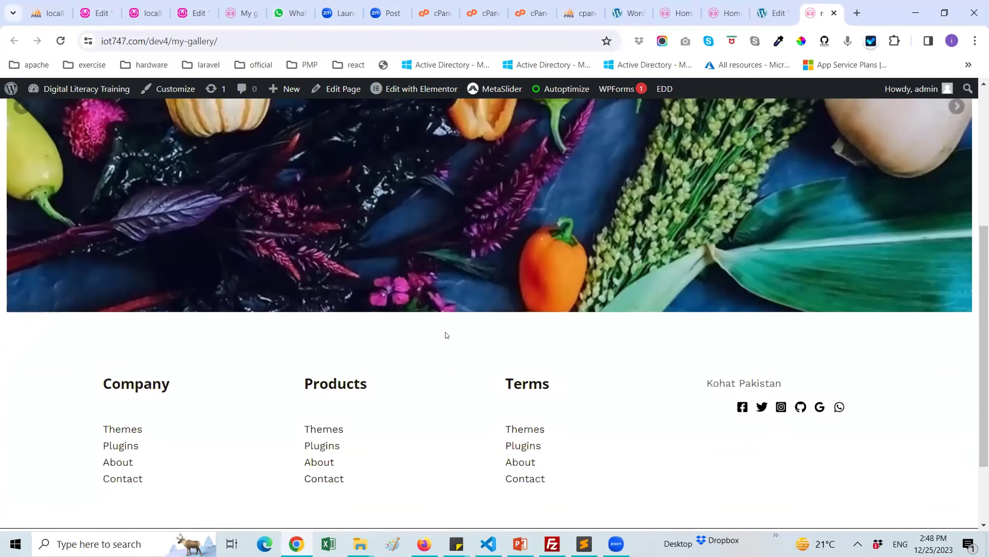
scroll(446, 334, "up", 5)
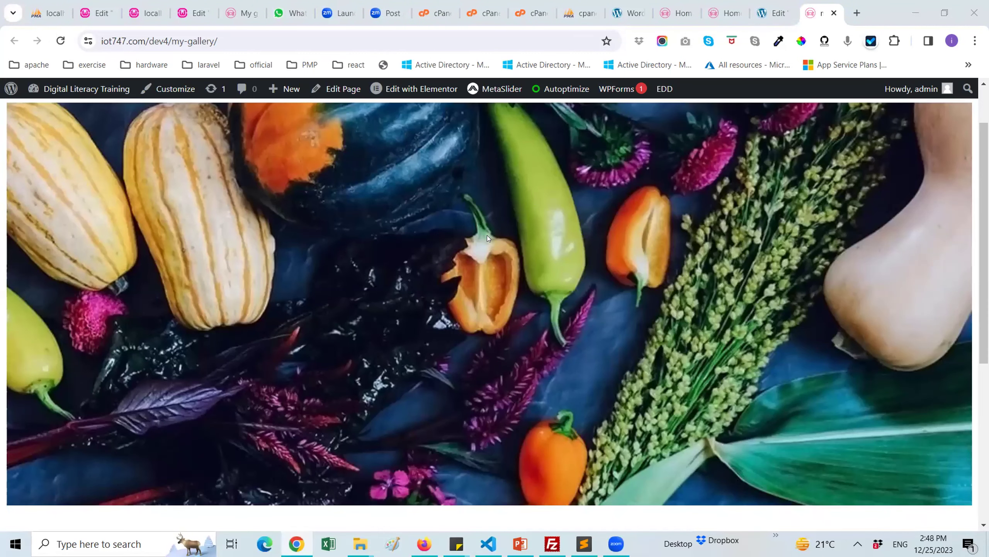
scroll(618, 350, "down", 5)
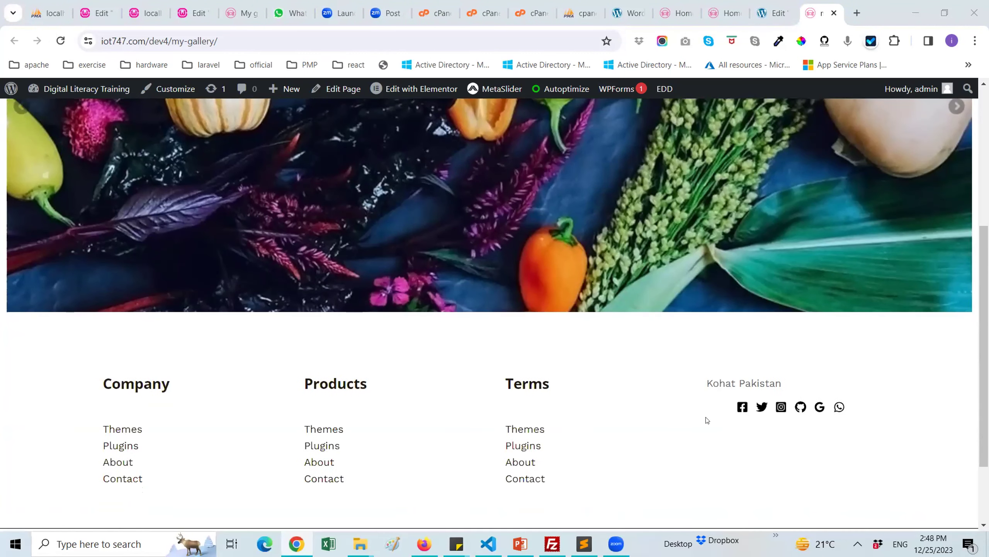
scroll(707, 418, "down", 1)
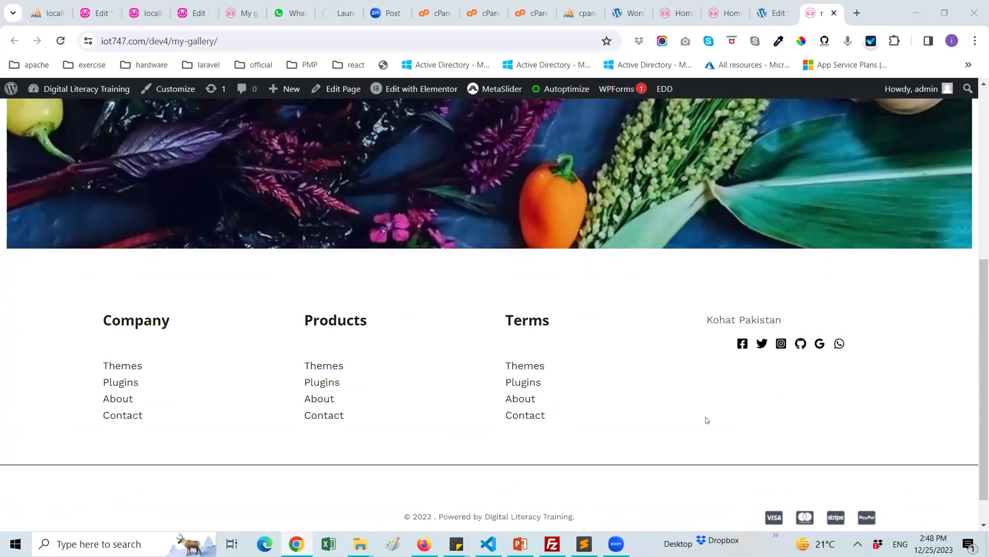
scroll(708, 419, "up", 2)
scroll(612, 342, "up", 4)
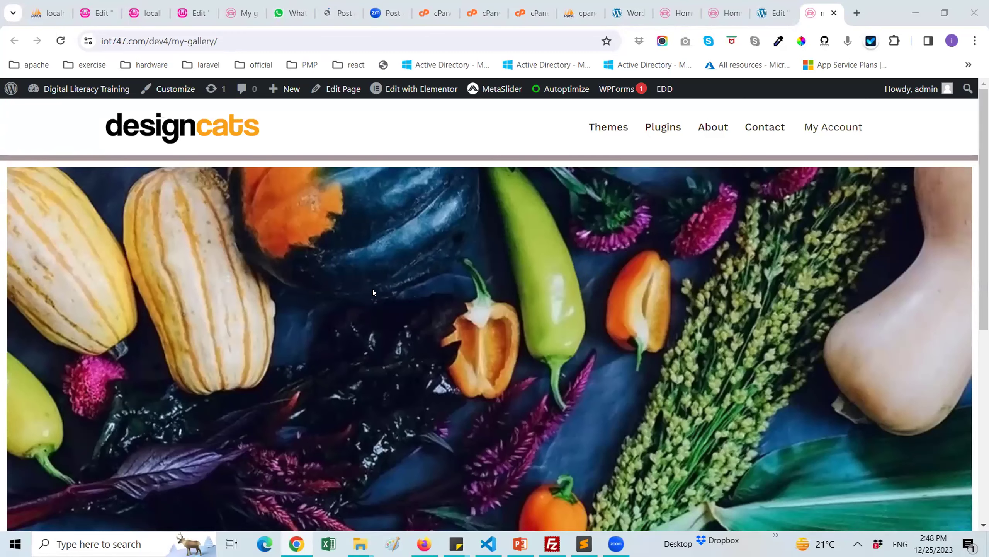
scroll(365, 291, "down", 5)
scroll(366, 290, "up", 2)
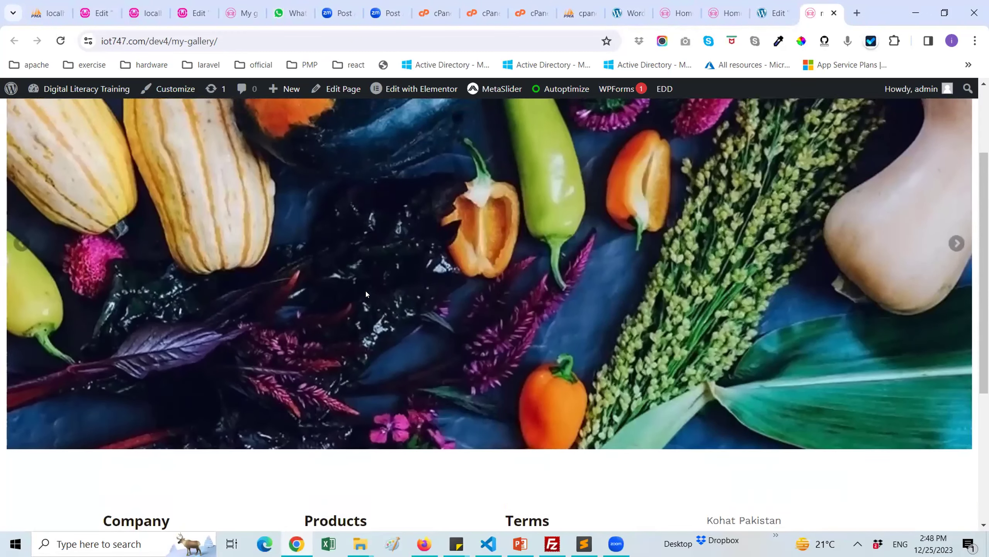
scroll(366, 291, "up", 1)
scroll(365, 293, "up", 1)
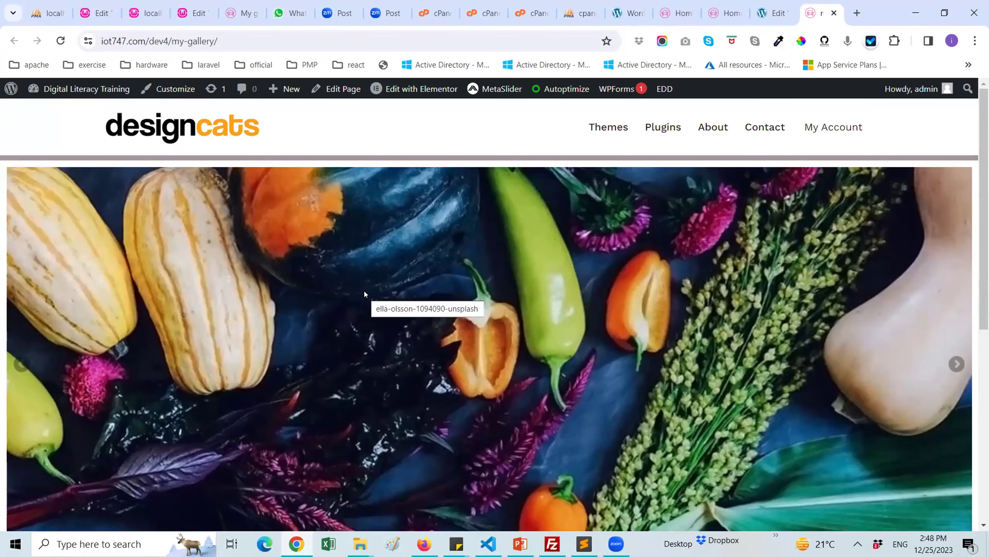
scroll(365, 293, "down", 3)
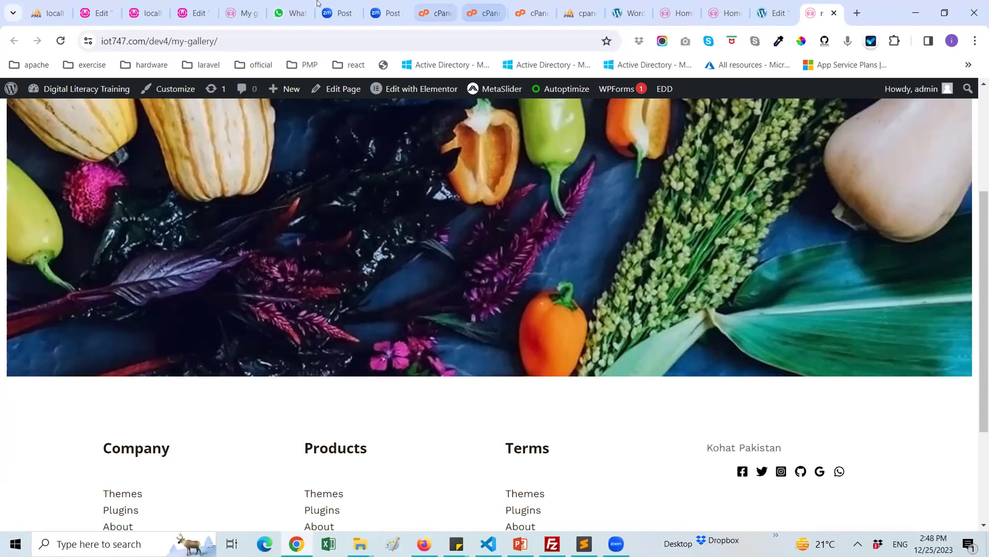
Switch to the iot747.com/dev4 WordPress dashboard and open the page for adding new plugins.
left_click(109, 5)
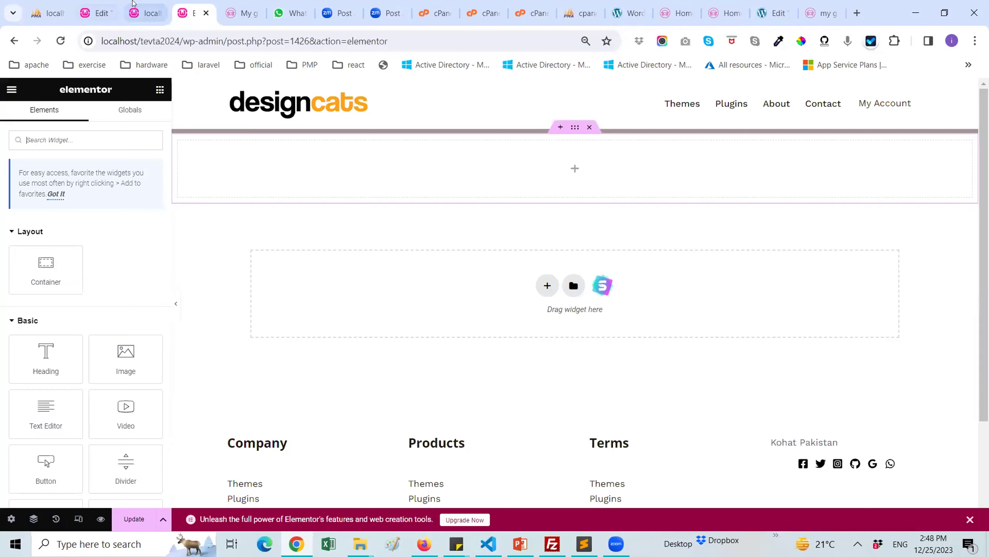
key("ctrl+Tab")
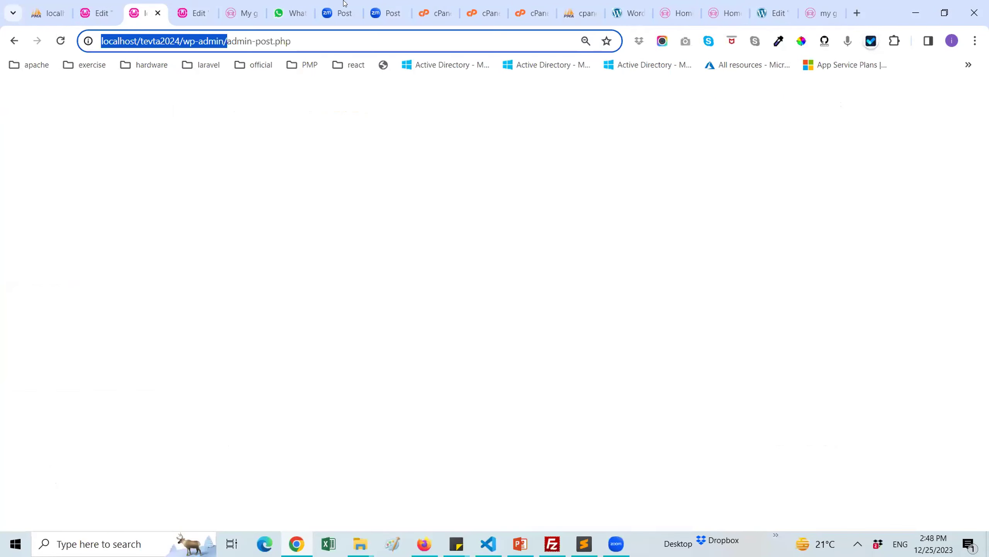
key("ctrl+Tab")
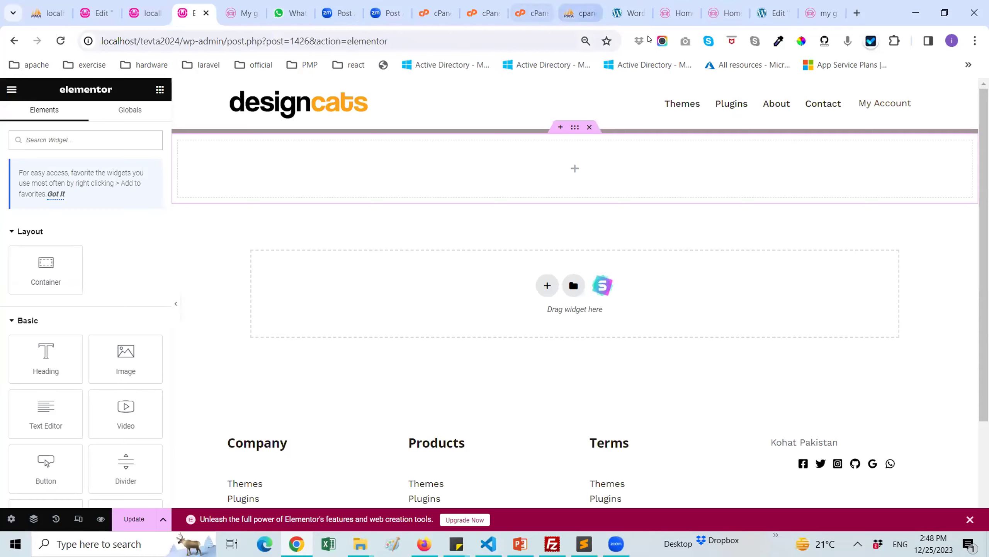
left_click(675, 13)
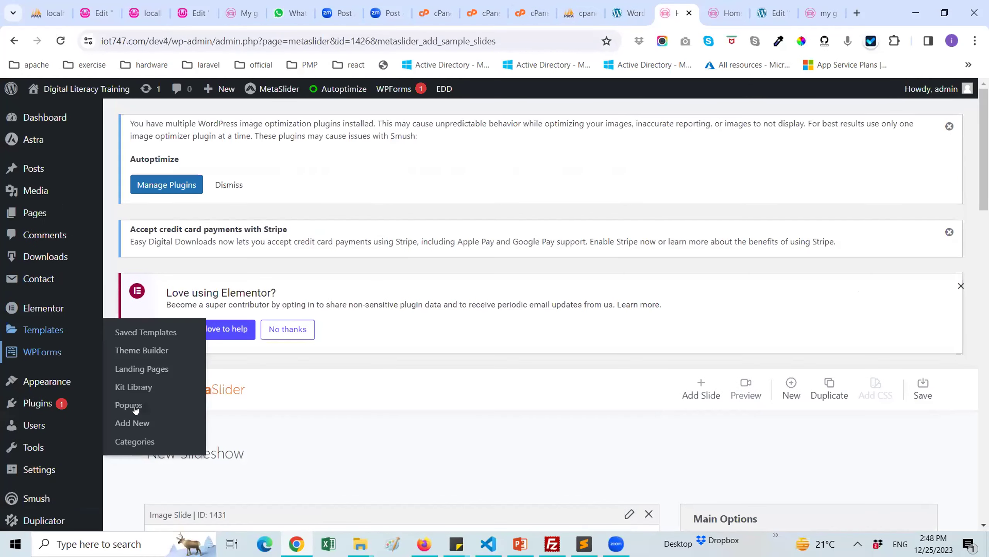
left_click(134, 405)
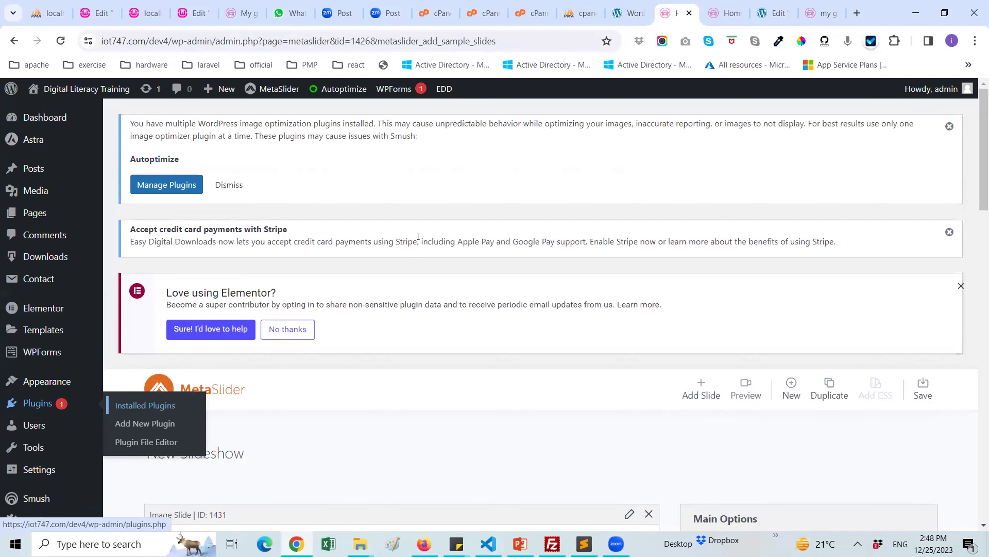
left_click(202, 186)
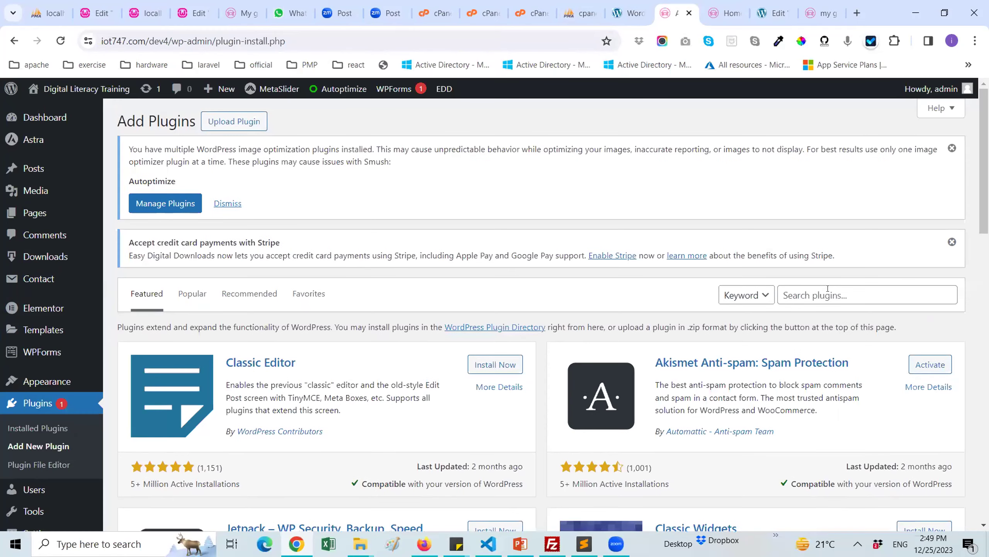
Search the plugin directory for "slider" and look through the resulting slider plugins.
left_click(828, 288)
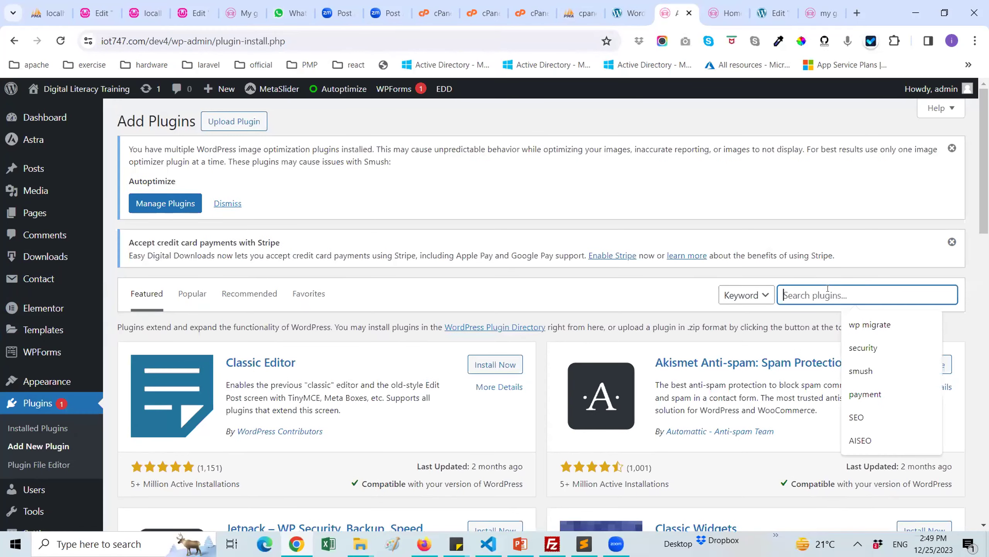
key("Down")
key("Down")
key("Down")
type("sl")
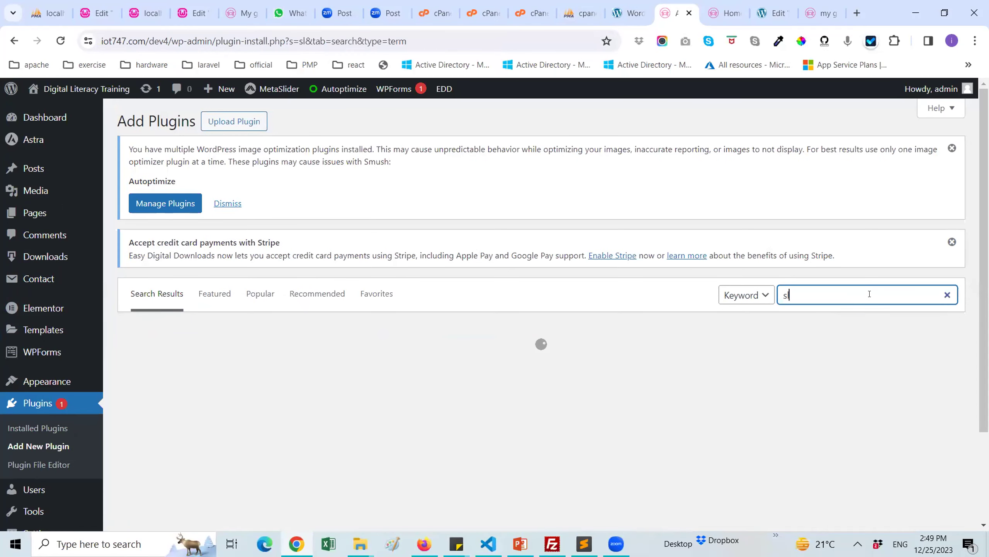
type("ider")
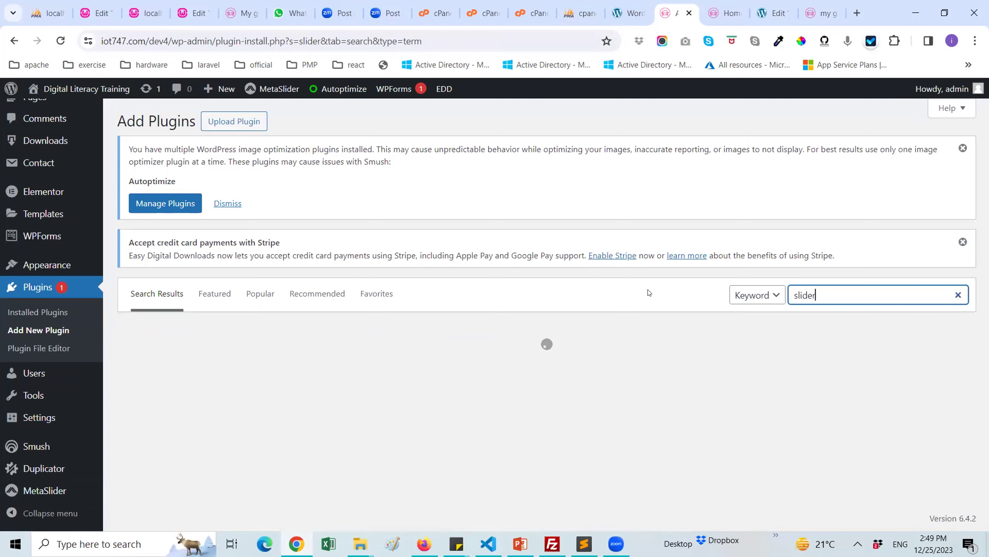
scroll(727, 271, "down", 3)
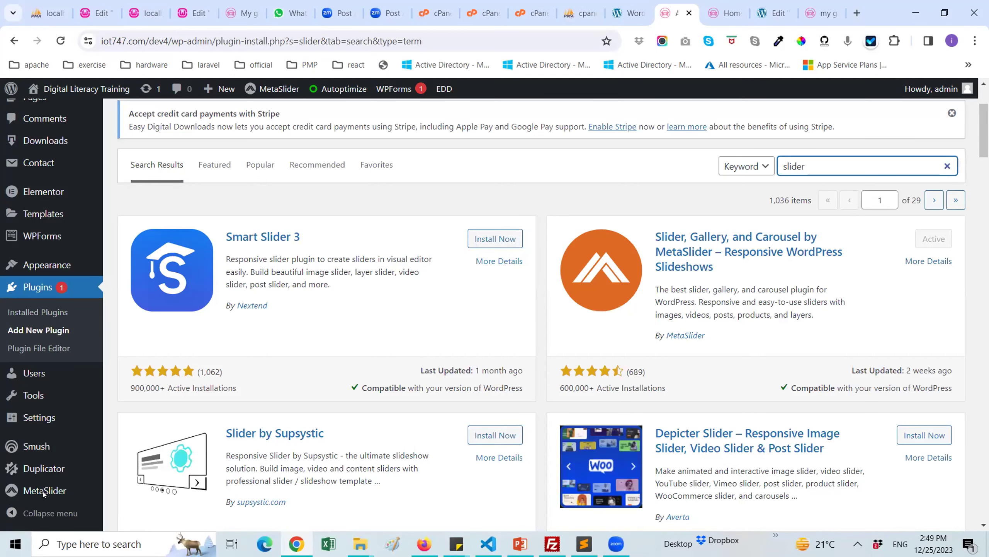
scroll(43, 491, "down", 3)
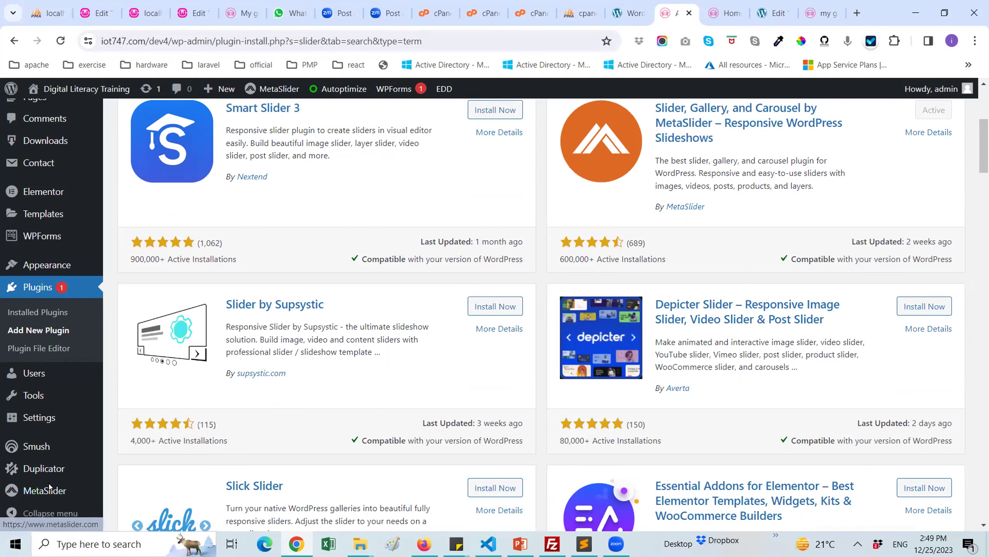
Open the existing New Slideshow from MetaSlider's slideshow list for editing.
mouse_move(48, 487)
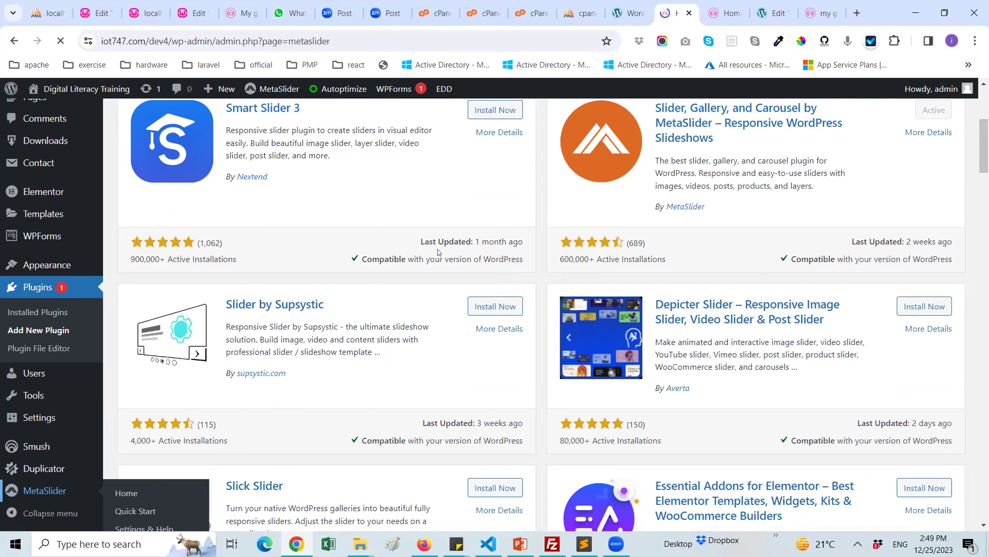
scroll(287, 380, "down", 2)
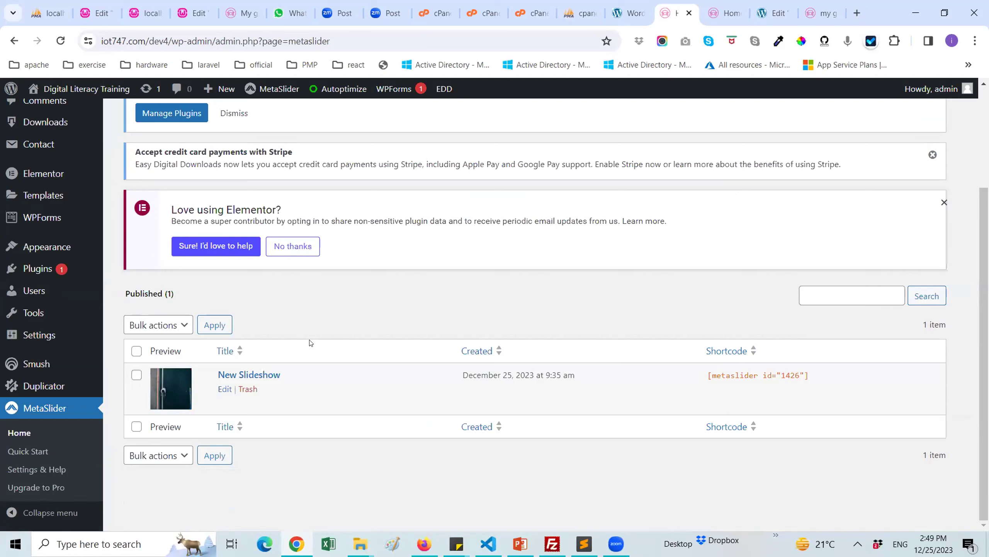
left_click(253, 376)
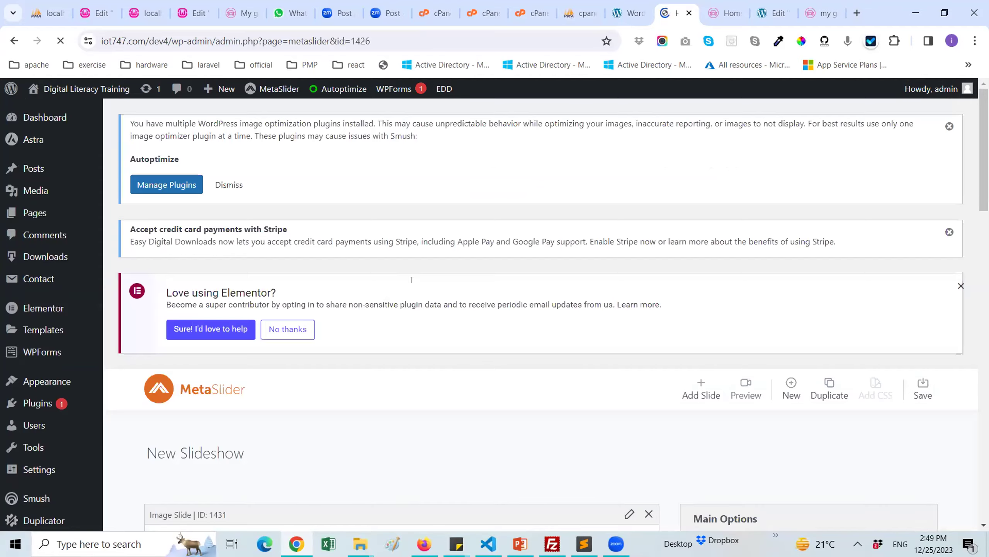
Examine the existing slideshow's image slides along with its main and advanced options.
scroll(411, 280, "down", 7)
scroll(417, 280, "down", 5)
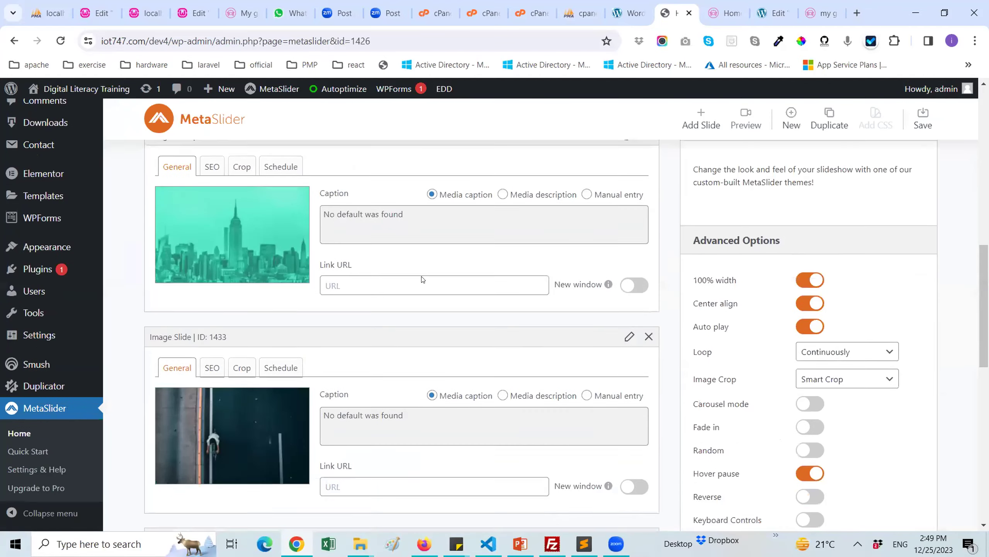
scroll(423, 279, "up", 12)
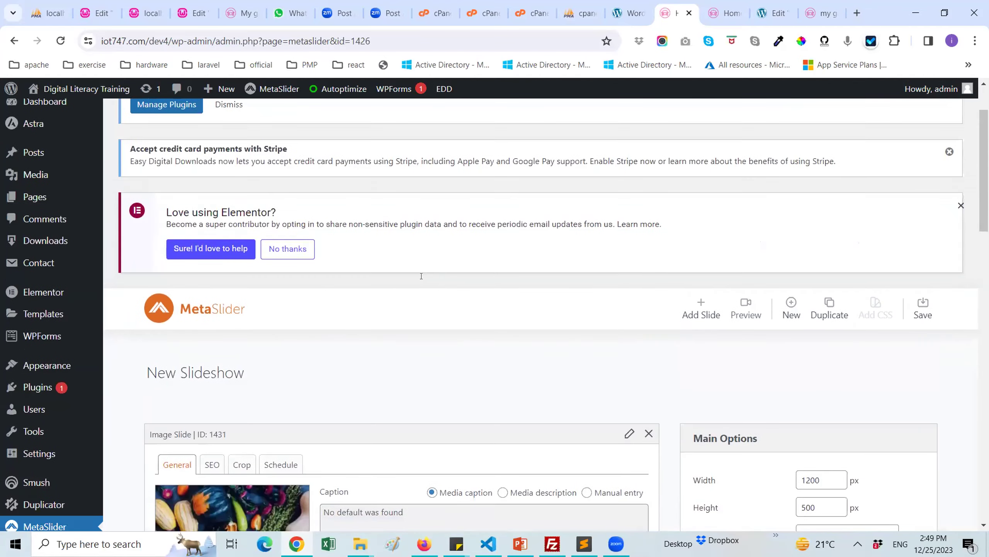
scroll(425, 279, "down", 4)
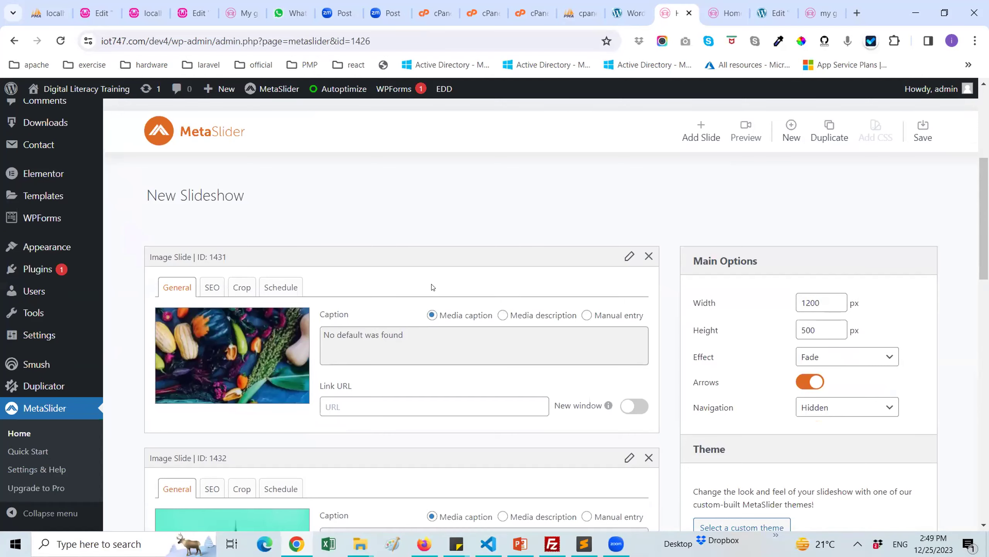
scroll(432, 287, "down", 9)
scroll(433, 287, "up", 10)
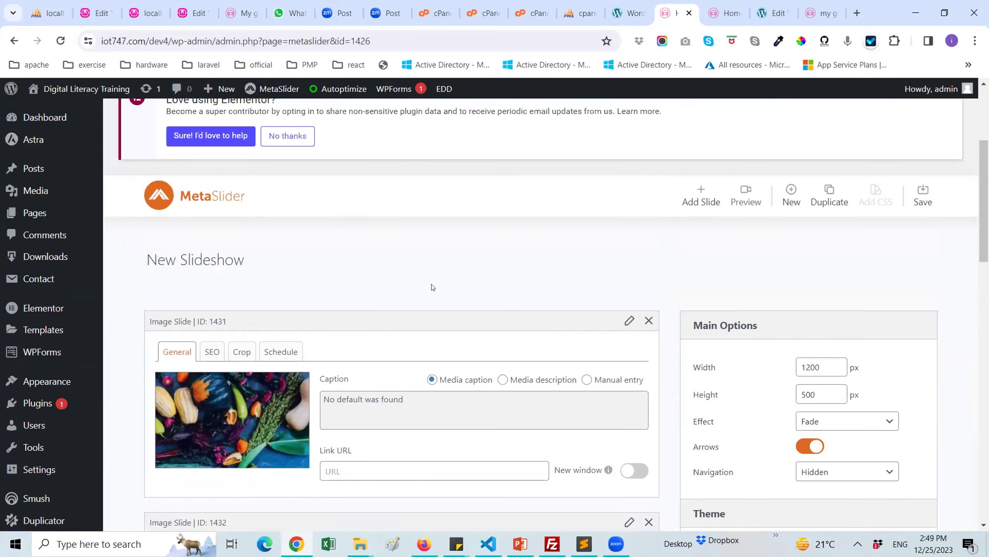
scroll(460, 303, "up", 4)
scroll(459, 303, "down", 4)
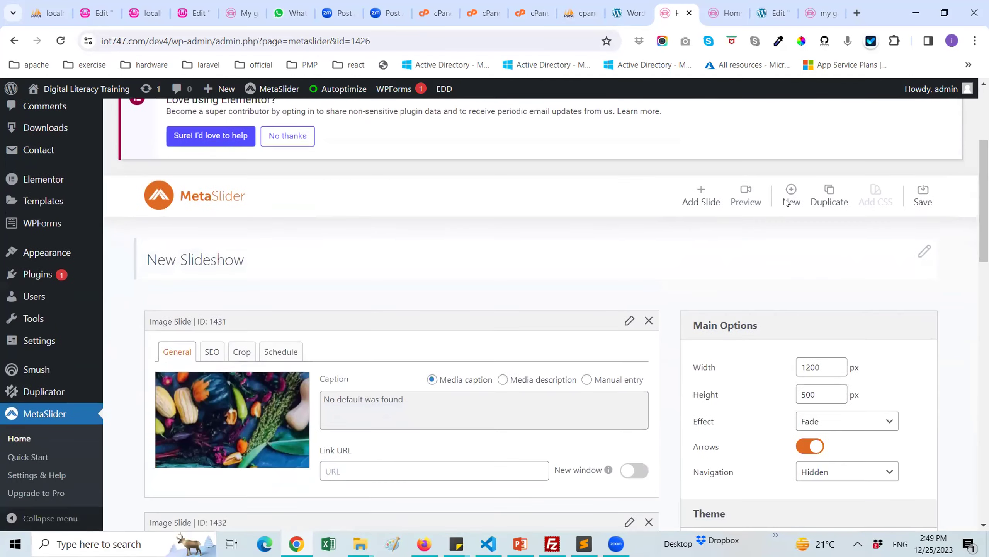
Create a new slideshow in MetaSlider and look over its default options.
left_click(788, 200)
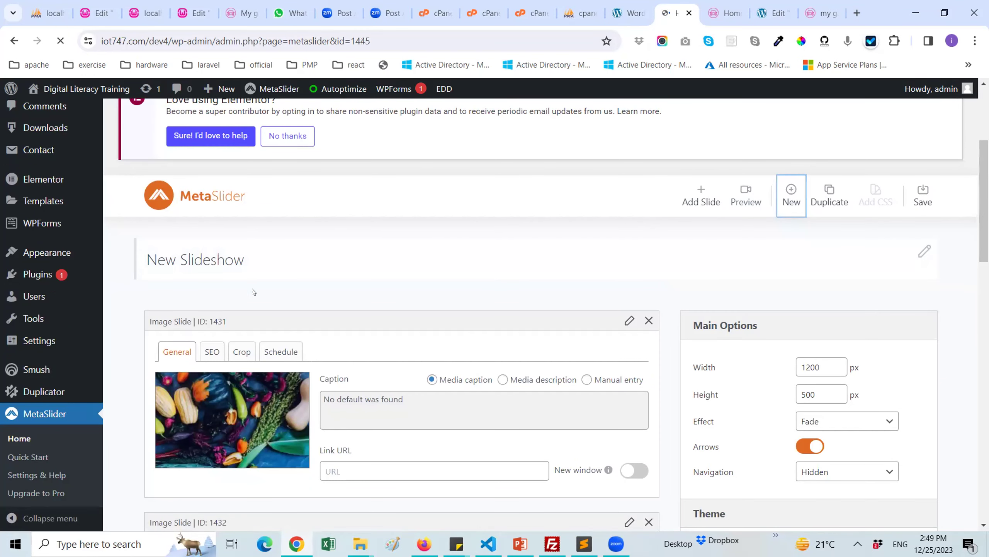
scroll(448, 312, "down", 5)
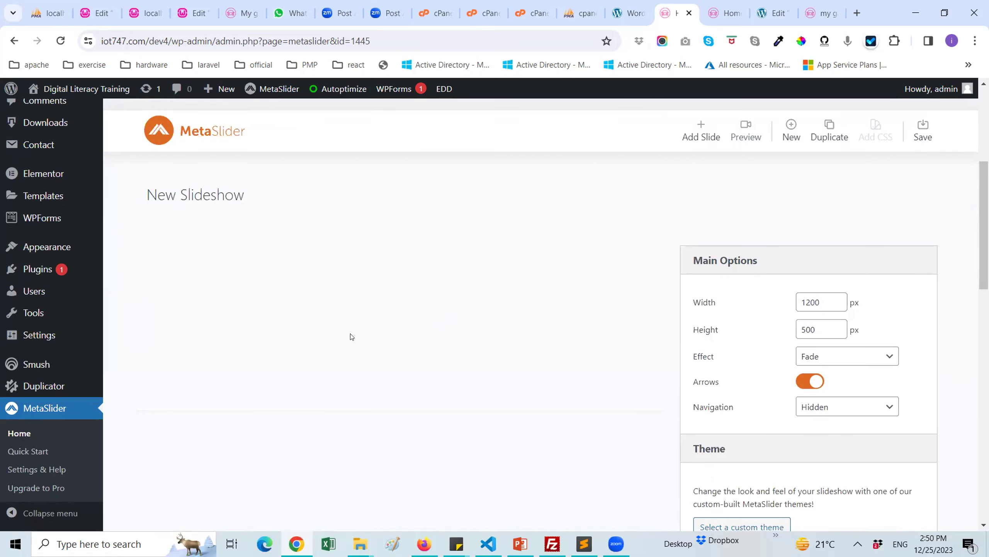
scroll(336, 337, "down", 5)
scroll(337, 338, "down", 4)
scroll(339, 340, "up", 6)
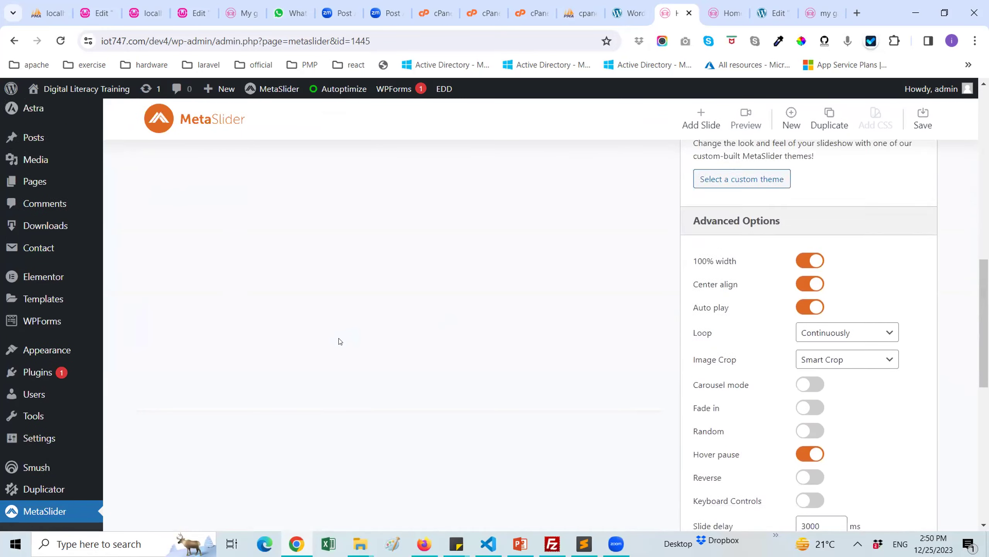
scroll(340, 341, "up", 2)
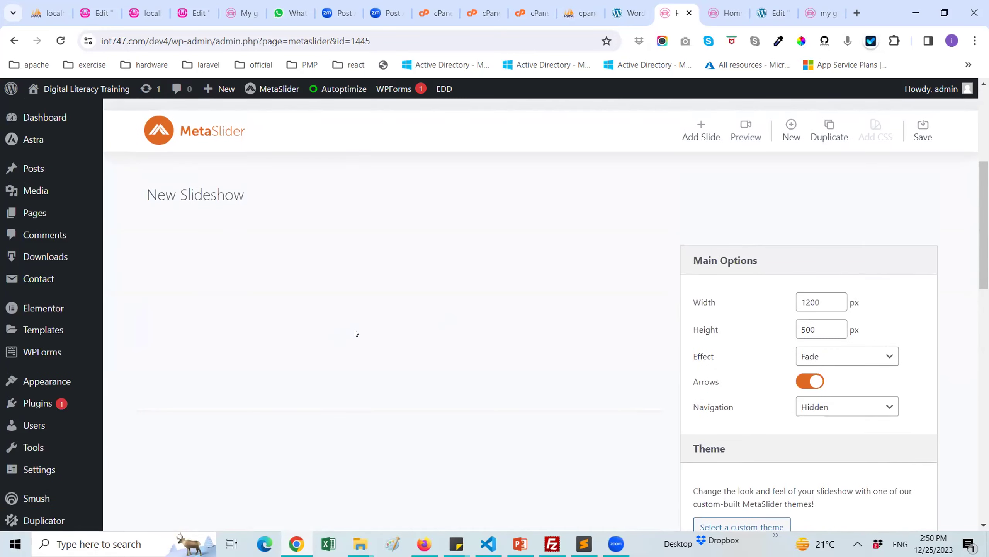
Add the black hatchback car image from the Media Library to the new slideshow as a slide.
left_click(693, 140)
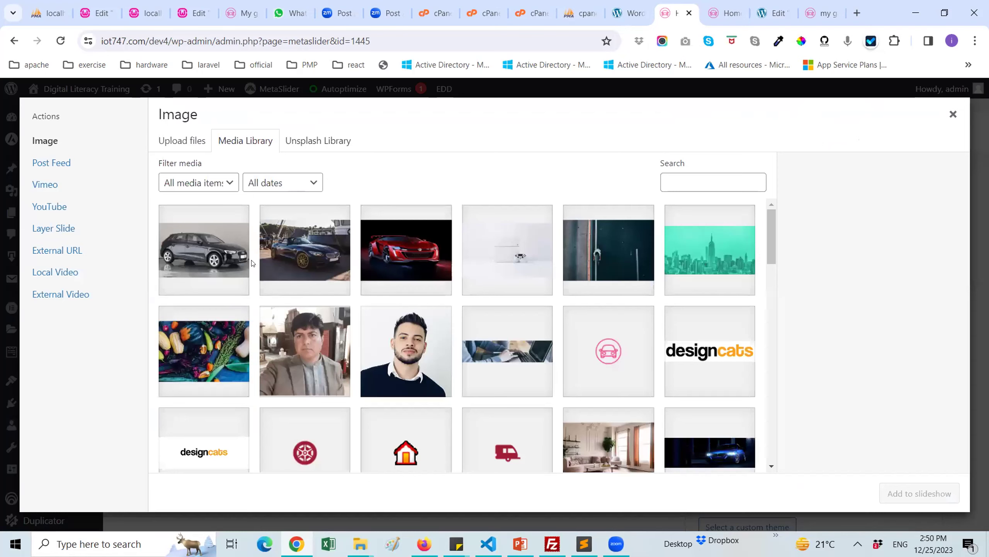
left_click(235, 259)
left_click(892, 492)
scroll(421, 281, "down", 3)
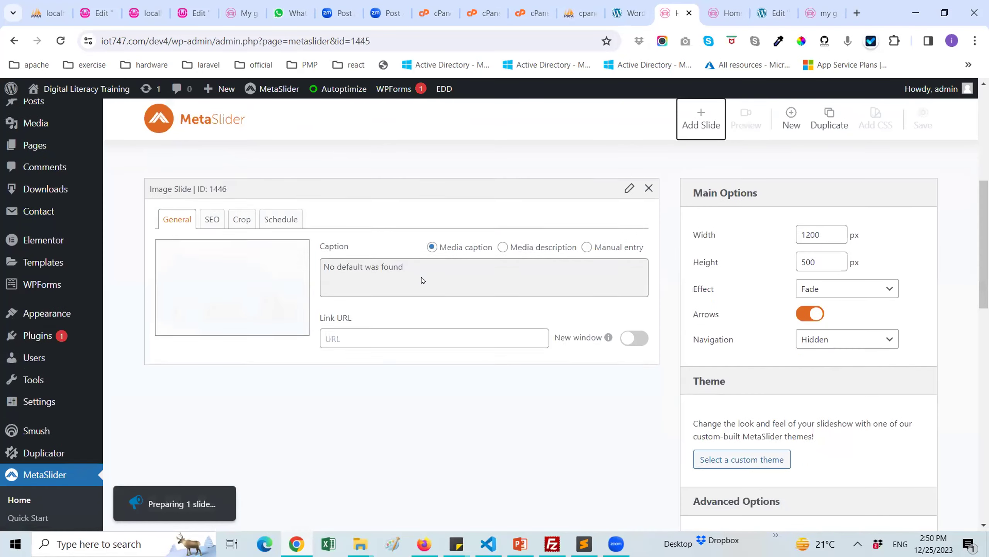
scroll(289, 272, "down", 2)
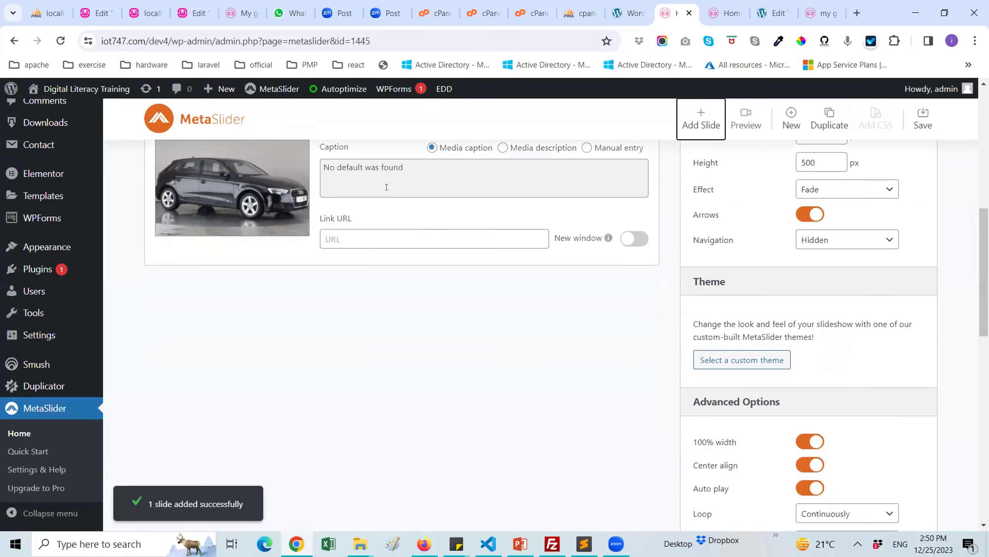
scroll(409, 226, "up", 4)
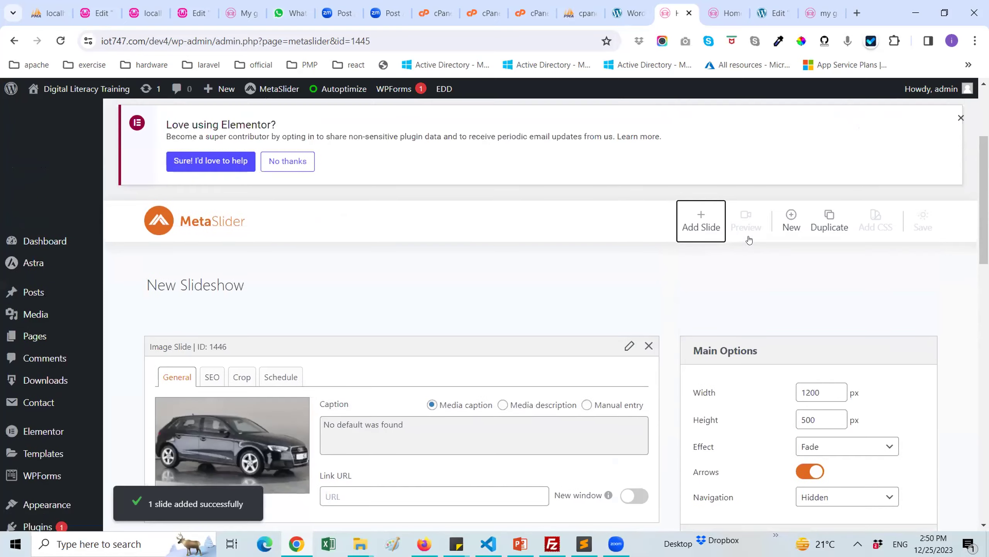
Add the red sports car and dark blue convertible images from the Media Library to the slideshow as slides.
left_click(721, 228)
left_click(296, 253)
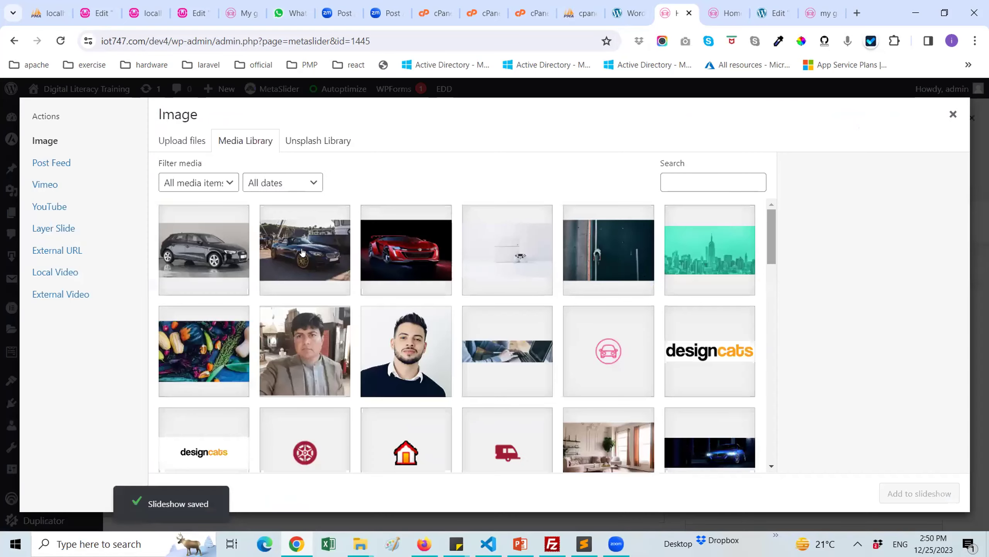
left_click(403, 253)
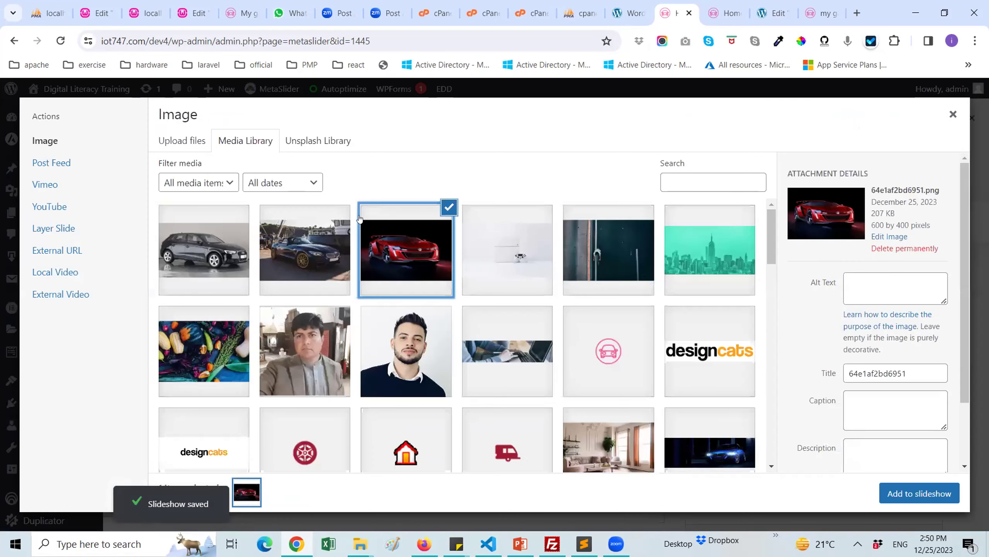
left_click(332, 221)
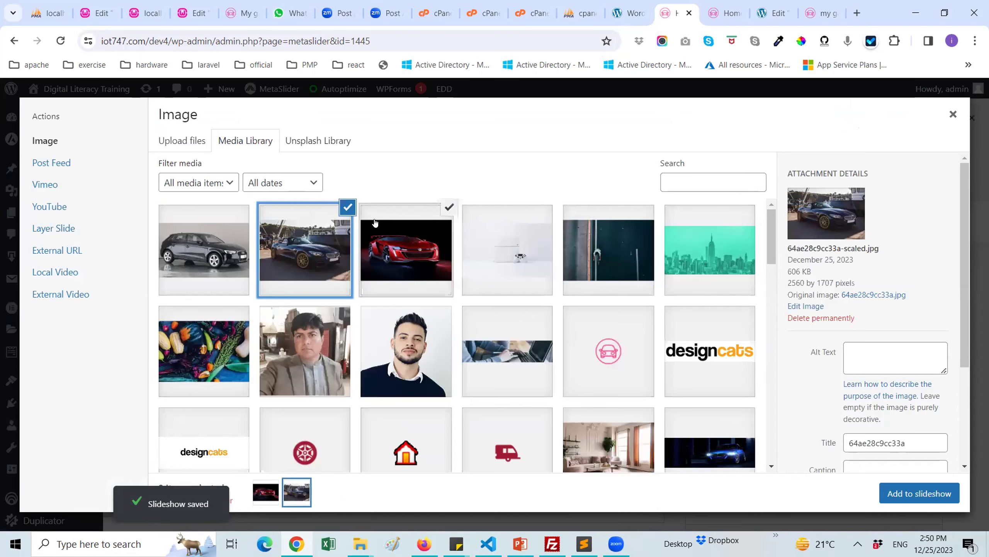
left_click(919, 494)
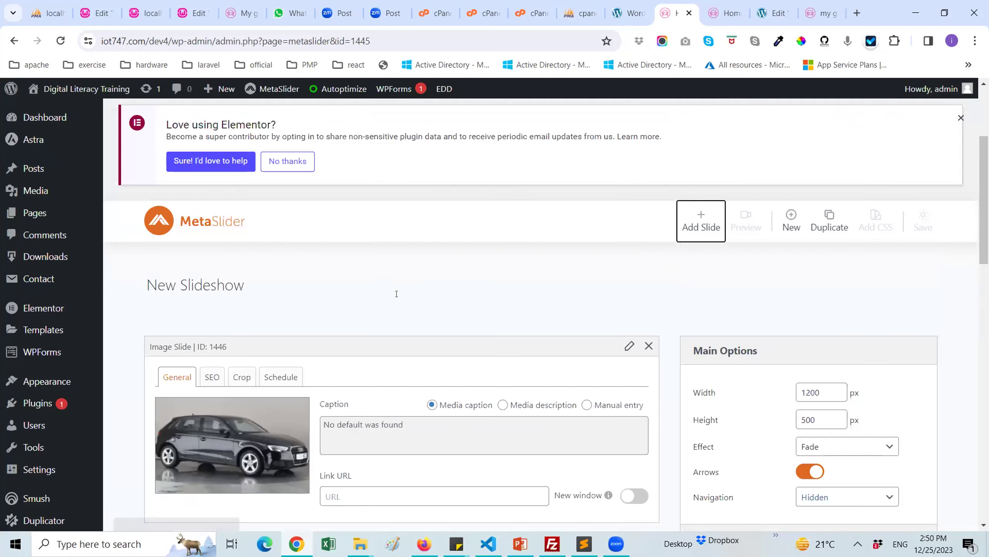
scroll(364, 336, "down", 5)
scroll(365, 342, "down", 10)
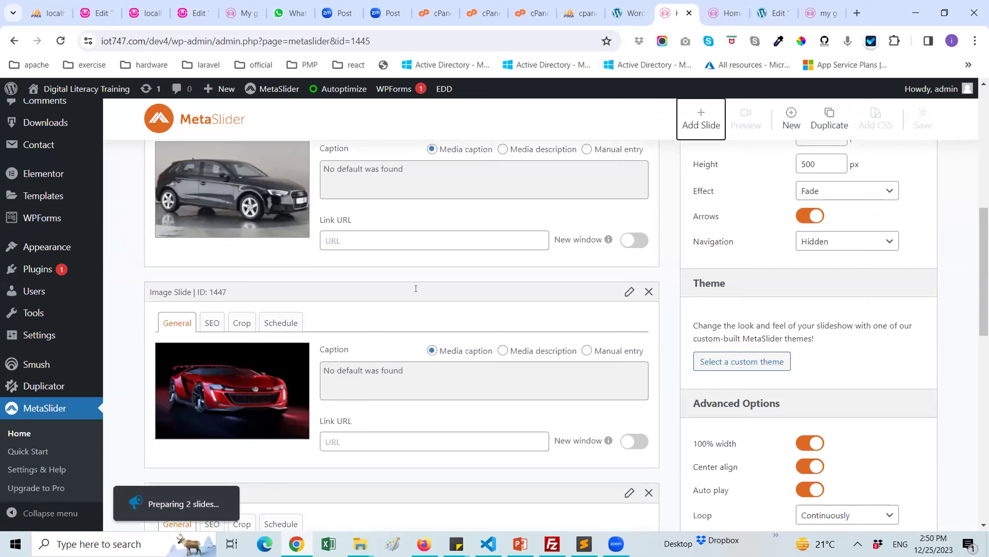
scroll(441, 288, "up", 10)
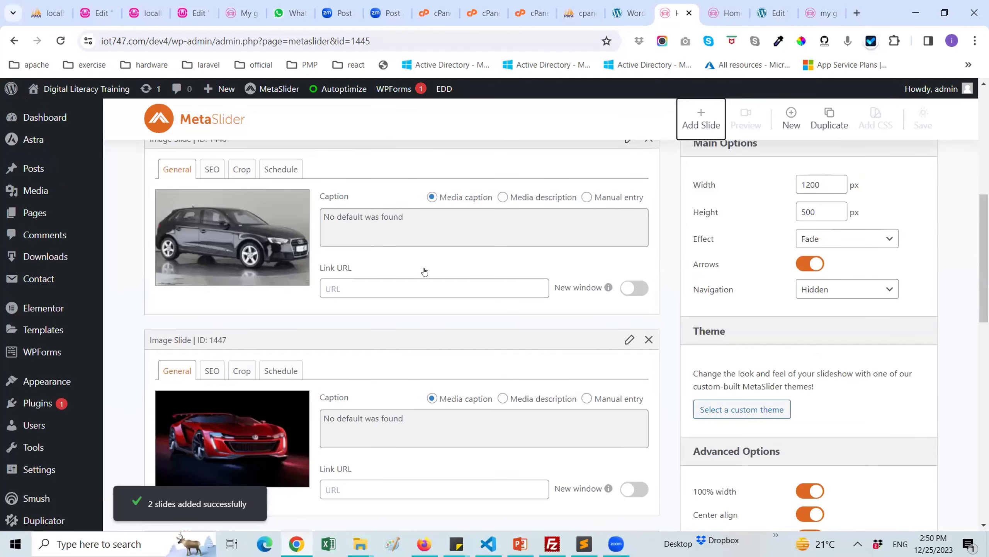
Set the slideshow's height to 400 px and its transition effect to Slide.
scroll(735, 293, "up", 3)
scroll(776, 289, "down", 2)
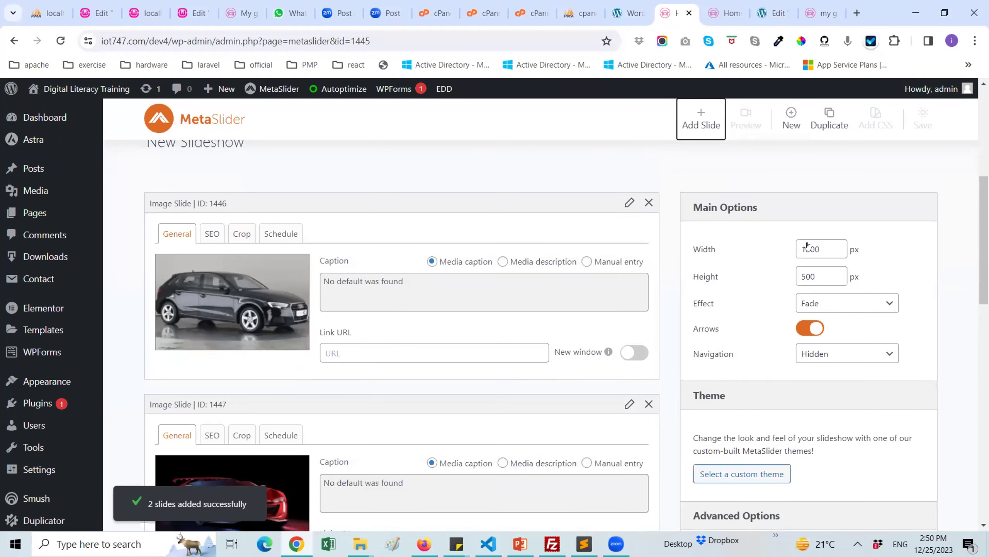
left_click(816, 272)
key("BackSpace")
key("BackSpace")
key("BackSpace")
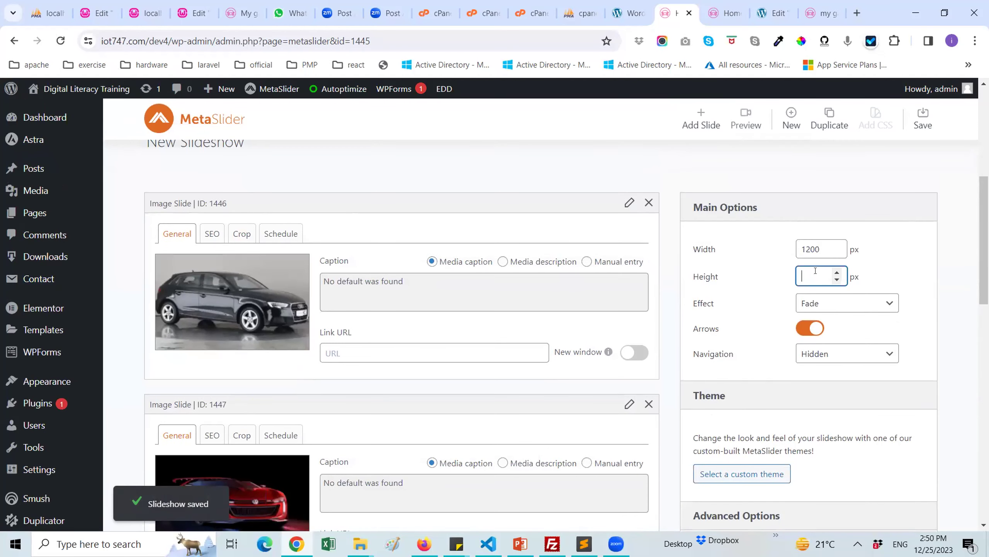
type("400")
left_click(845, 304)
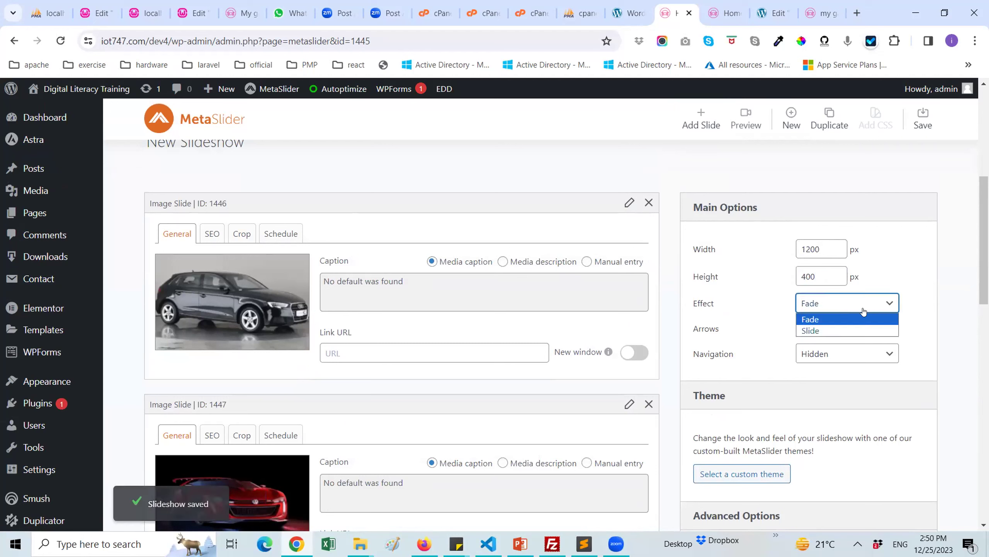
left_click(873, 330)
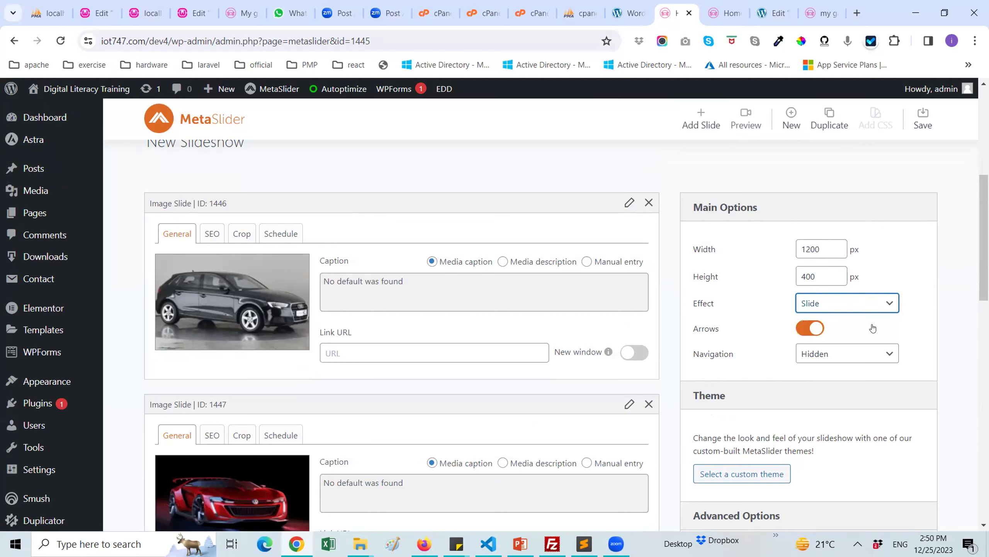
Enable the Fade in setting in the slideshow's advanced options.
scroll(750, 305, "down", 1)
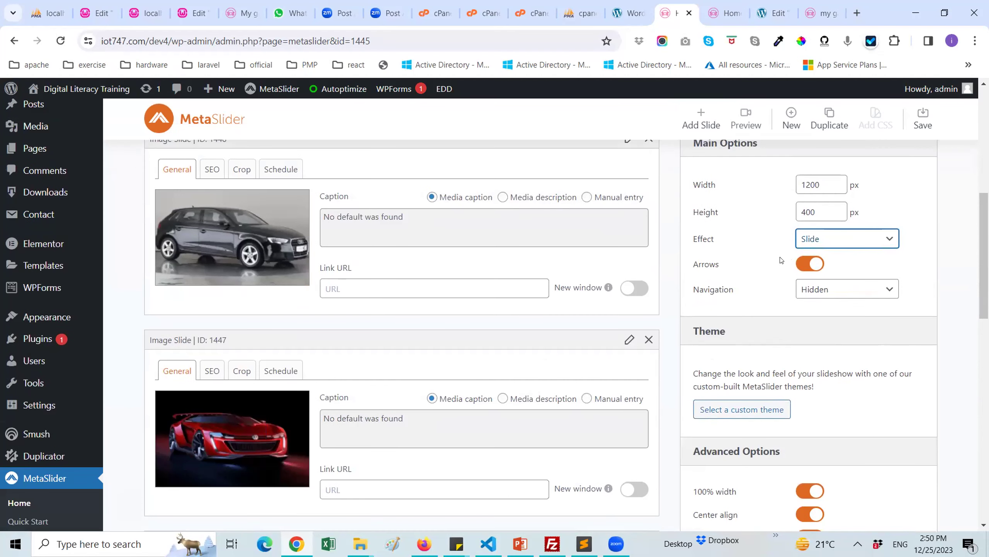
scroll(781, 260, "down", 3)
scroll(733, 276, "down", 1)
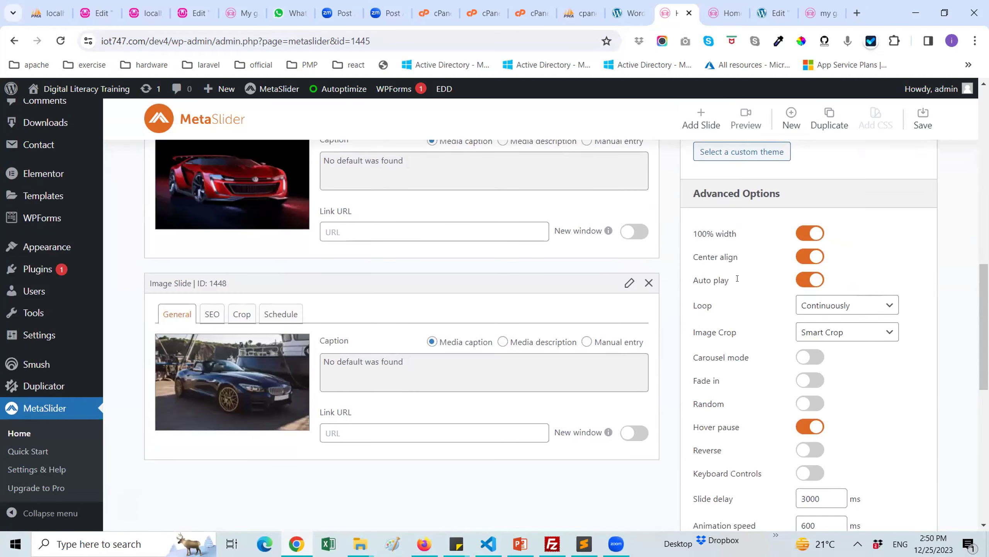
mouse_move(737, 278)
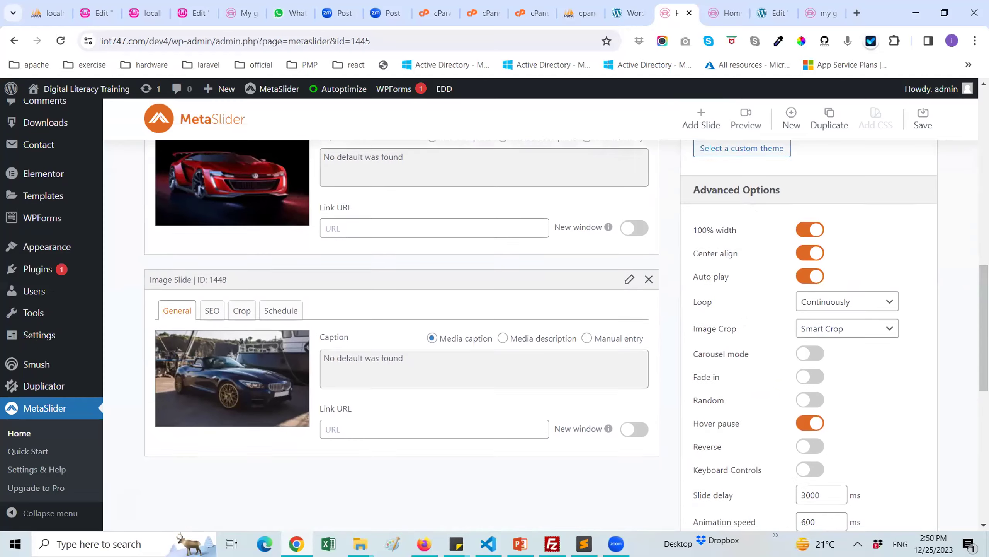
scroll(747, 325, "down", 1)
mouse_move(748, 318)
left_click(810, 316)
Check the remaining advanced and developer options and save the slideshow.
scroll(751, 323, "down", 1)
scroll(751, 323, "down", 1)
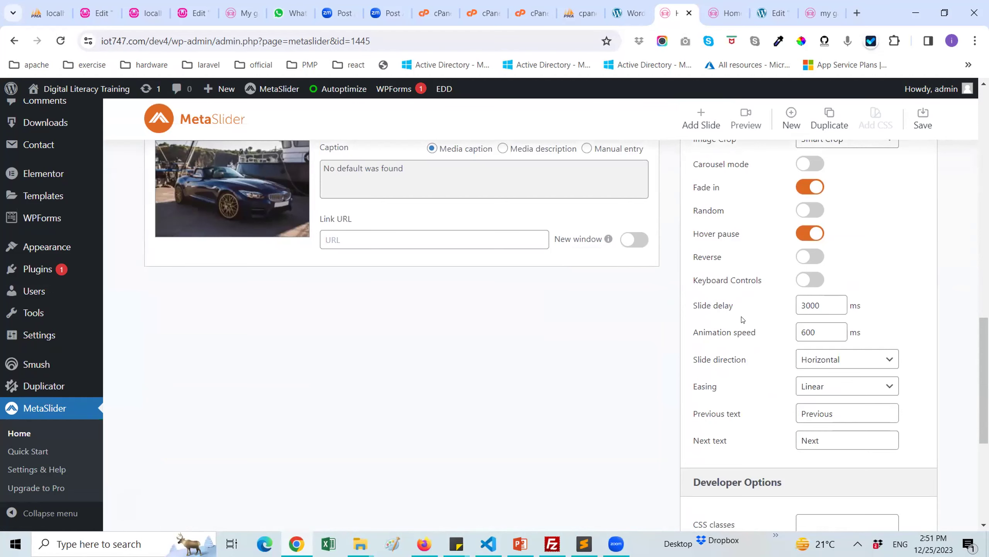
scroll(742, 320, "down", 1)
scroll(741, 318, "down", 1)
scroll(742, 284, "down", 2)
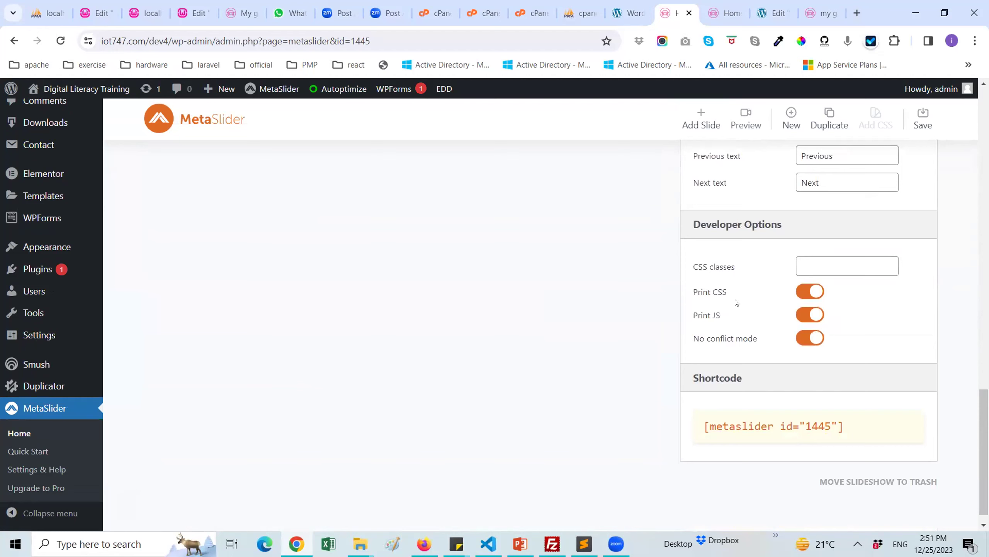
scroll(742, 296, "up", 12)
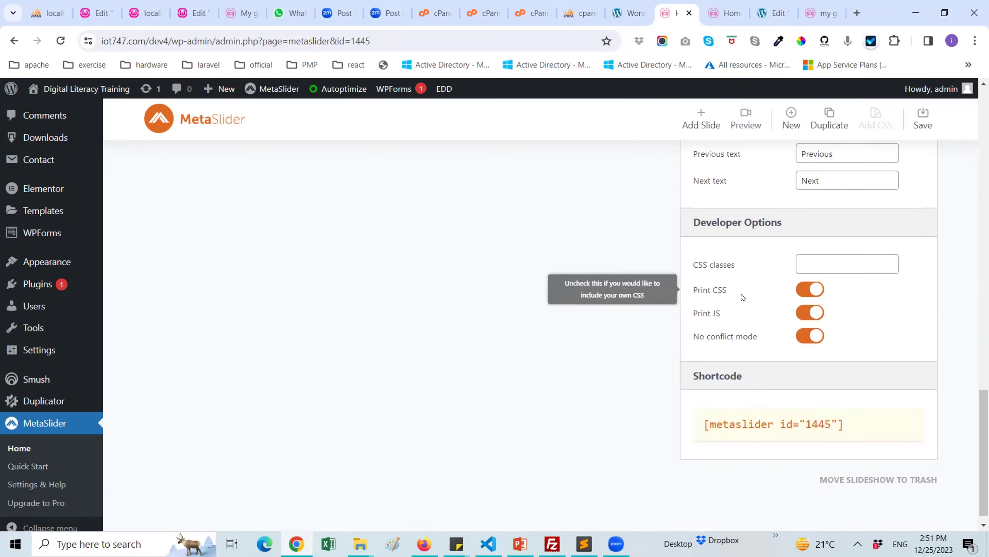
left_click(929, 123)
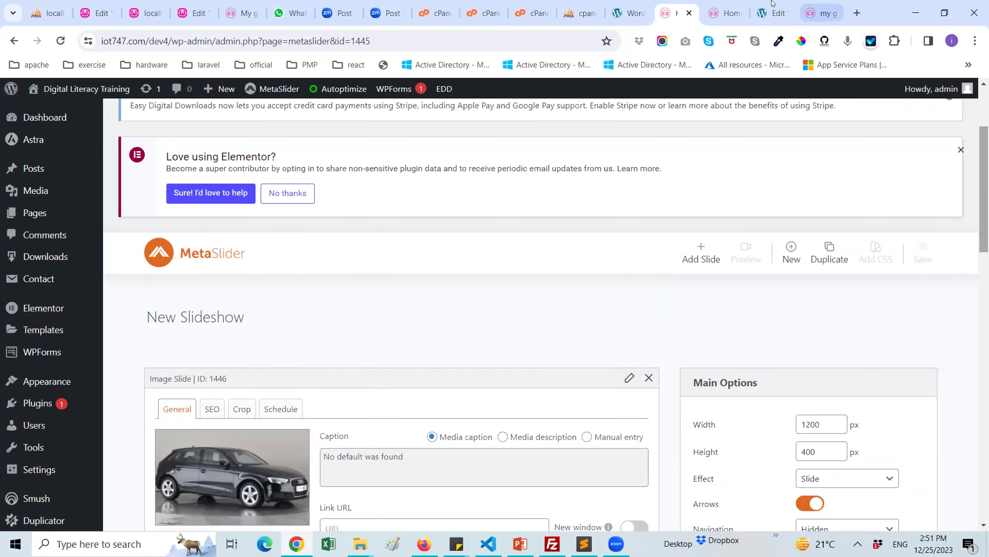
Look over the existing gallery page in the Elementor editor and close its browser tab.
key("ctrl+Tab")
key("ctrl+Tab")
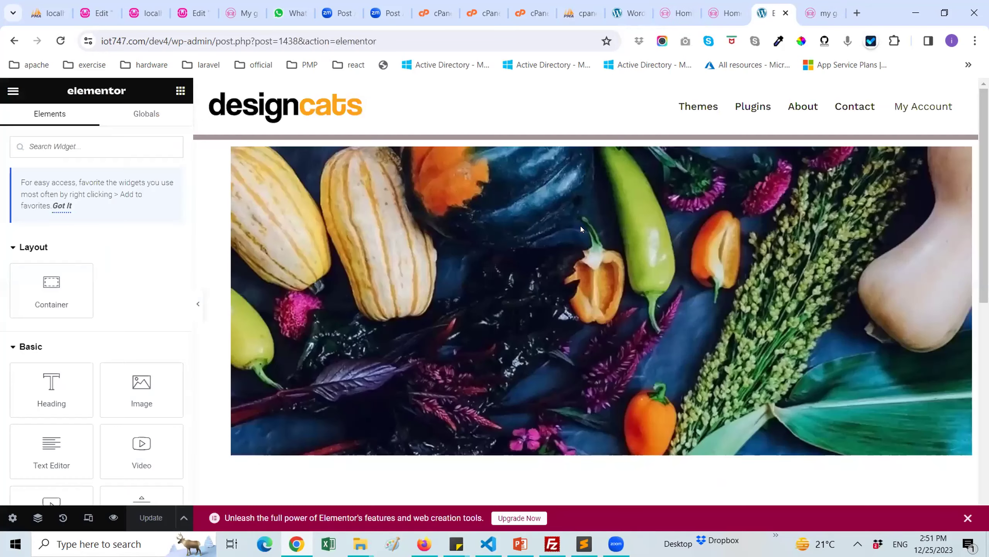
scroll(581, 228, "down", 5)
scroll(582, 230, "down", 3)
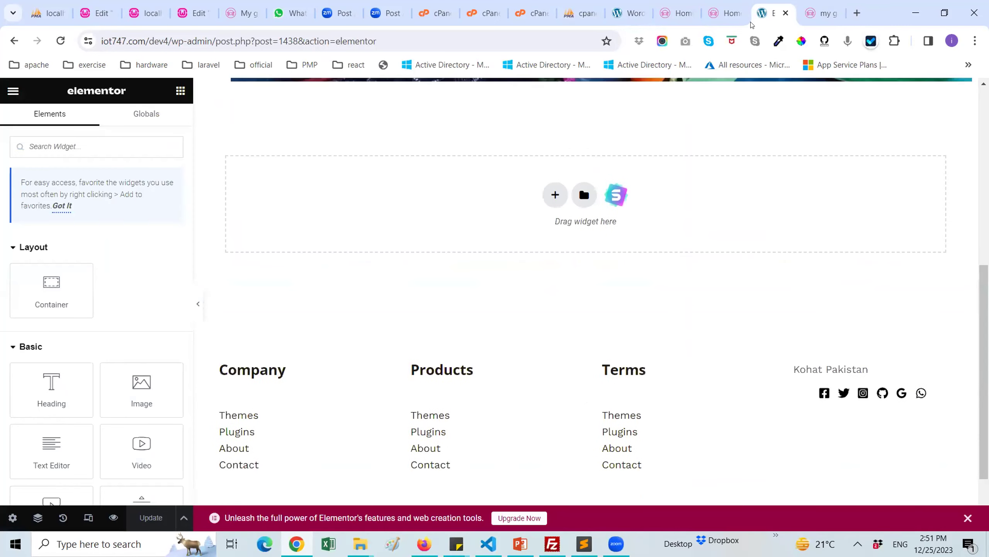
scroll(603, 354, "up", 5)
scroll(607, 464, "up", 2)
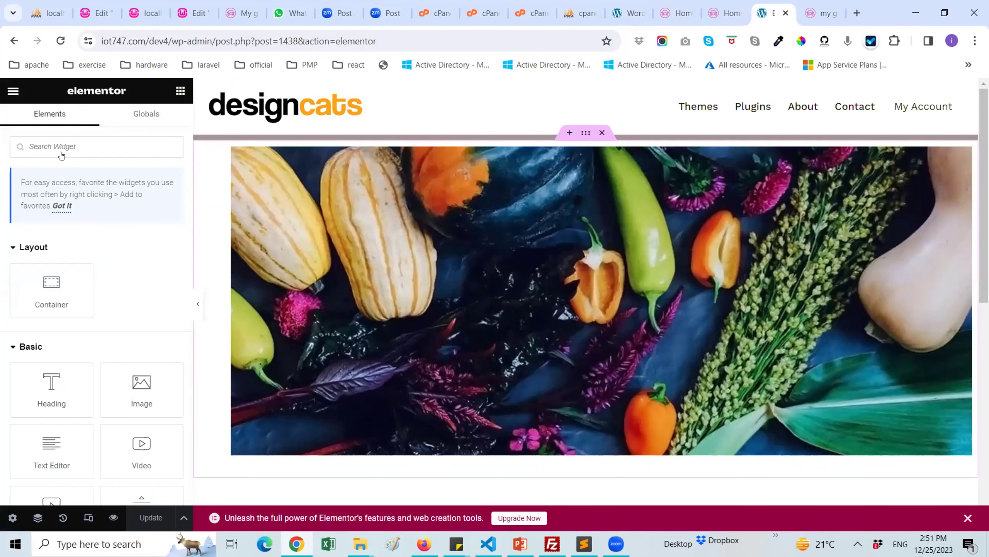
key("ctrl+w")
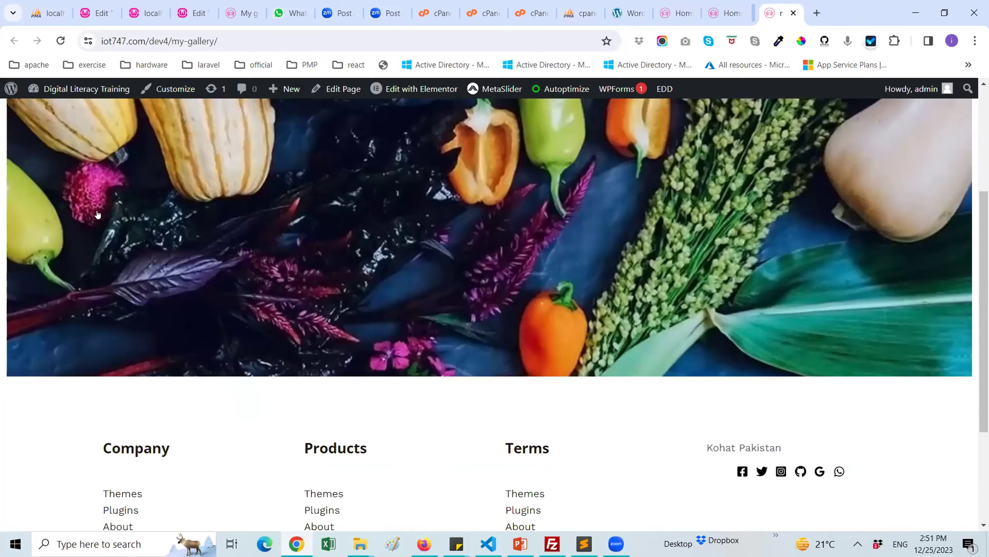
Return to the WordPress admin and open the list of all pages.
key("ctrl+shift+Tab")
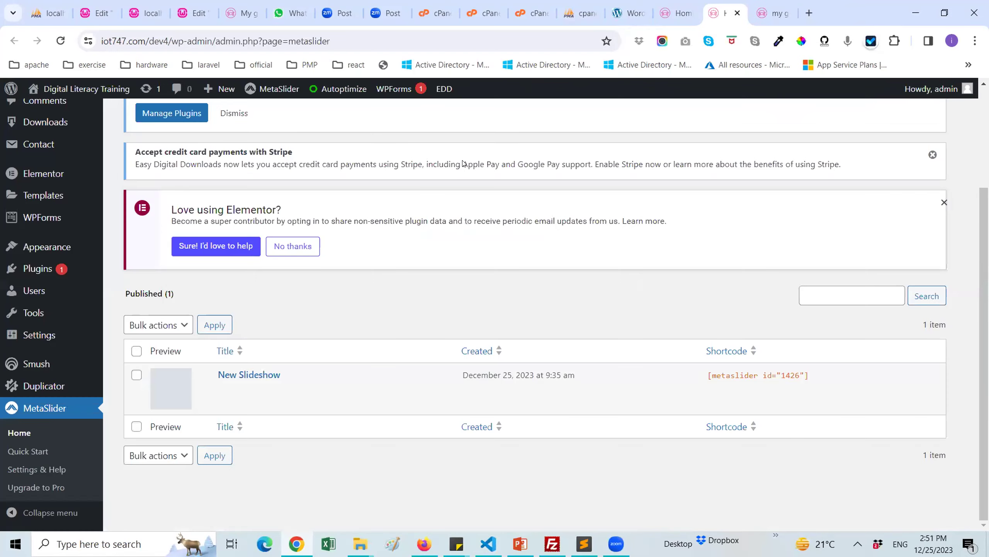
scroll(463, 164, "up", 3)
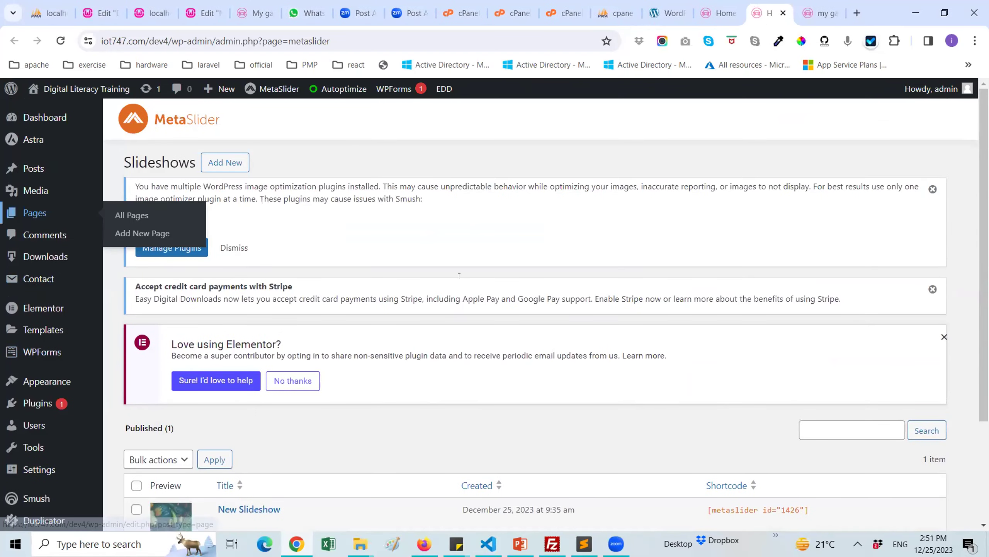
key("Return")
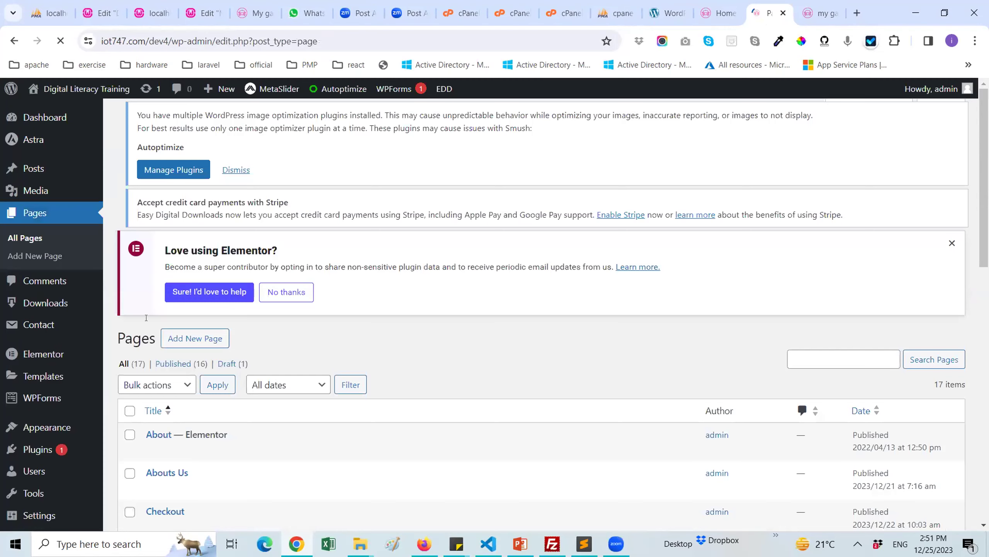
scroll(214, 215, "down", 5)
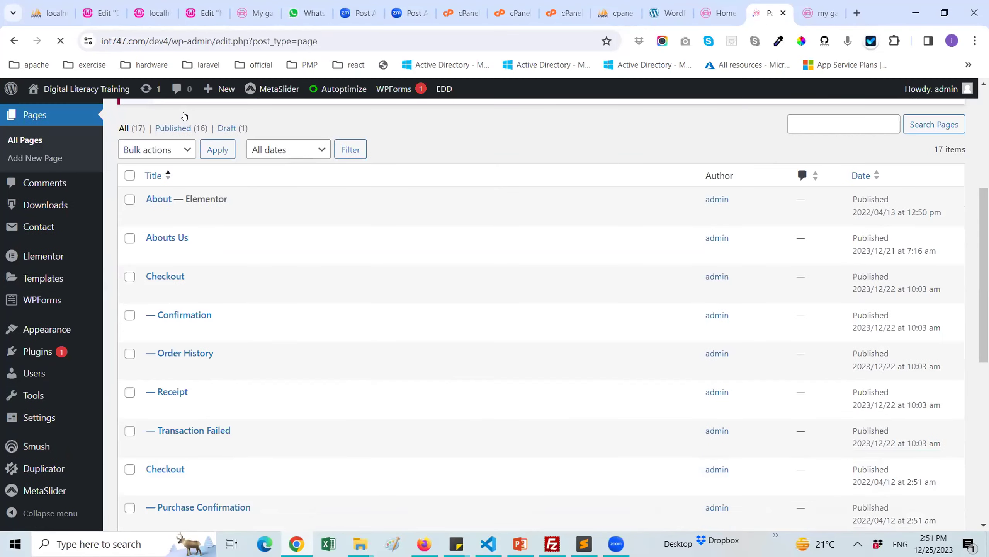
scroll(431, 170, "up", 5)
scroll(431, 170, "down", 1)
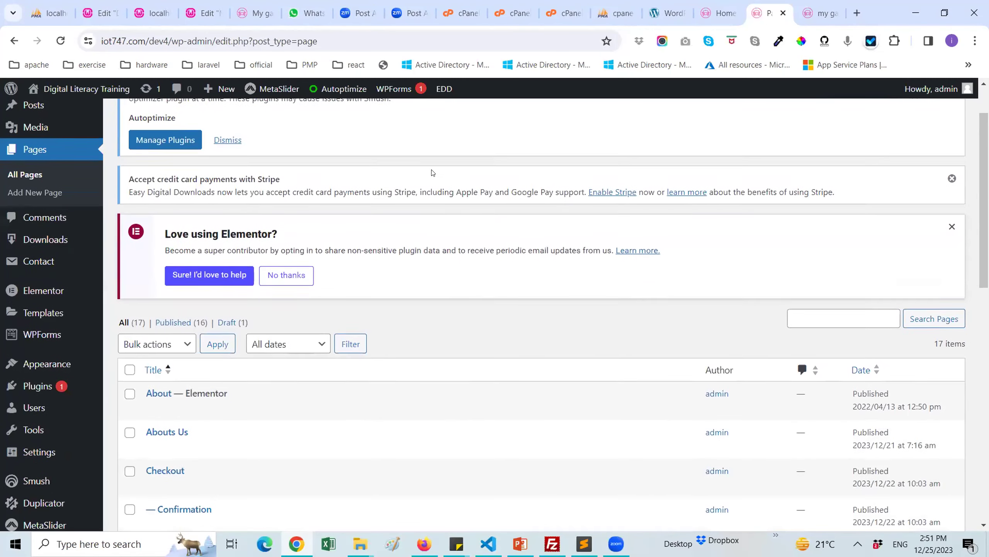
Create a new page titled "staff" and publish it.
scroll(432, 172, "up", 1)
key("Tab")
key("Return")
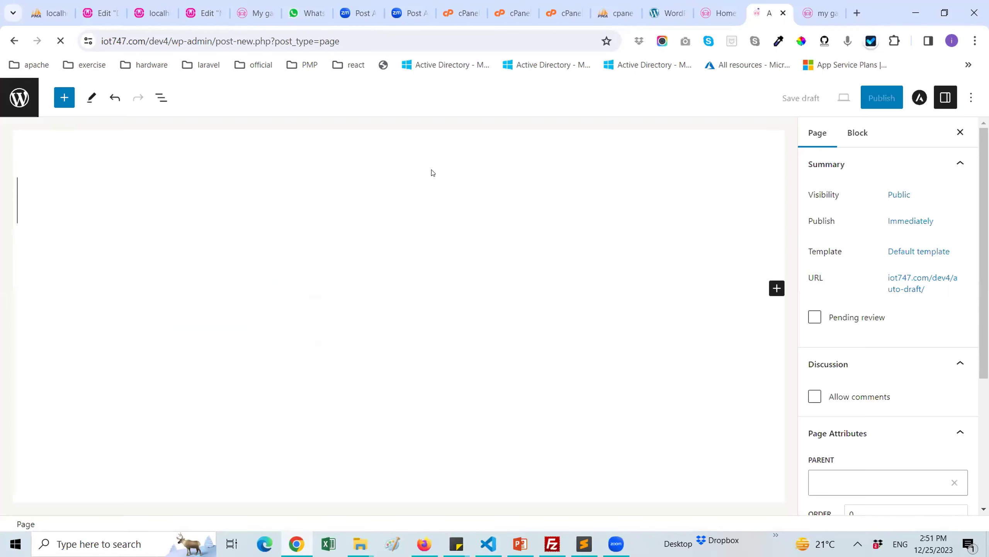
type("staff")
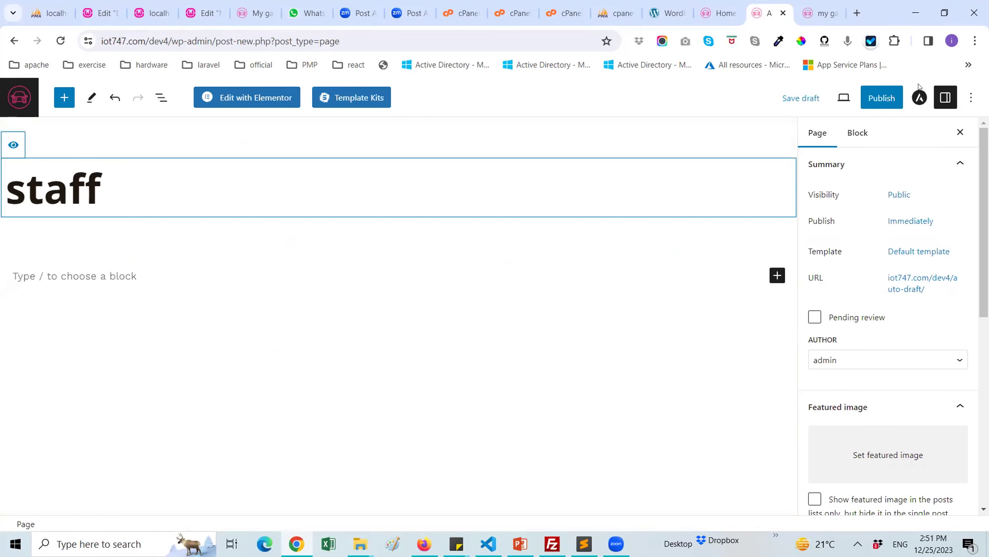
left_click(881, 98)
left_click(855, 97)
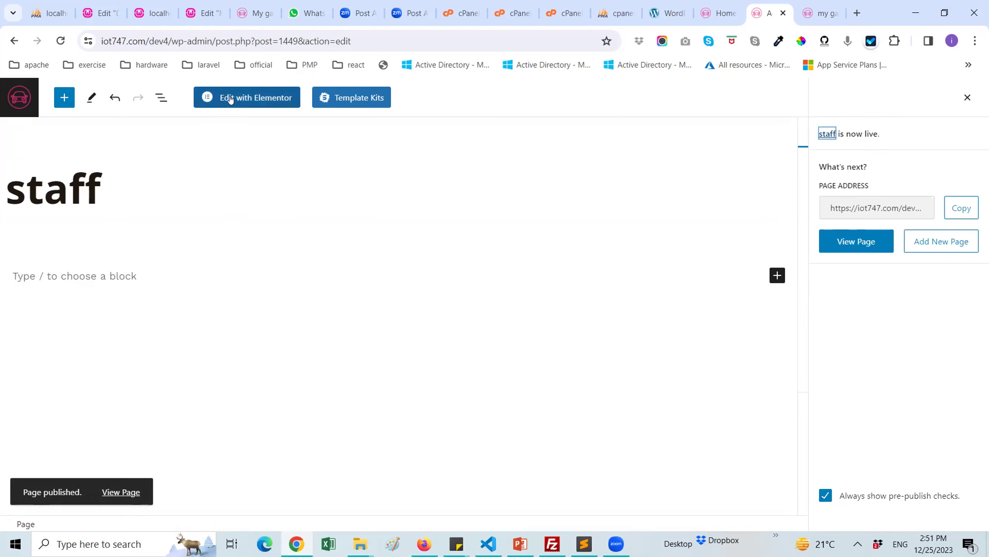
Open the published staff page in a new browser tab and load the page in the Elementor editor.
right_click(844, 242)
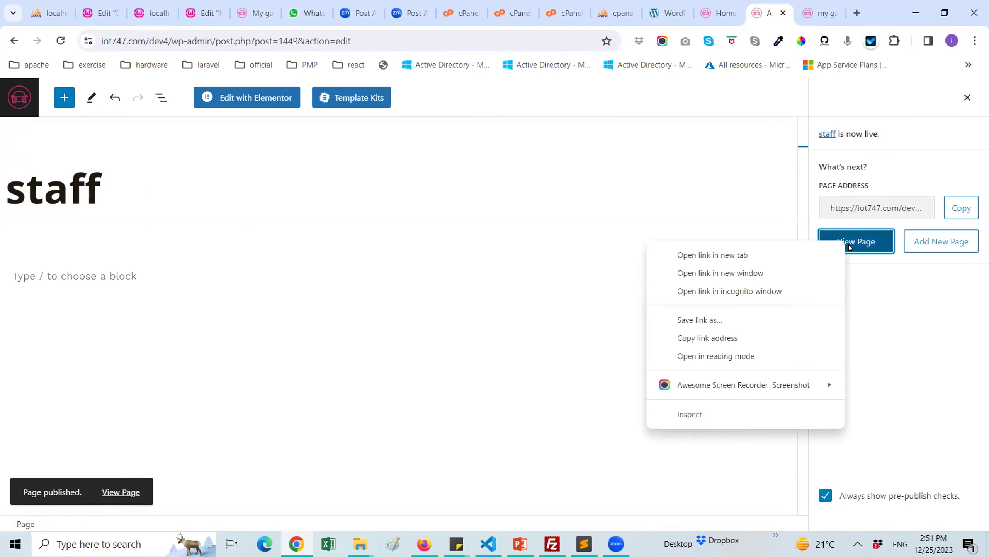
left_click(820, 251)
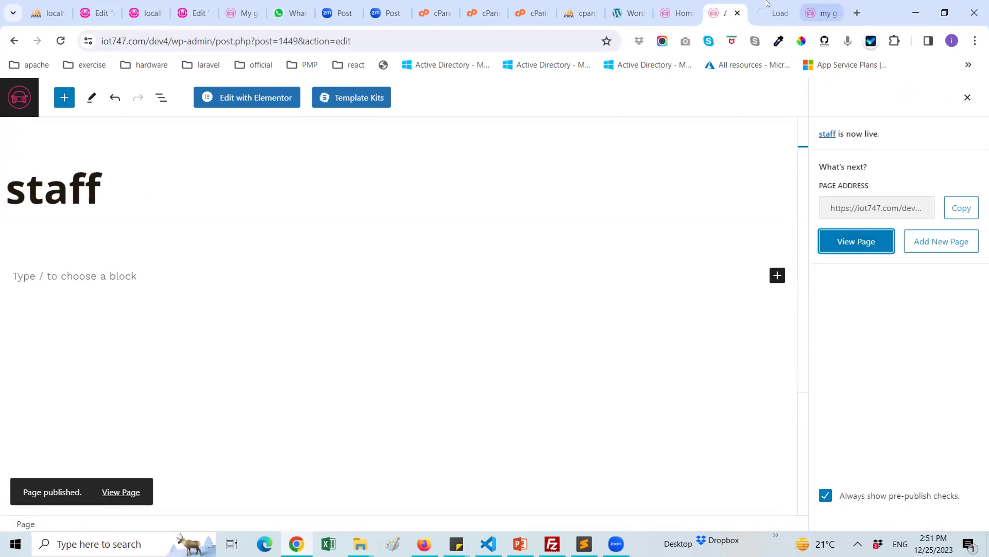
left_click(277, 101)
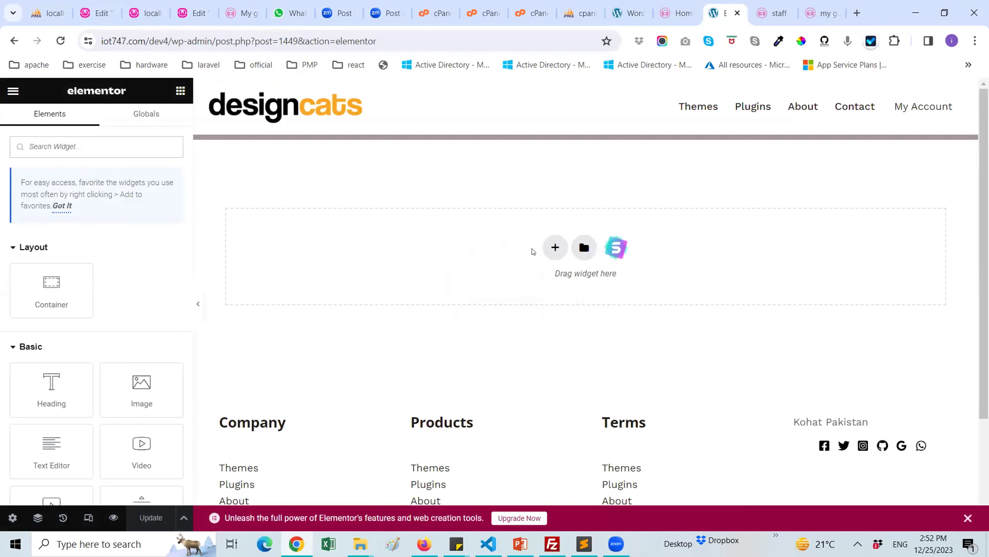
Add a single-column container to the staff page, set its content width to Full Width, and show the widgets available for it.
left_click(547, 250)
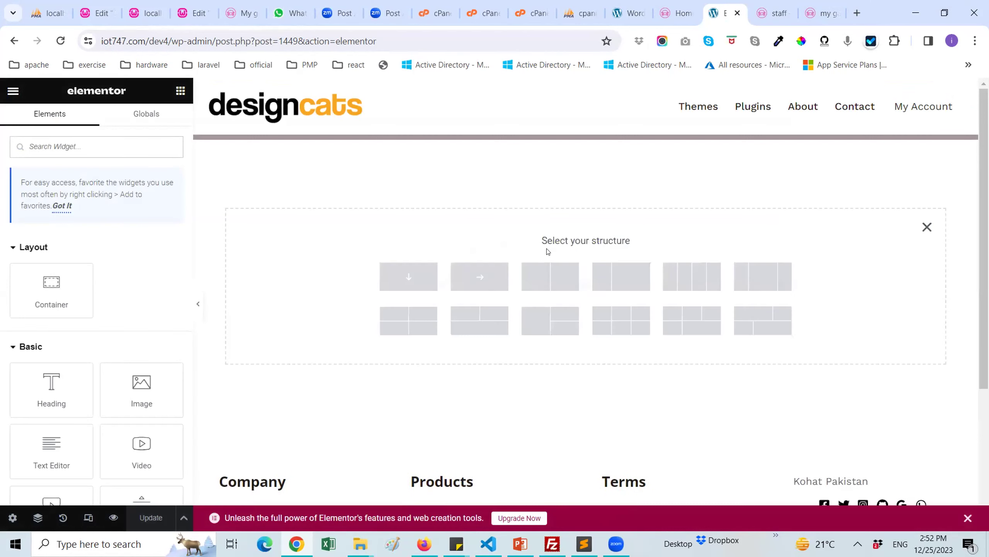
left_click(416, 272)
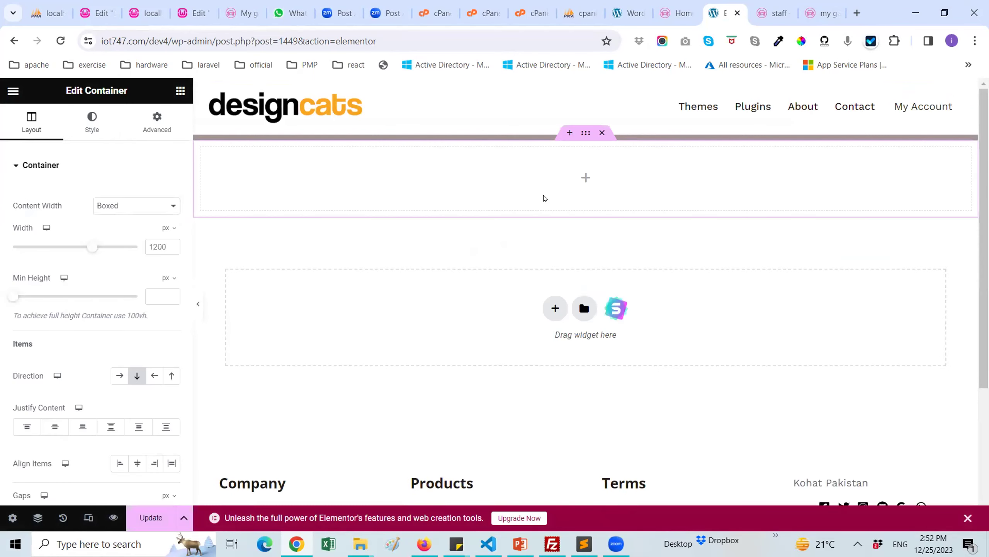
left_click(111, 206)
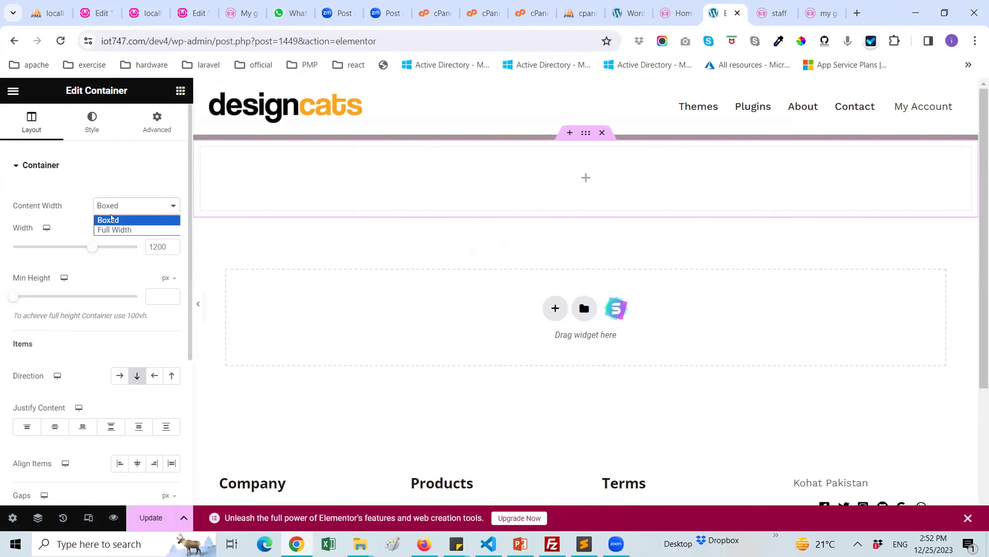
left_click(114, 229)
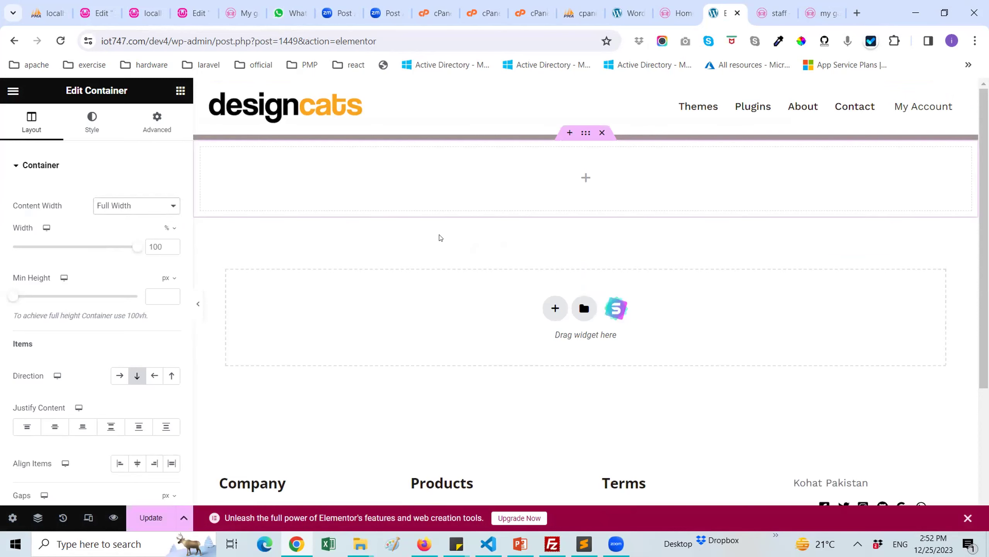
left_click(585, 178)
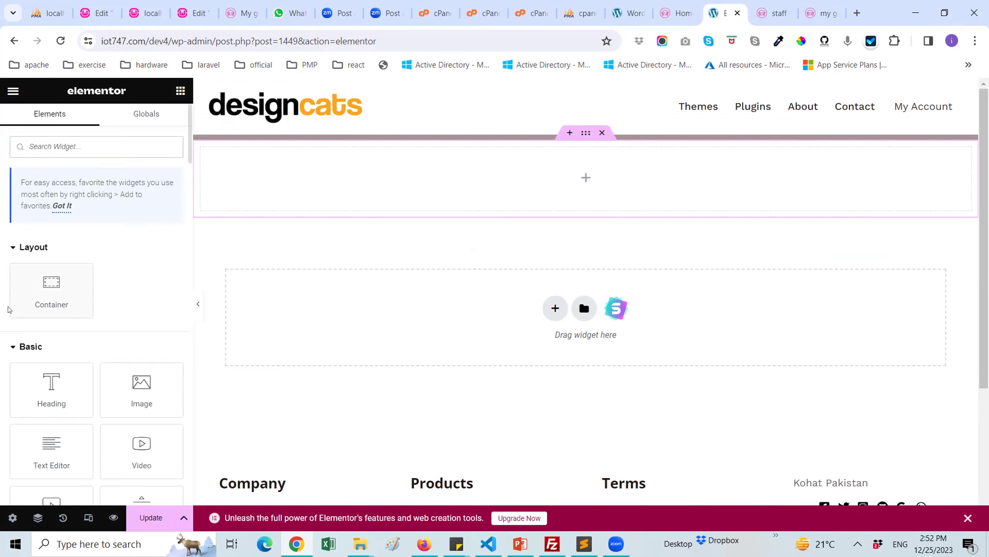
scroll(63, 289, "down", 5)
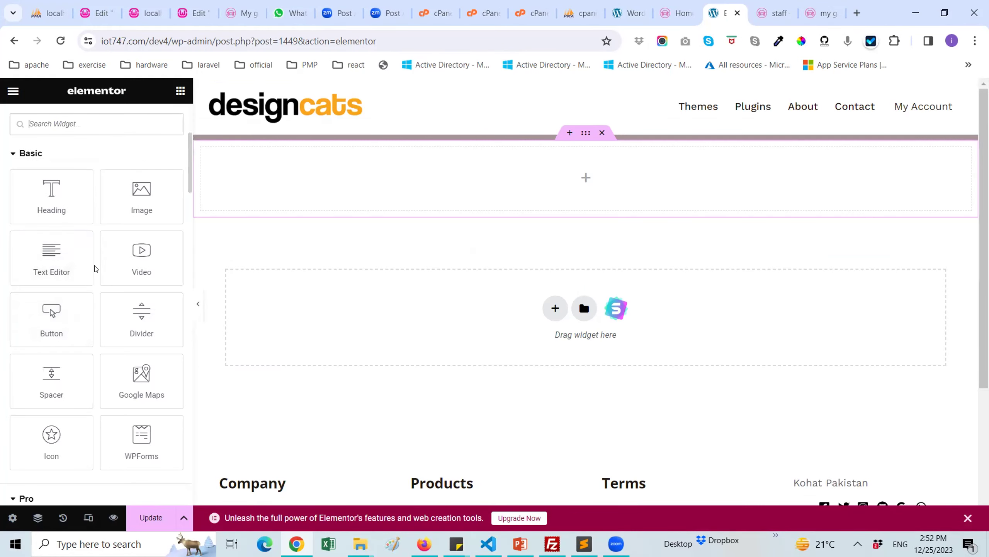
scroll(78, 298, "down", 10)
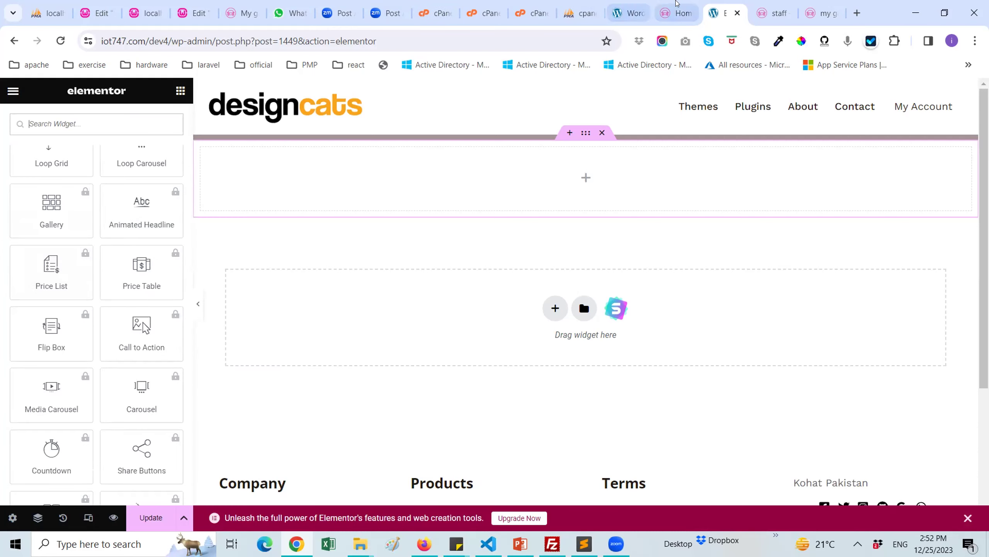
Return to MetaSlider, open its list of slideshows, and copy the shortcode of the car slideshow with ID 1445.
key("ctrl+shift+Tab")
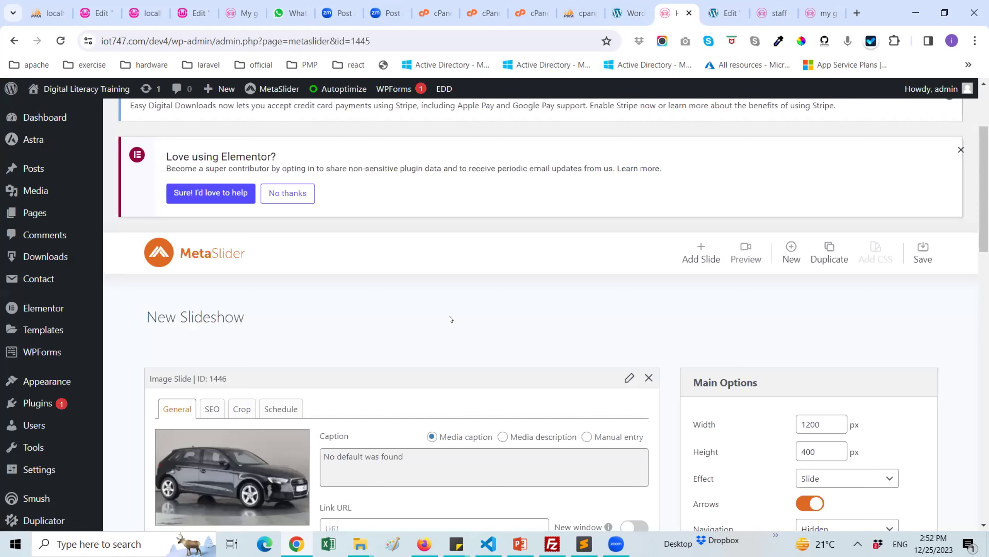
scroll(315, 296, "down", 3)
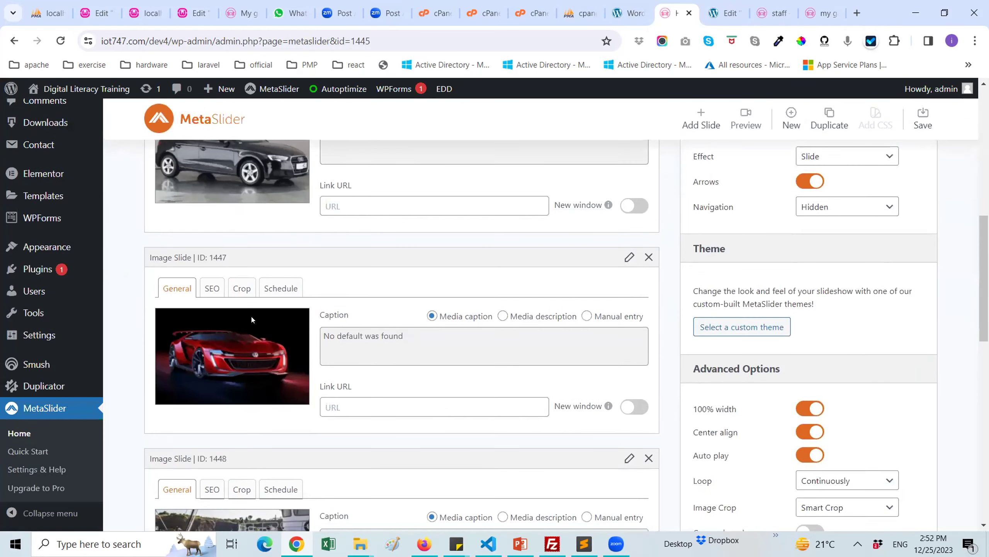
scroll(251, 319, "down", 7)
scroll(350, 390, "up", 10)
scroll(156, 449, "down", 13)
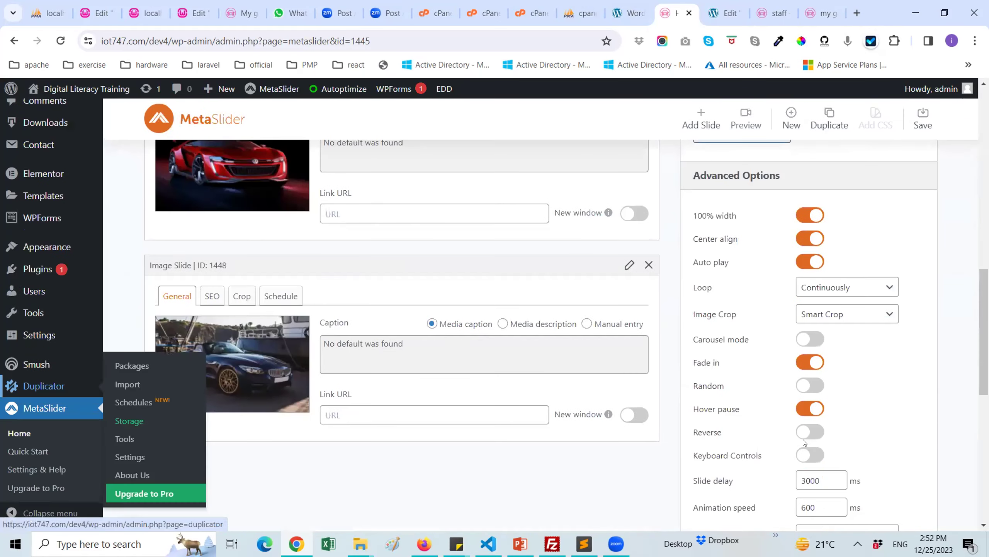
scroll(351, 387, "down", 3)
scroll(269, 386, "up", 14)
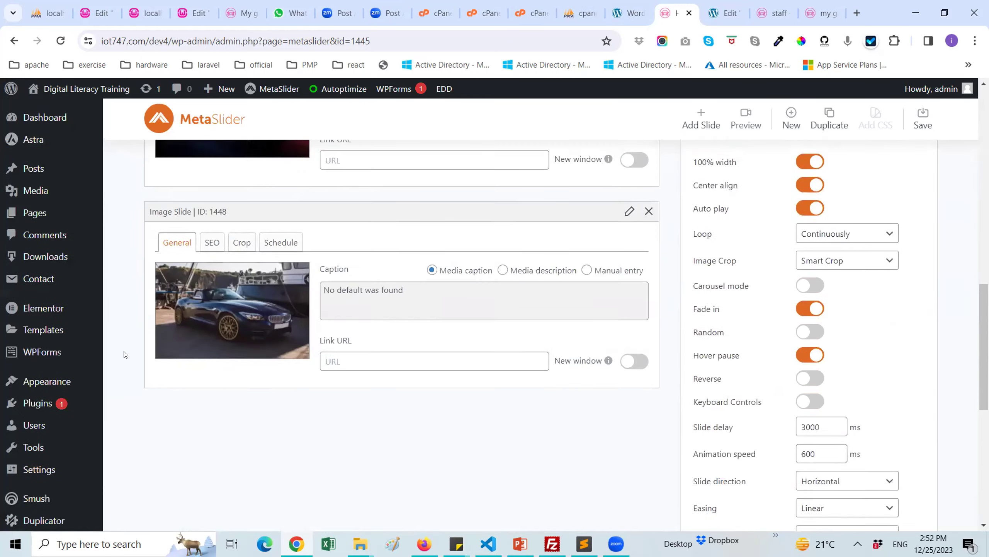
scroll(79, 402, "down", 5)
left_click(45, 408)
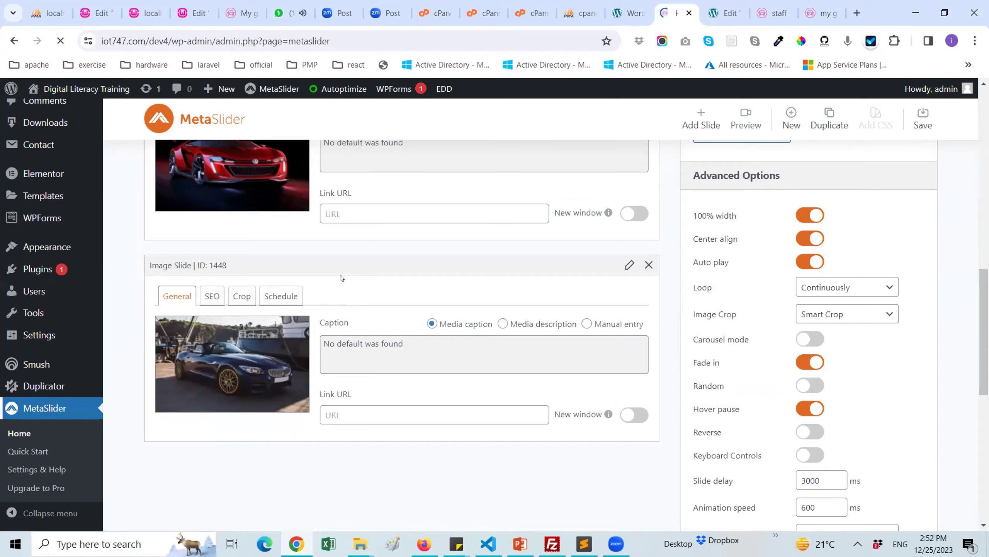
scroll(241, 427, "down", 5)
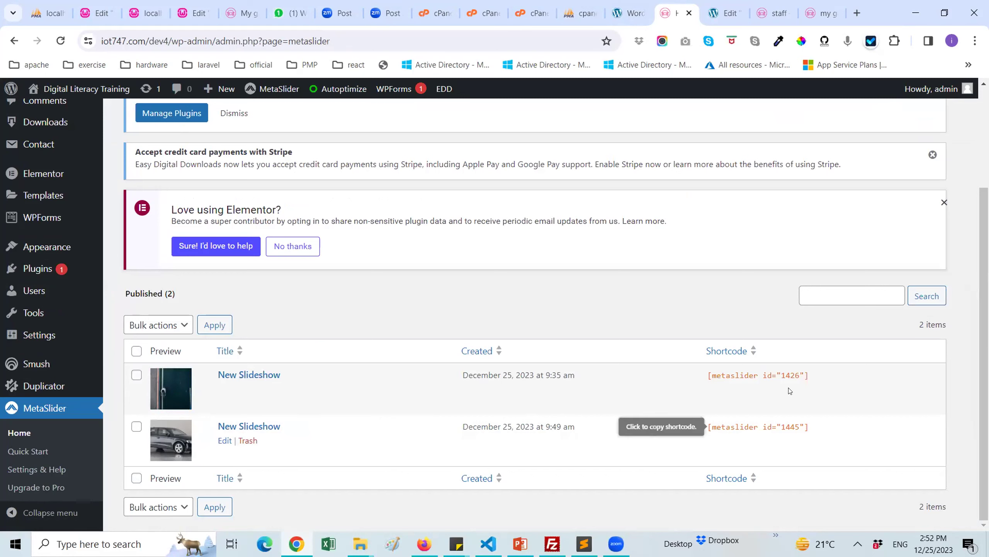
left_click(773, 426)
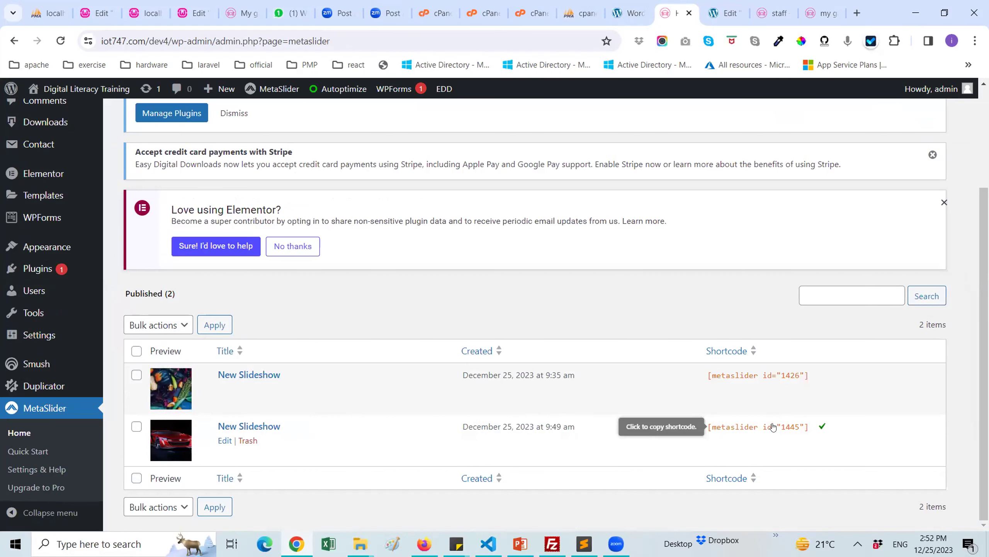
Back in the Elementor editor, search the widgets for "cod" and place the Shortcode widget in the empty container.
left_click(720, 5)
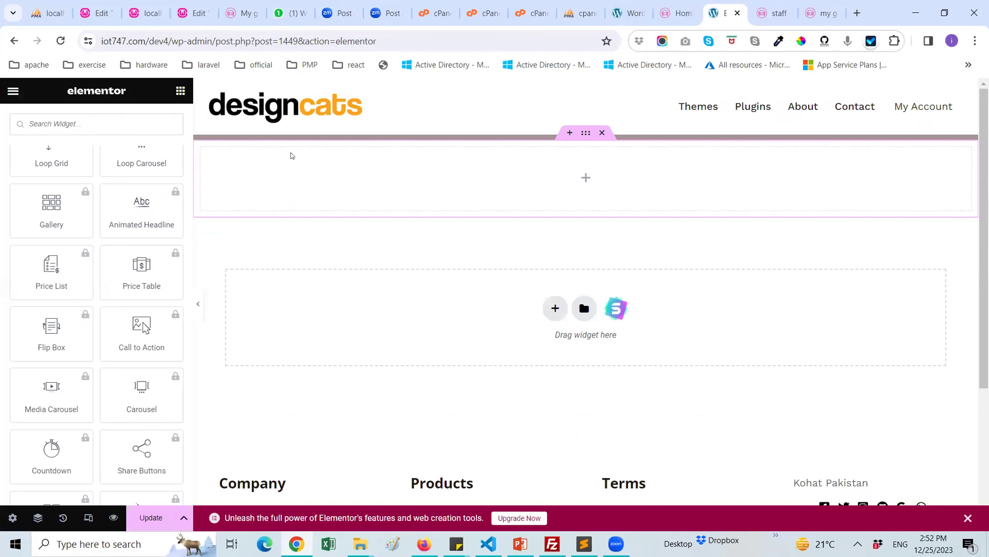
left_click(78, 122)
type("d")
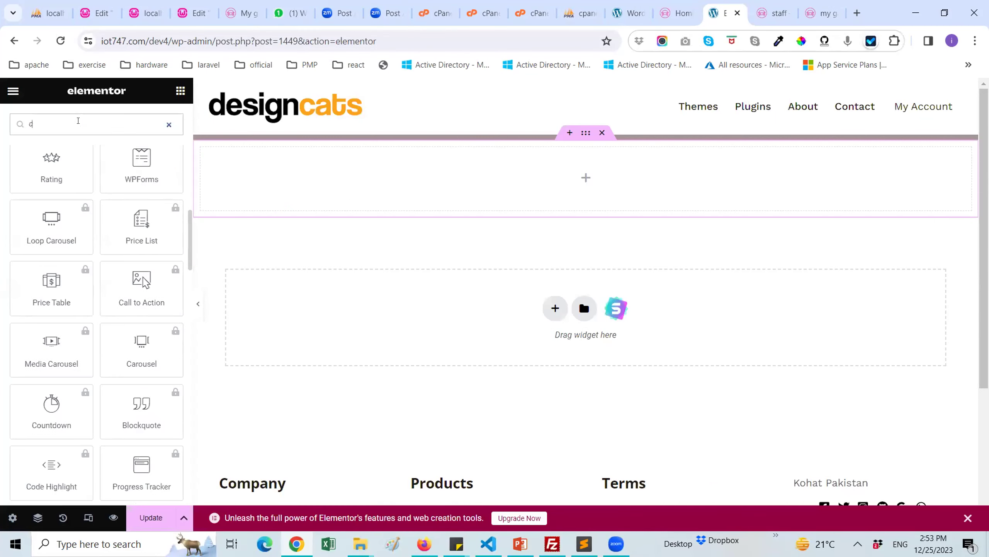
type("od")
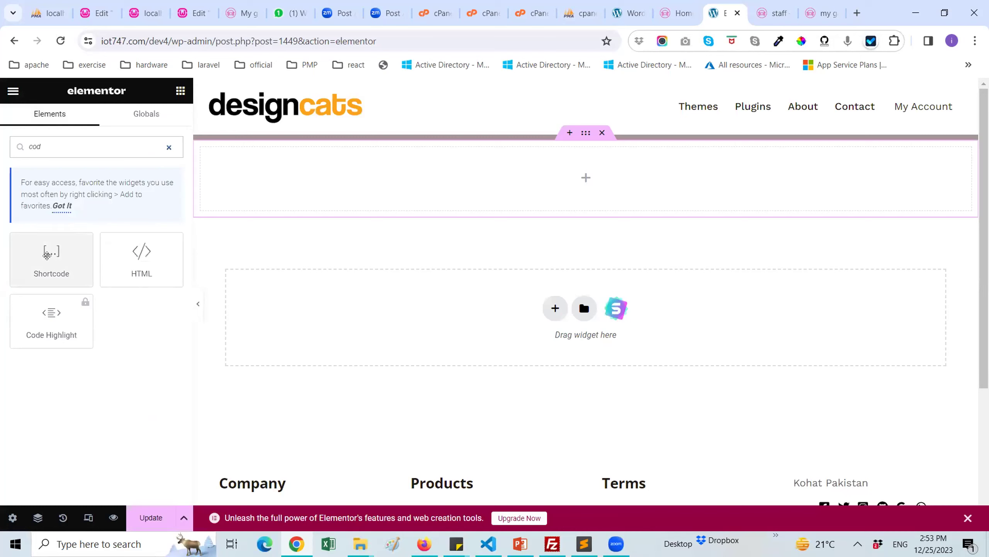
left_click_drag(48, 255, 568, 183)
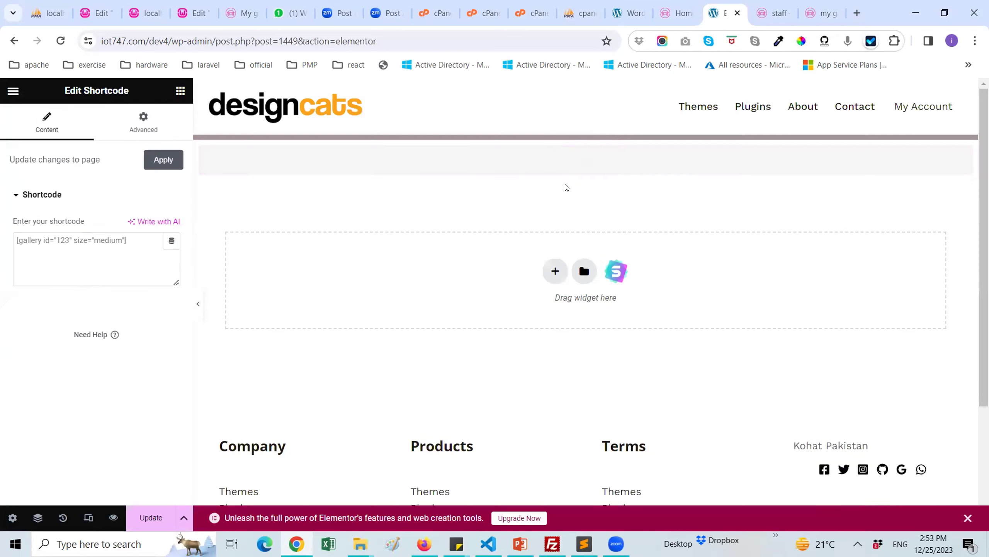
Enter [metaslider id="1445"] as the widget's shortcode, apply it to the page, and update the page.
left_click(33, 255)
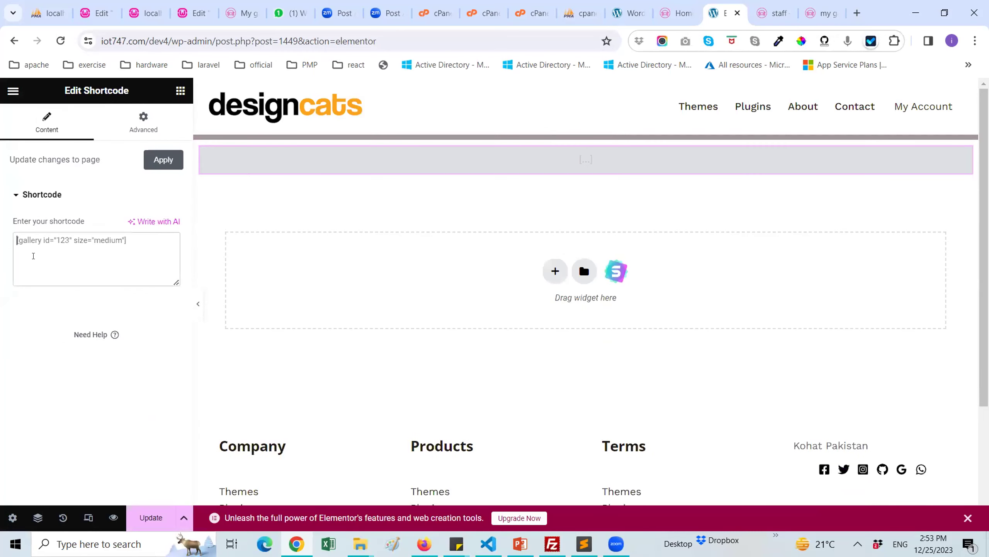
type("[metaslider id=\"1445\"]")
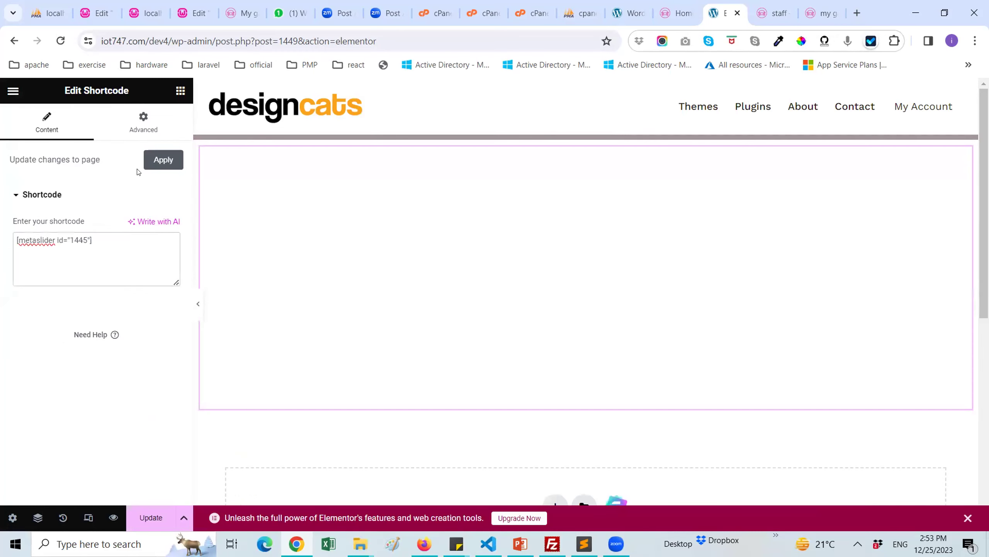
left_click(163, 159)
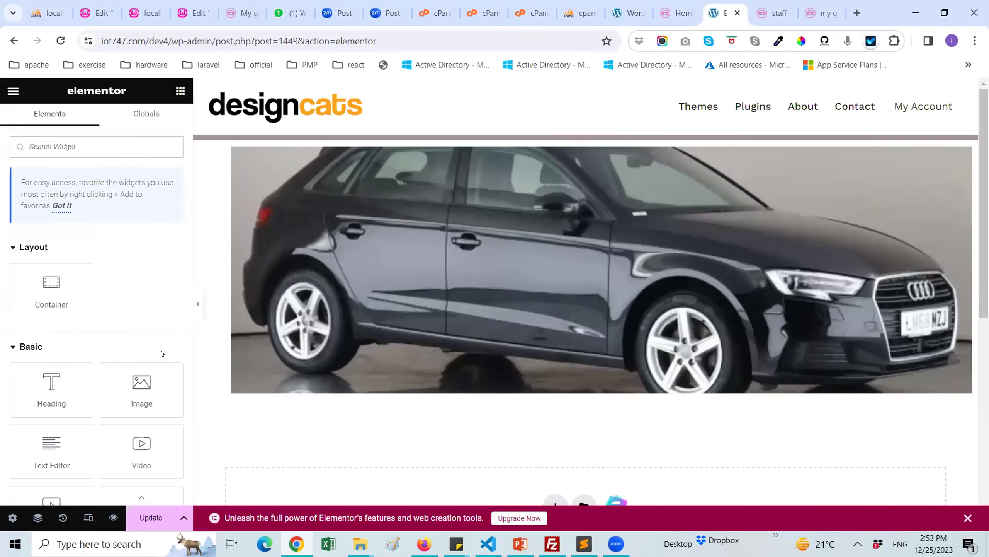
scroll(161, 353, "down", 10)
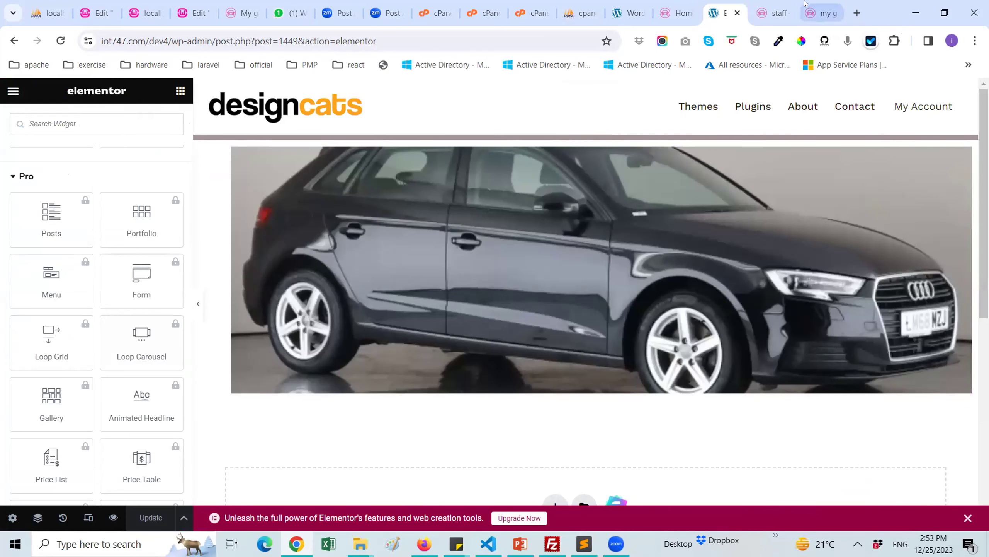
Close the my-gallery browser tab and reload the published staff page.
left_click(821, 13)
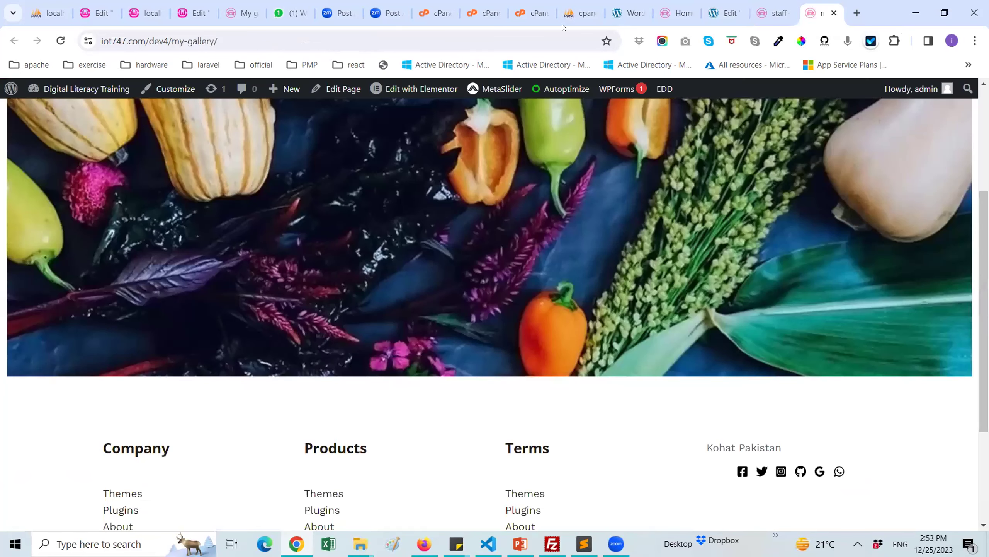
left_click(834, 13)
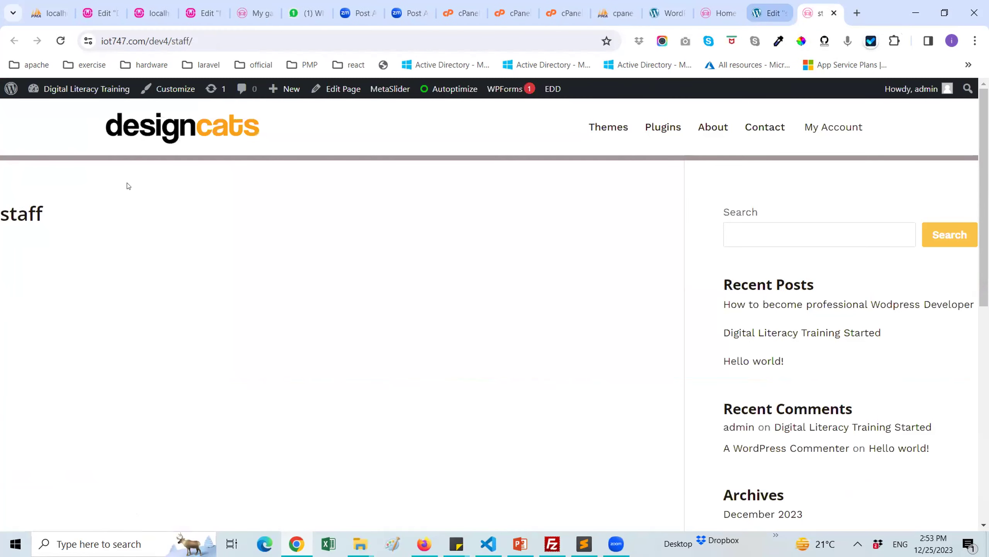
double_click(28, 203)
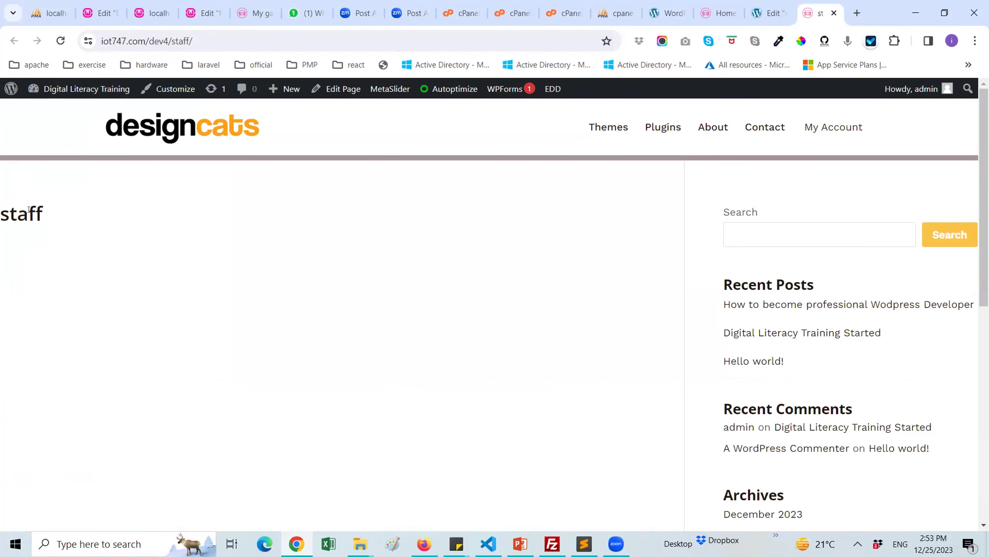
left_click(60, 46)
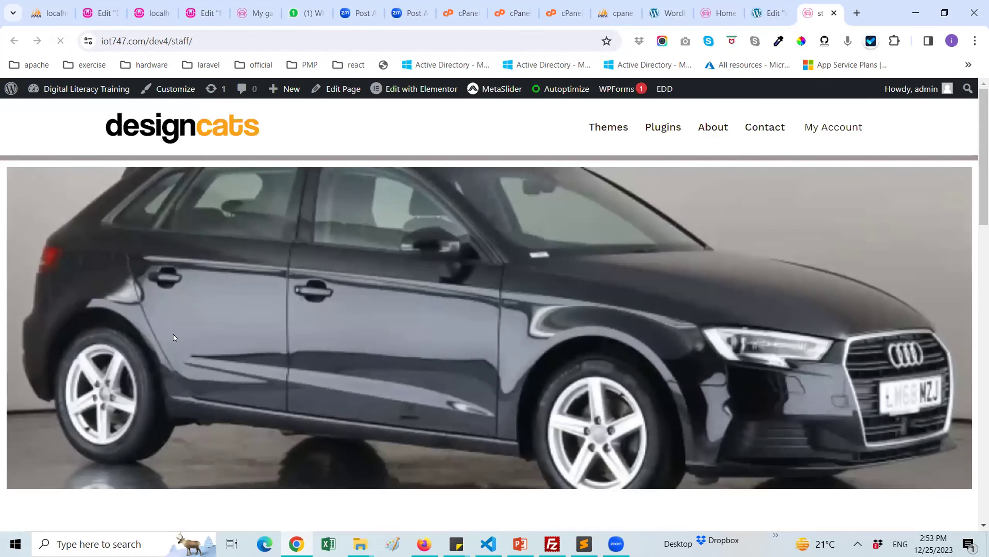
Examine the car slideshow and the area beneath it on the published staff page, and reload the page.
scroll(175, 332, "down", 3)
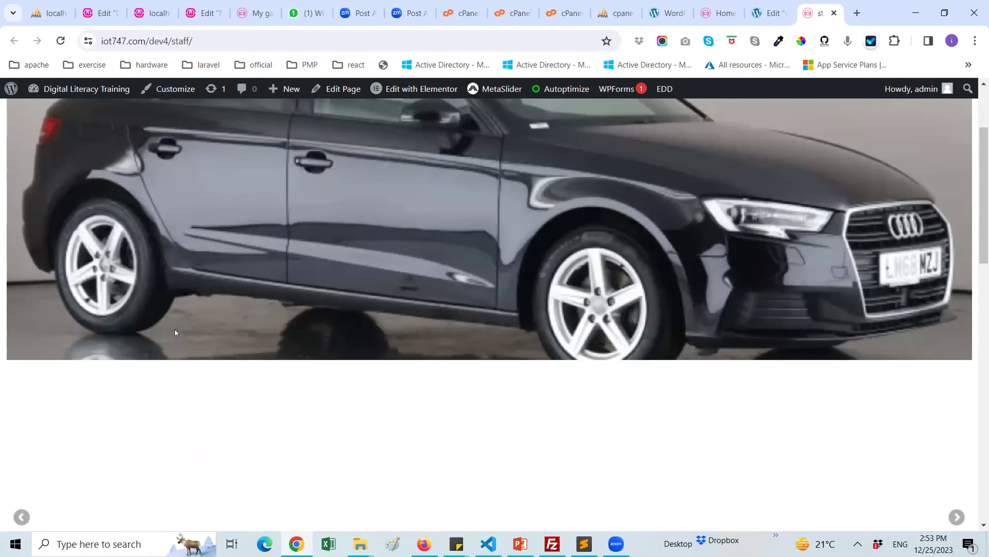
scroll(174, 329, "up", 3)
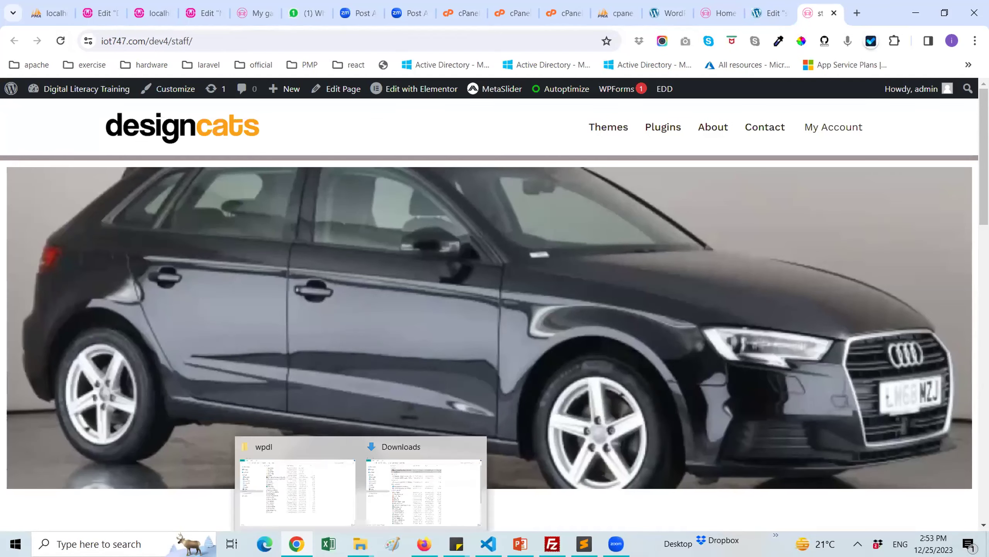
scroll(176, 321, "down", 3)
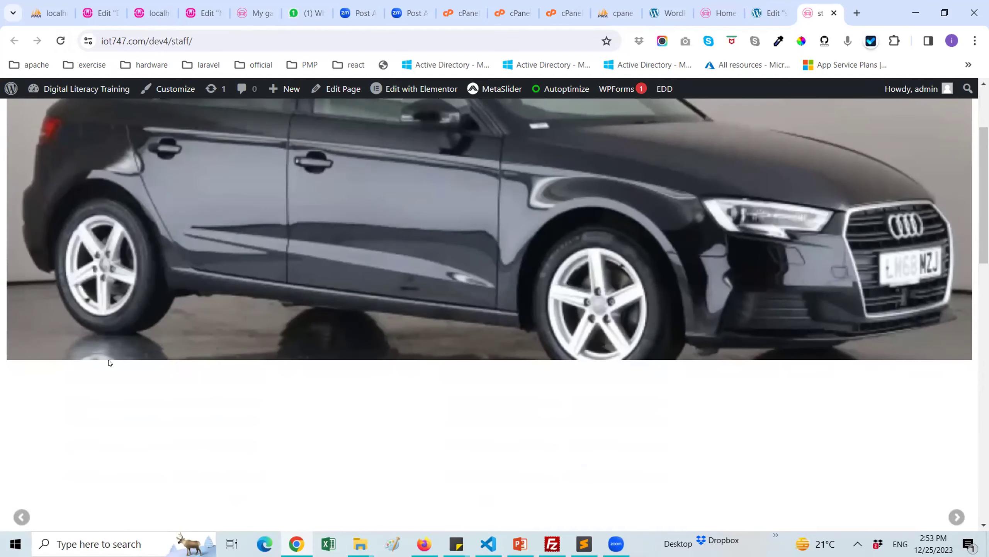
scroll(176, 374, "down", 7)
scroll(404, 375, "up", 5)
scroll(932, 332, "down", 3)
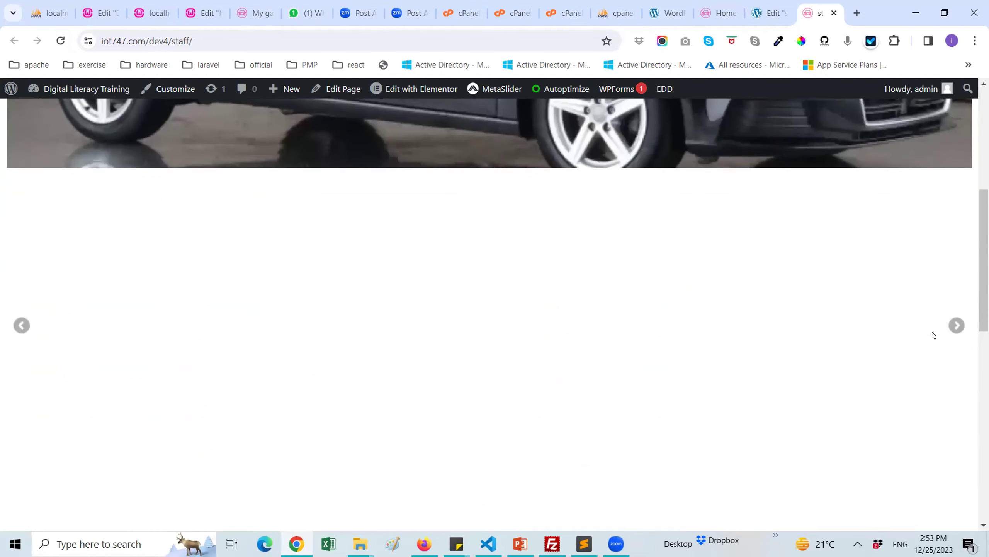
scroll(790, 327, "up", 4)
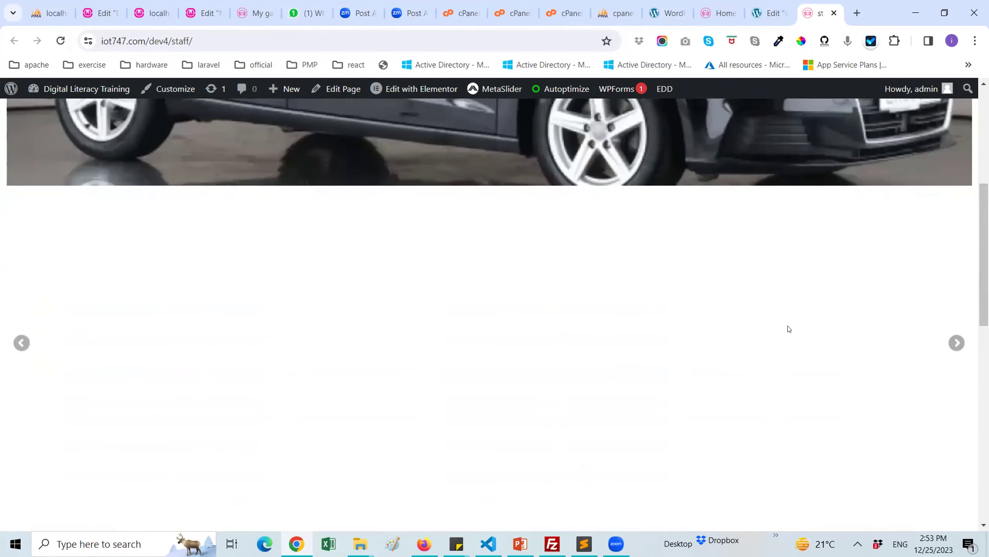
scroll(579, 301, "up", 3)
scroll(580, 301, "down", 10)
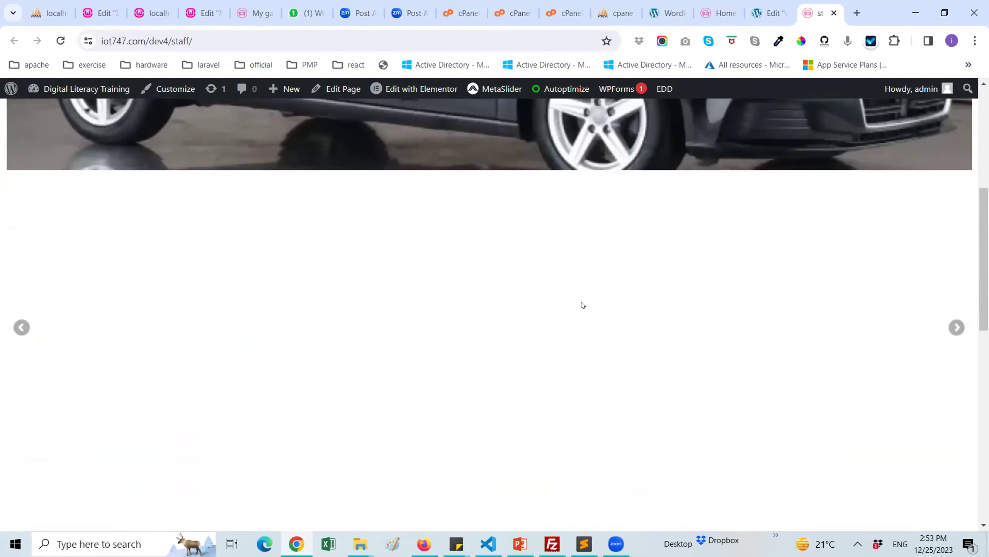
scroll(271, 127, "up", 5)
left_click(60, 41)
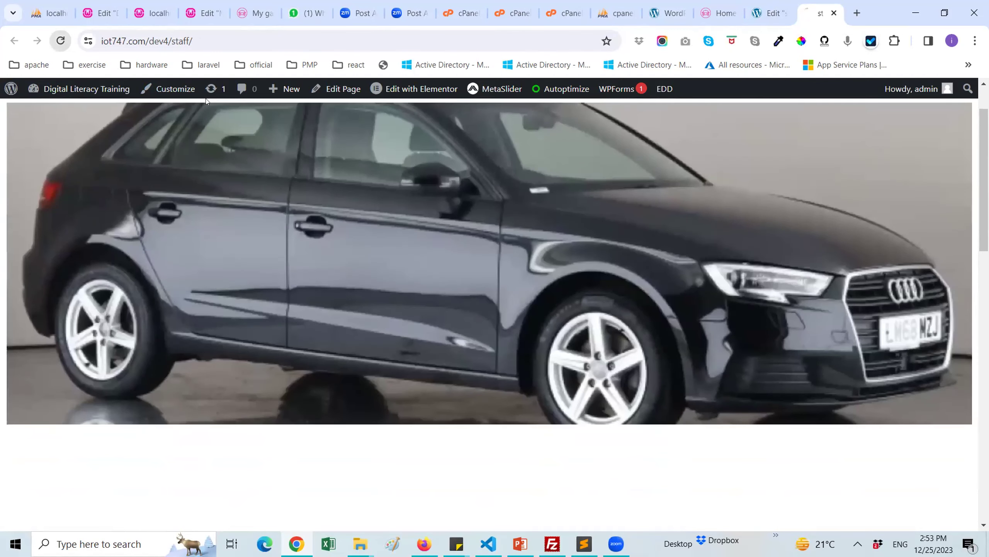
Check the slideshow's Shortcode widget in the Elementor editor and return to the published staff page.
left_click(770, 5)
scroll(448, 242, "down", 1)
scroll(447, 244, "up", 1)
left_click(449, 244)
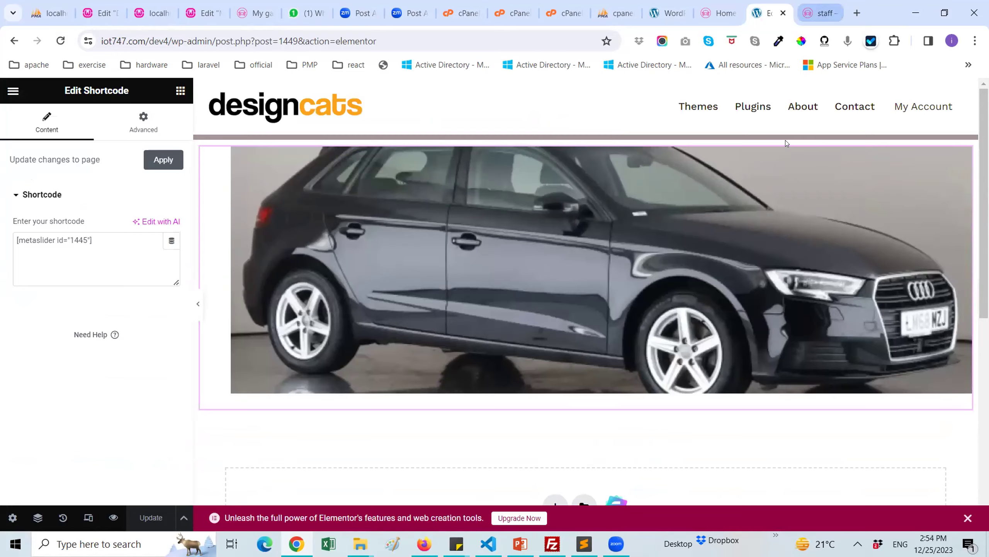
left_click(815, 13)
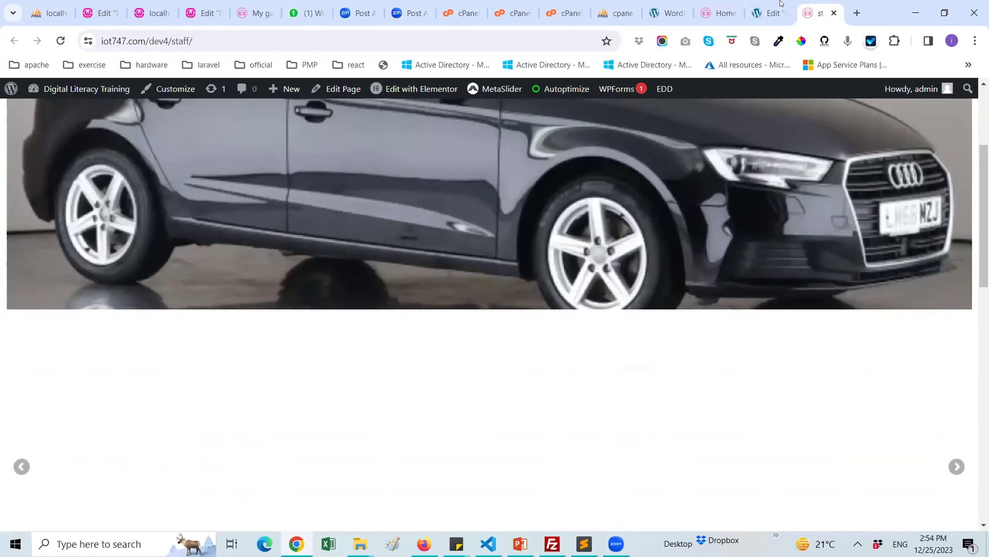
Open the car slideshow with shortcode ID 1445 in MetaSlider and set its height to 500 px.
left_click(769, 13)
left_click(719, 13)
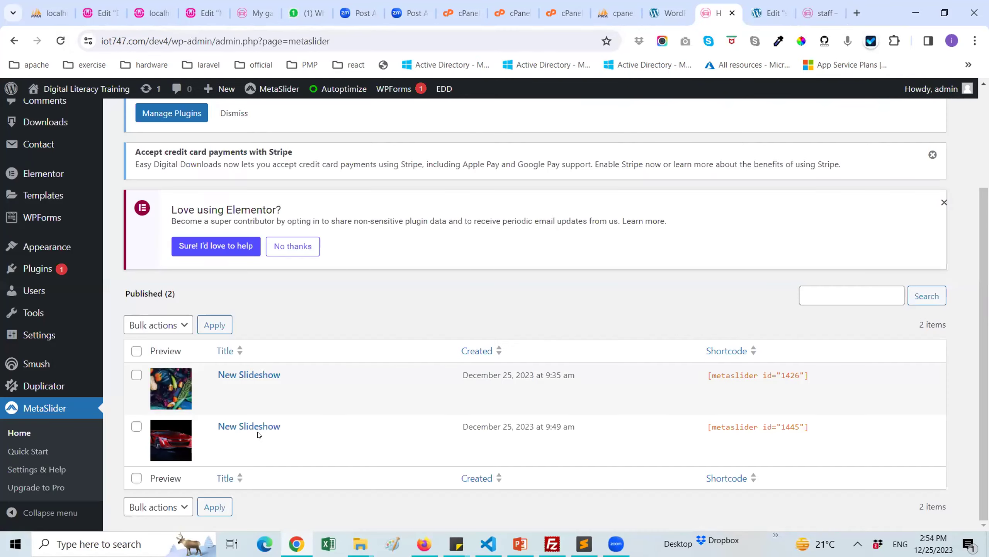
left_click(248, 440)
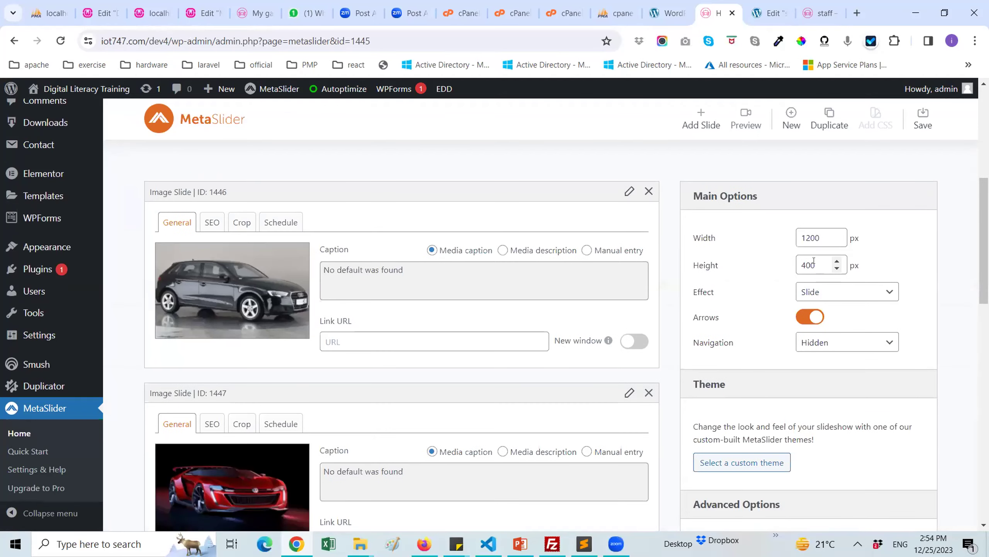
left_click_drag(816, 265, 796, 261)
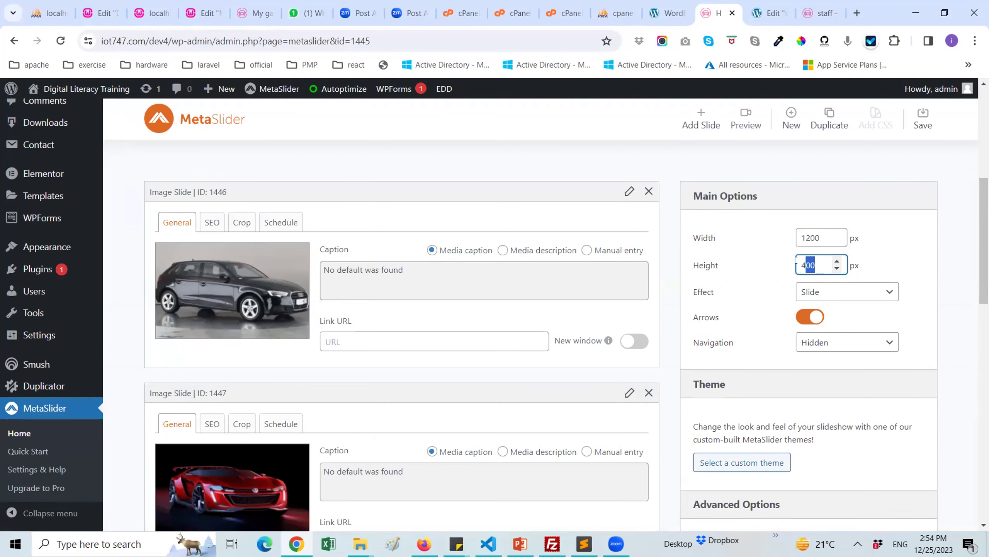
type("5")
Review the slideshow's main, theme, advanced and developer options.
scroll(776, 294, "down", 5)
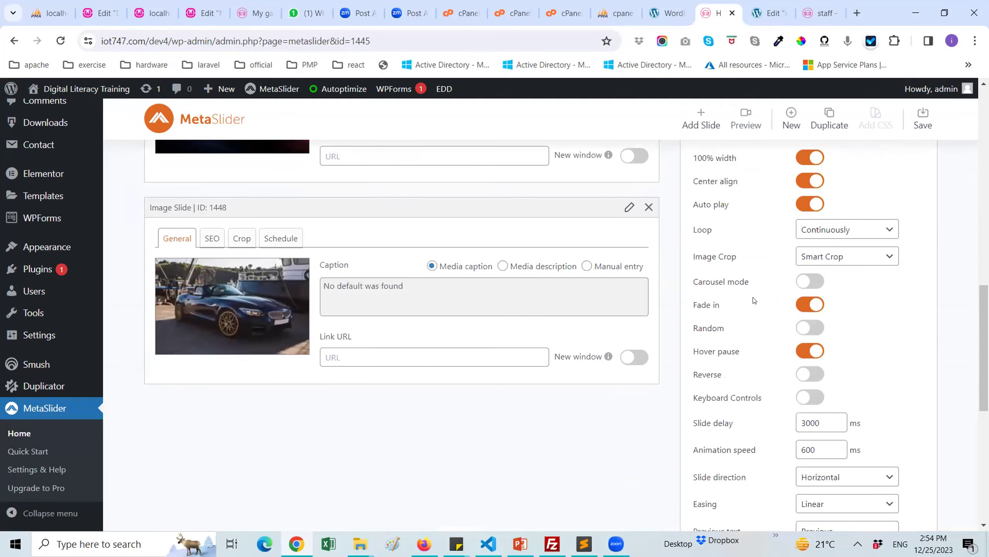
scroll(754, 299, "up", 3)
scroll(754, 299, "down", 11)
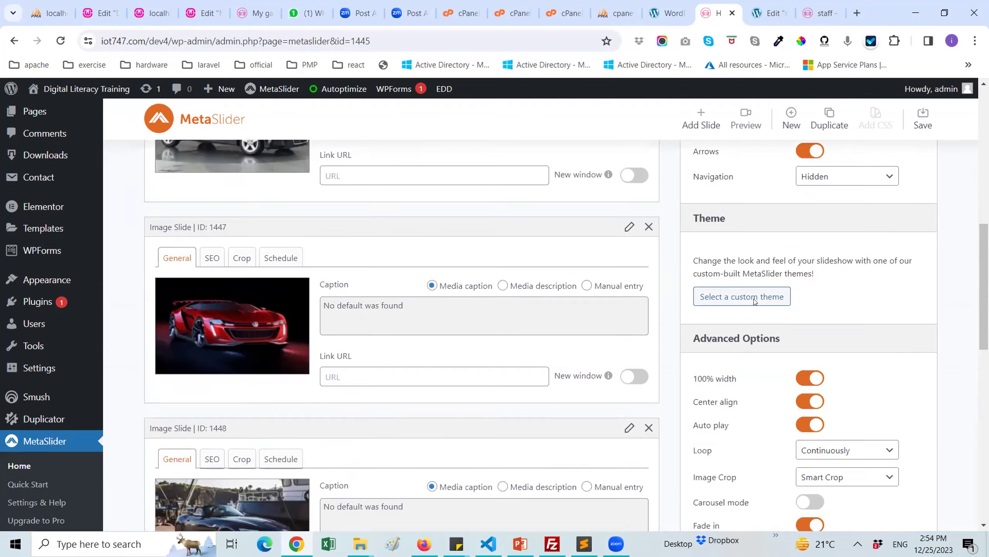
mouse_move(754, 300)
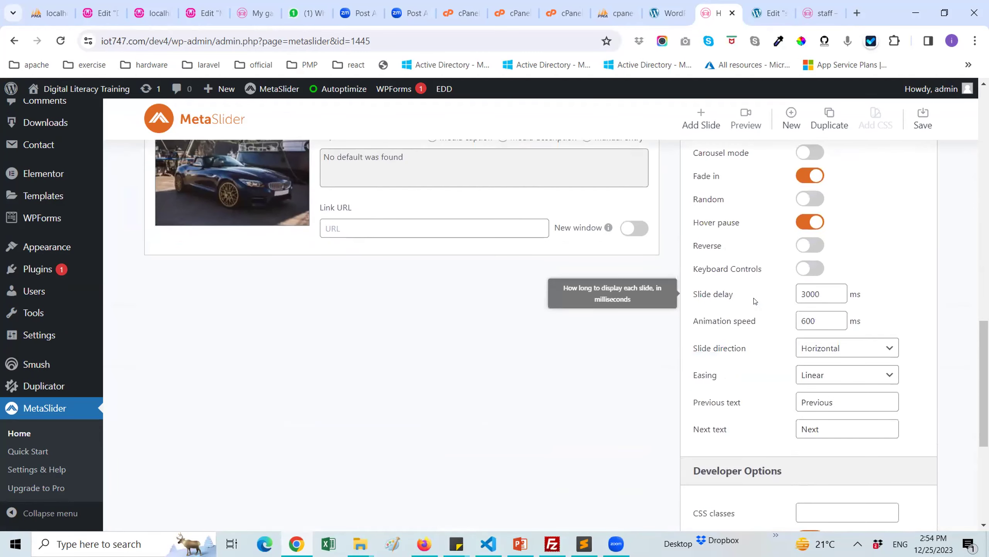
scroll(755, 300, "up", 12)
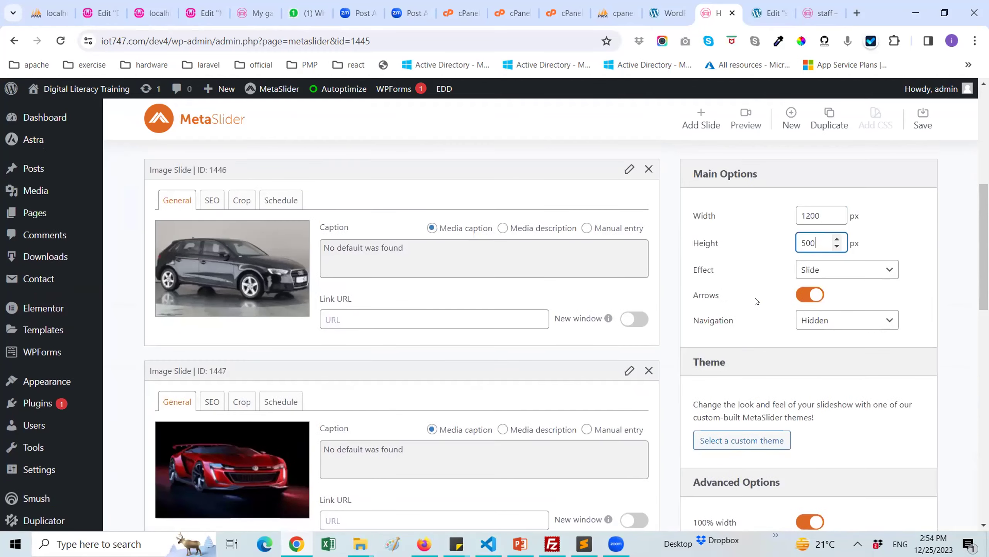
scroll(755, 299, "up", 5)
scroll(756, 300, "down", 8)
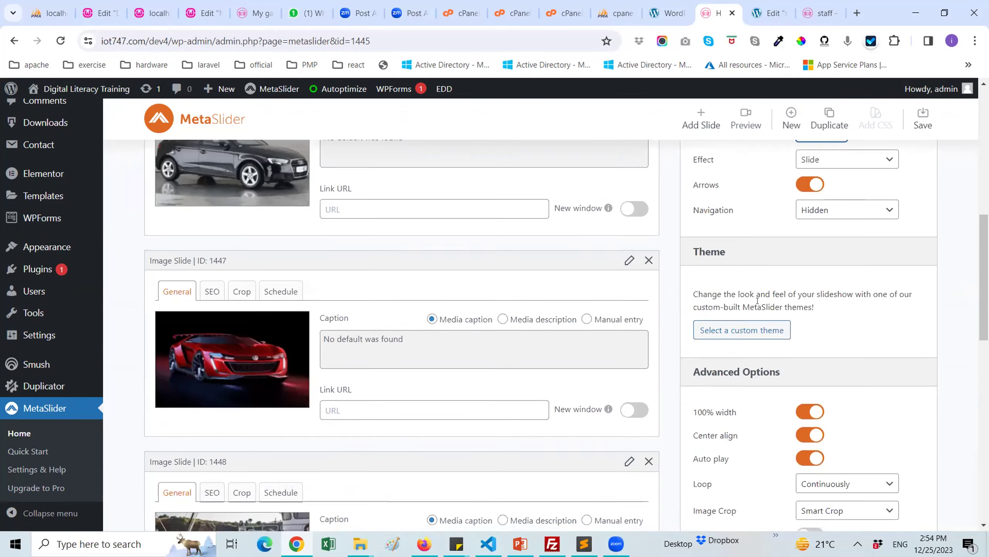
scroll(757, 300, "down", 12)
scroll(761, 309, "up", 9)
scroll(533, 249, "up", 10)
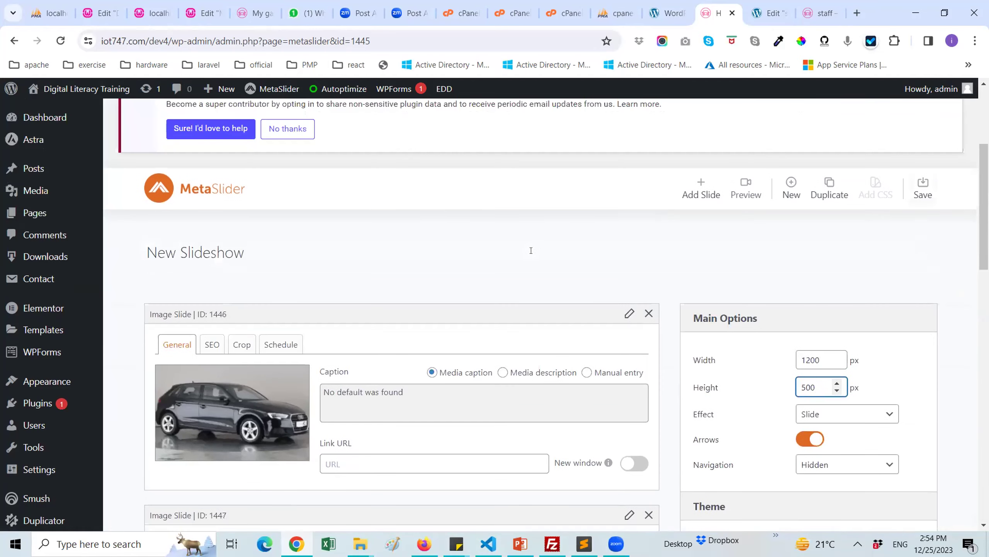
Save the slideshow changes and reload the published staff page.
left_click(531, 250)
scroll(464, 273, "down", 4)
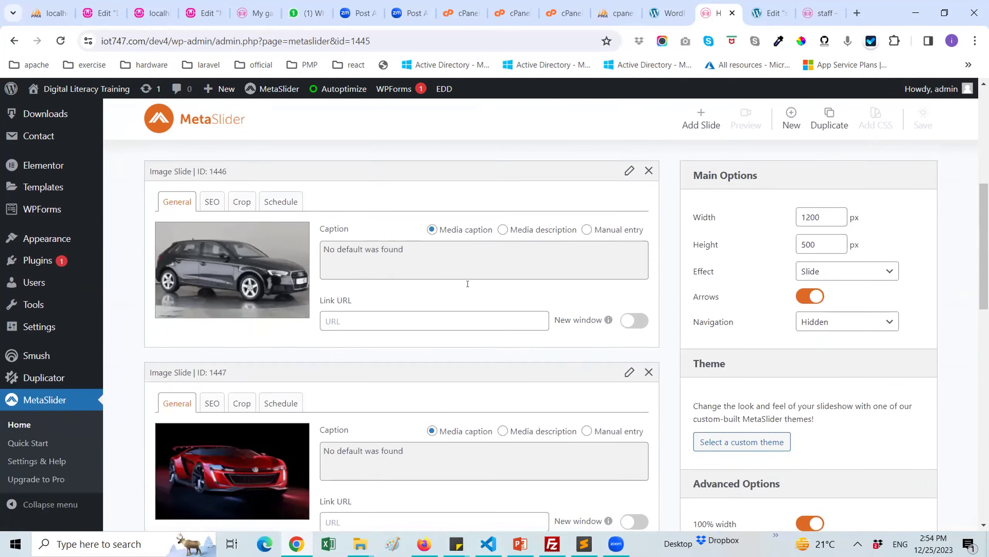
scroll(467, 283, "down", 15)
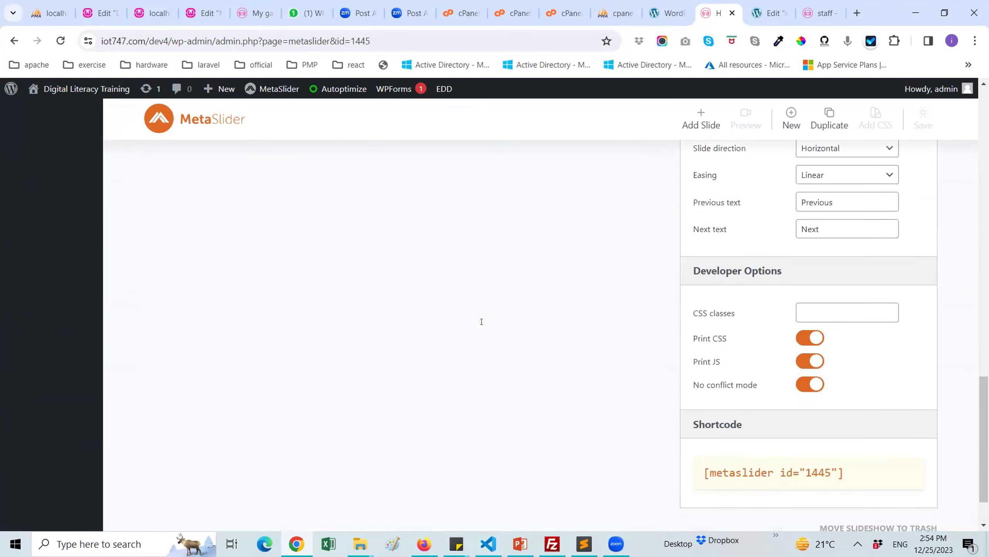
scroll(481, 321, "up", 15)
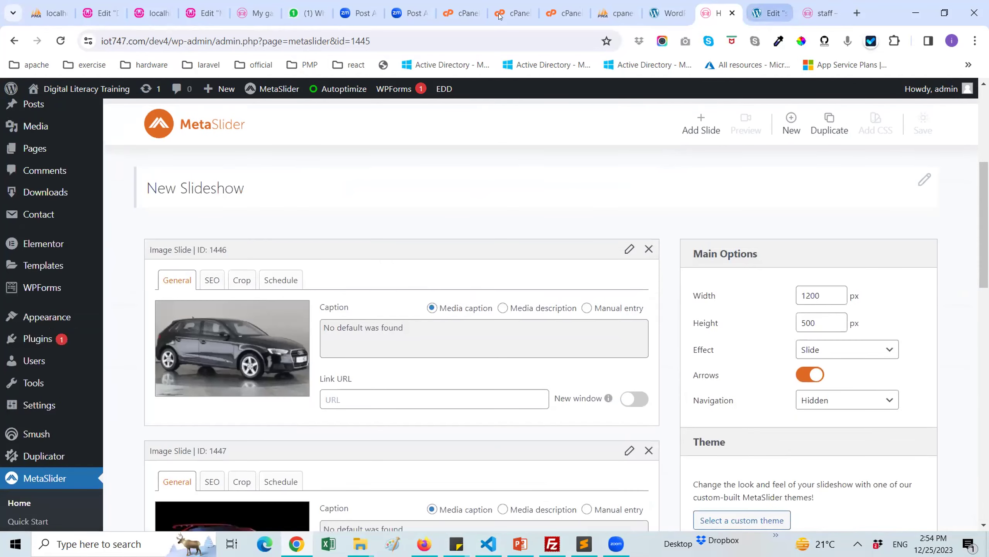
left_click(818, 13)
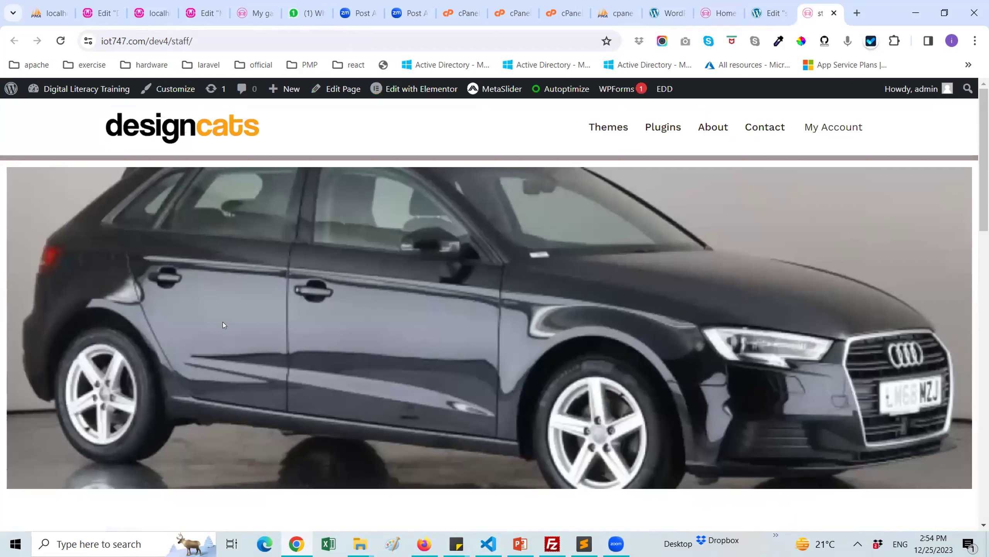
key("F5")
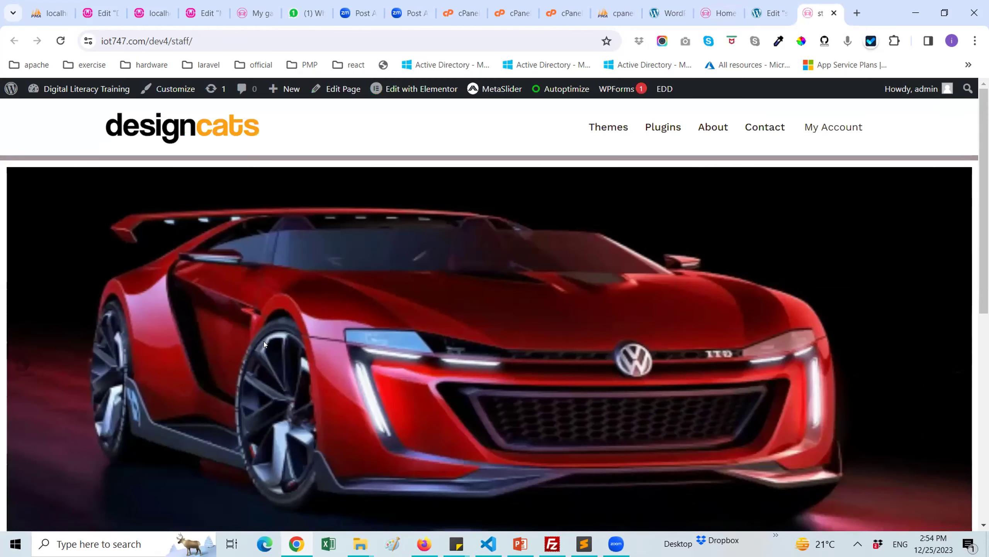
Browse the car slides forward and back on the staff page and examine the area beneath the slideshow.
scroll(261, 341, "down", 2)
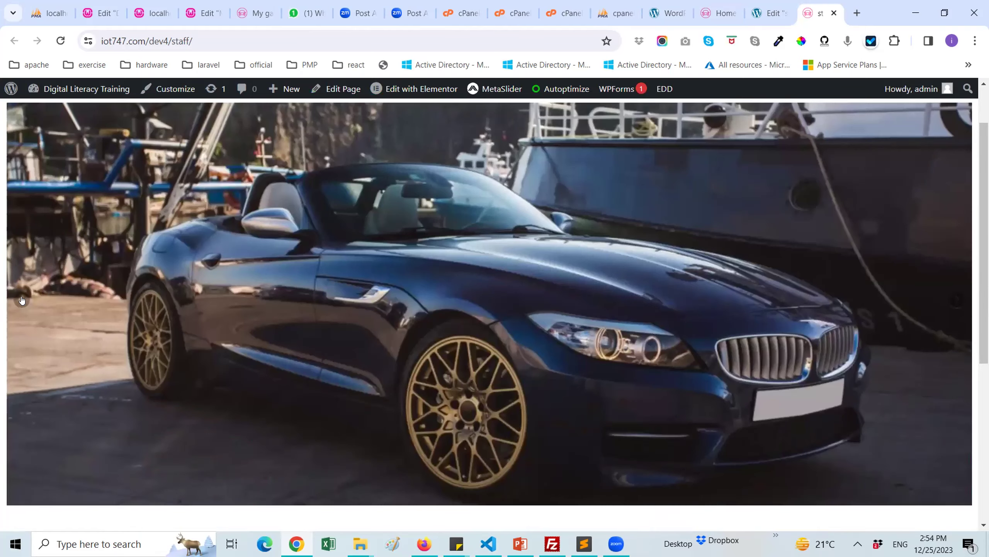
left_click(955, 299)
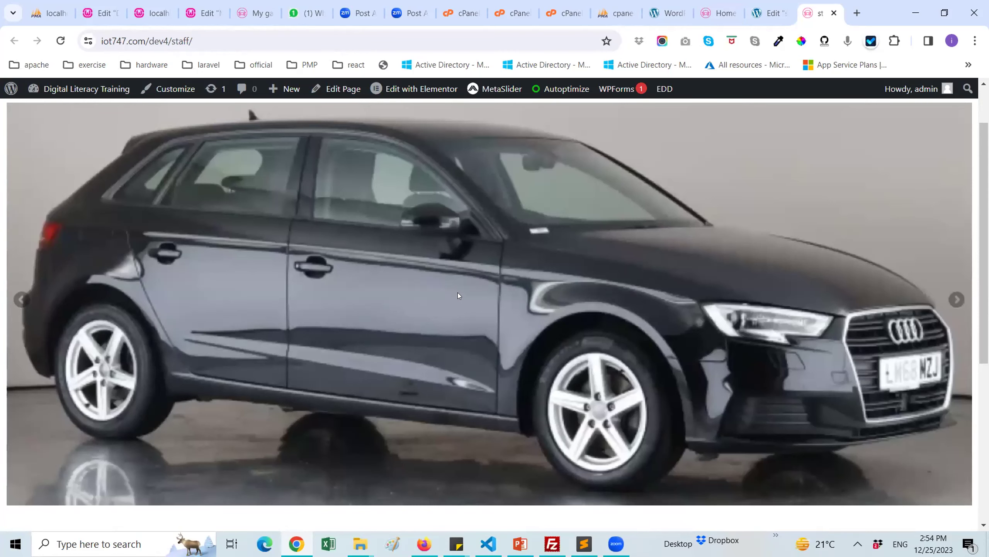
scroll(954, 312, "up", 3)
scroll(954, 312, "down", 3)
mouse_move(584, 544)
scroll(941, 220, "down", 1)
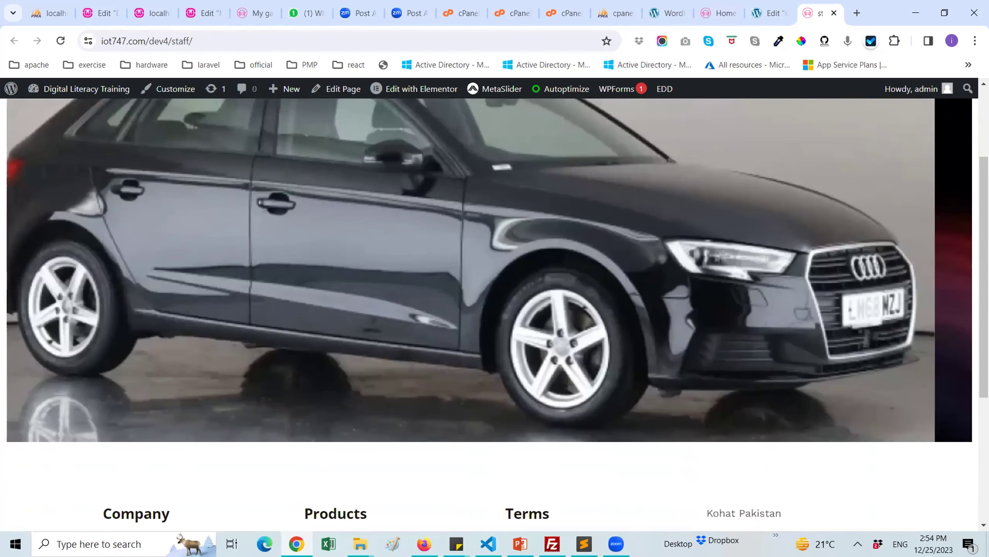
scroll(942, 221, "up", 2)
scroll(33, 221, "down", 4)
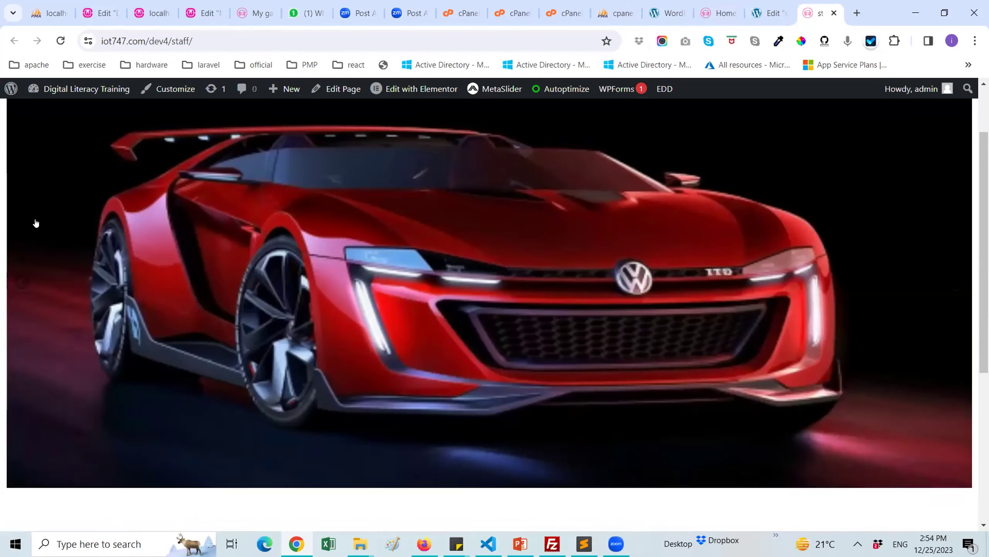
left_click(19, 234)
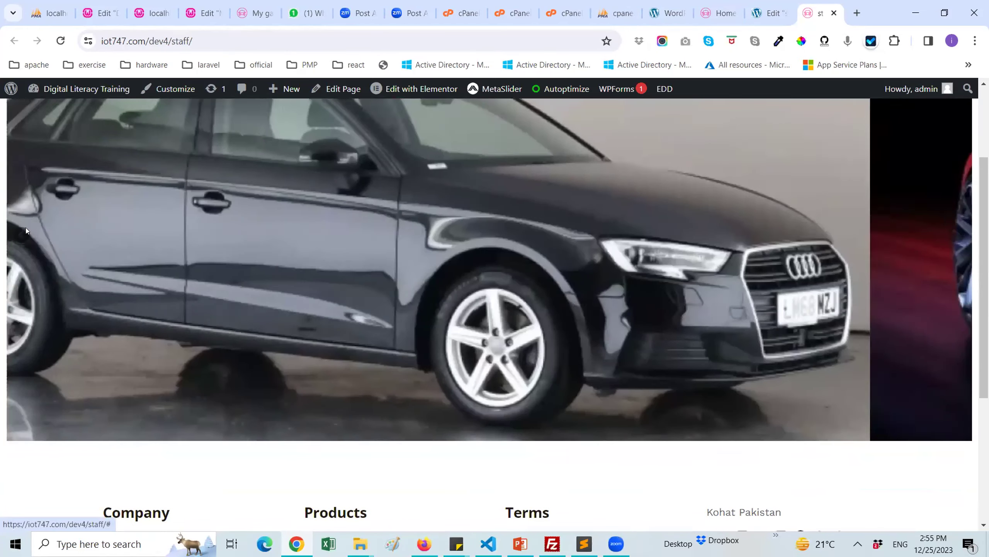
left_click(27, 230)
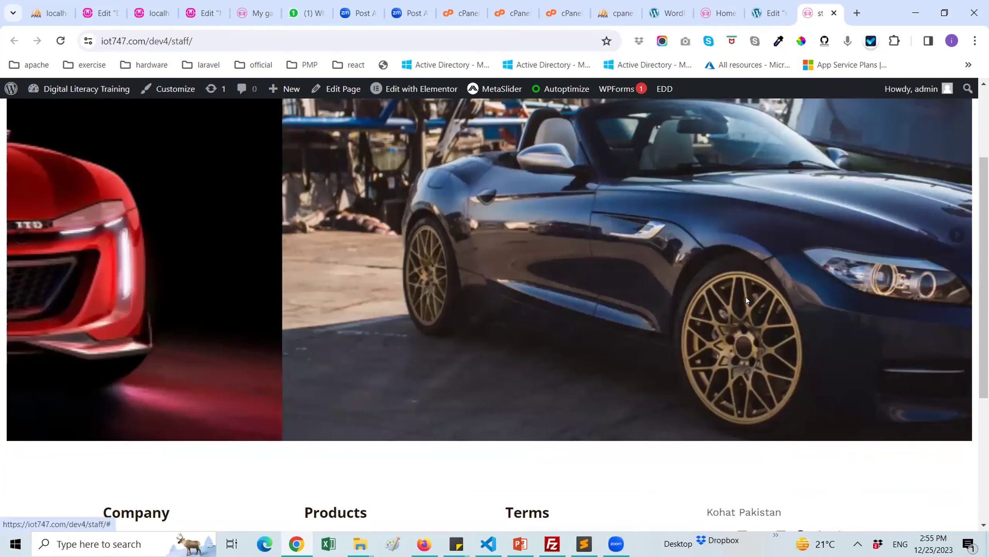
Set the car slideshow's animation speed to 1200 ms in MetaSlider and save it.
key("ctrl+shift+Tab")
key("ctrl+shift+Tab")
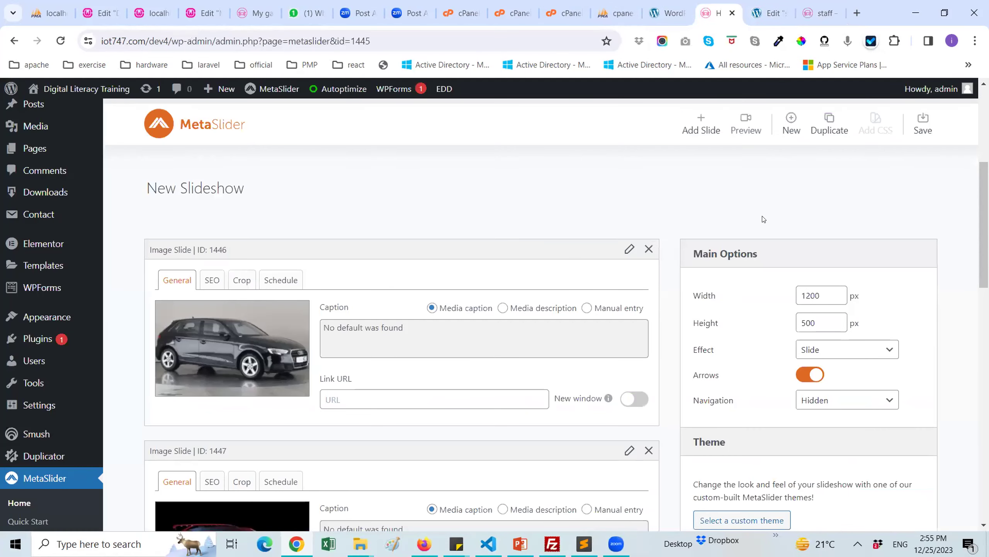
scroll(763, 234, "down", 3)
scroll(762, 242, "down", 6)
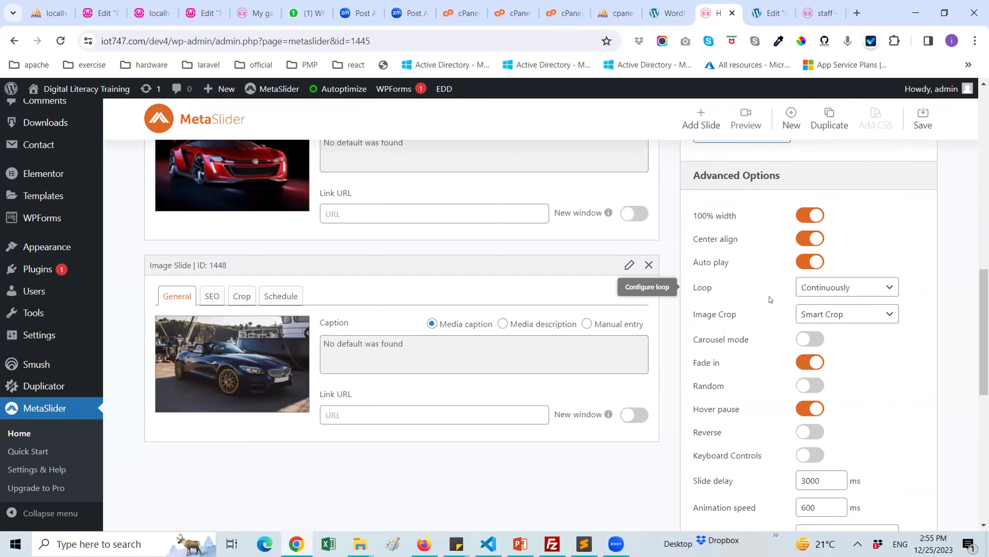
scroll(769, 298, "down", 2)
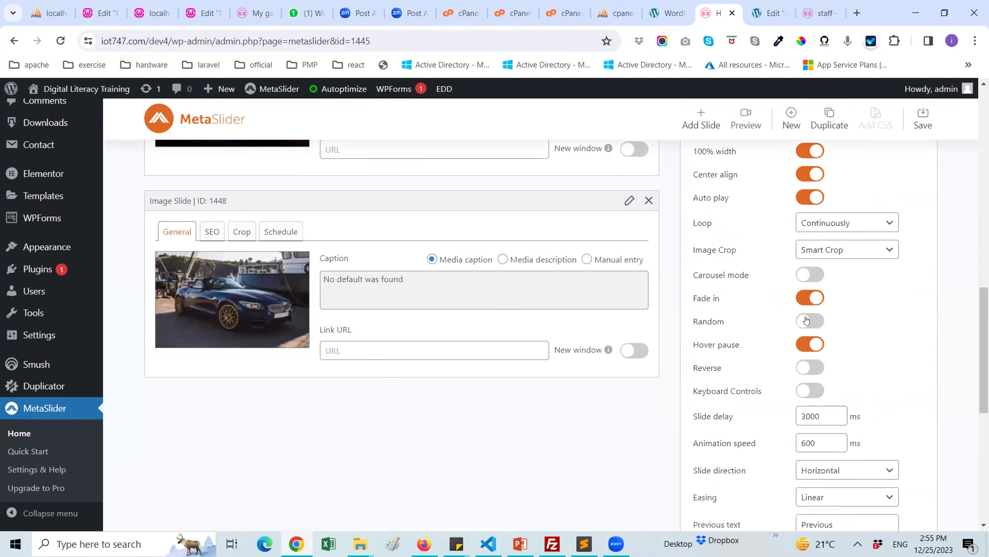
scroll(746, 346, "down", 2)
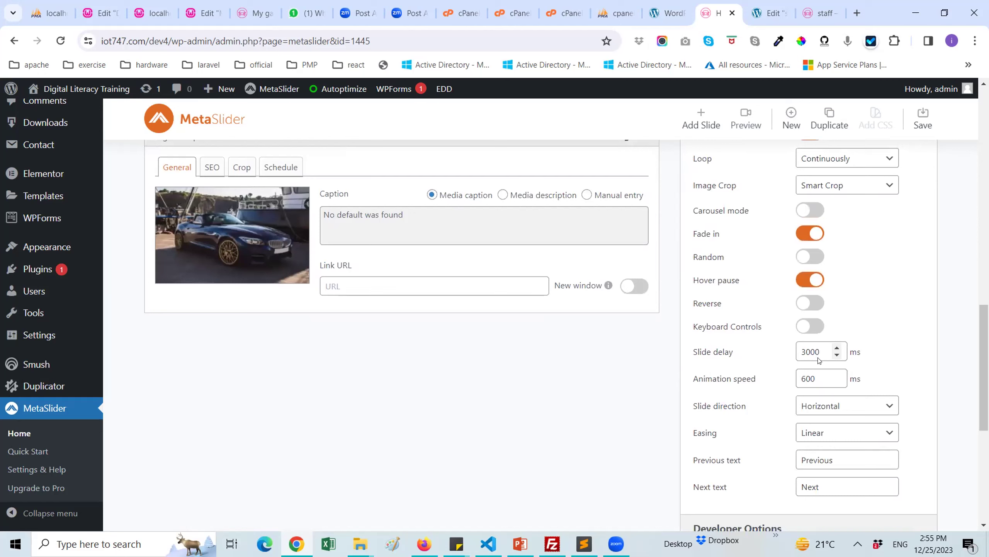
left_click_drag(814, 379, 793, 382)
type("1")
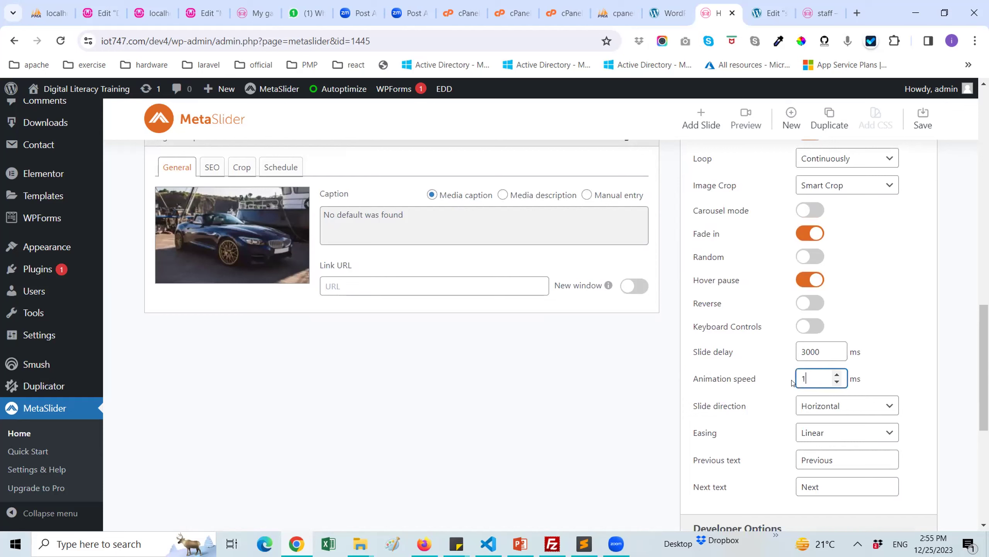
type("200")
left_click(923, 119)
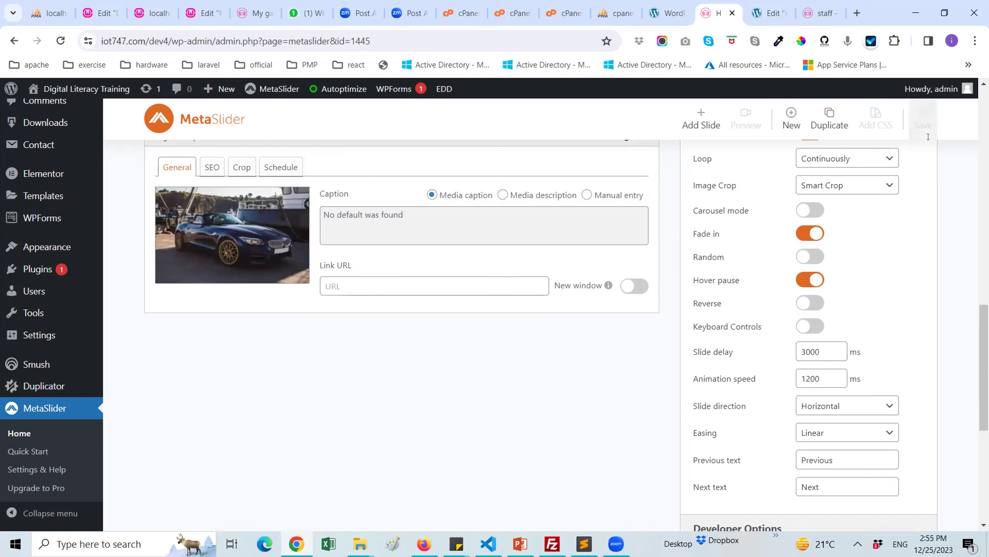
Reload the published staff page, examine it from the slideshow down to the footer, and return to the Elementor editor.
left_click(820, 13)
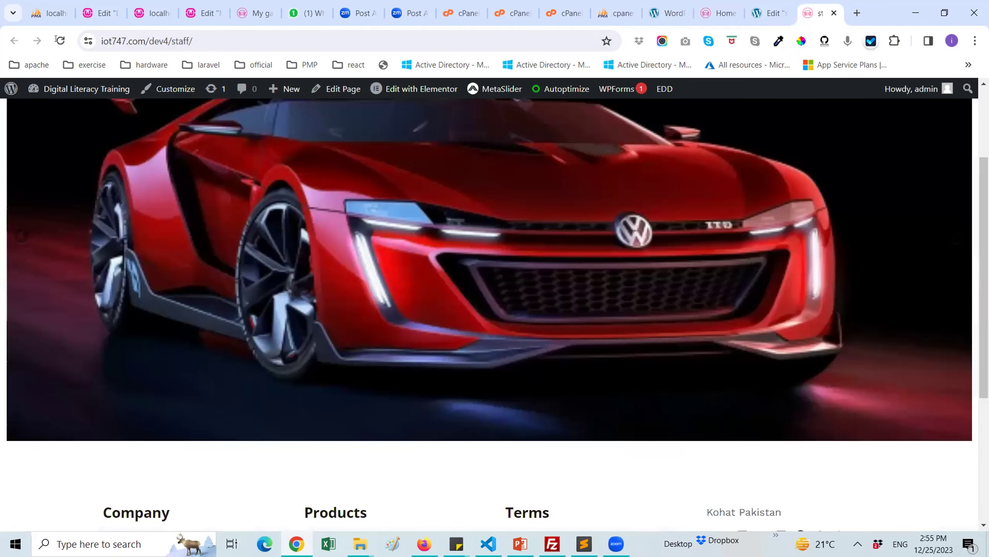
left_click(57, 43)
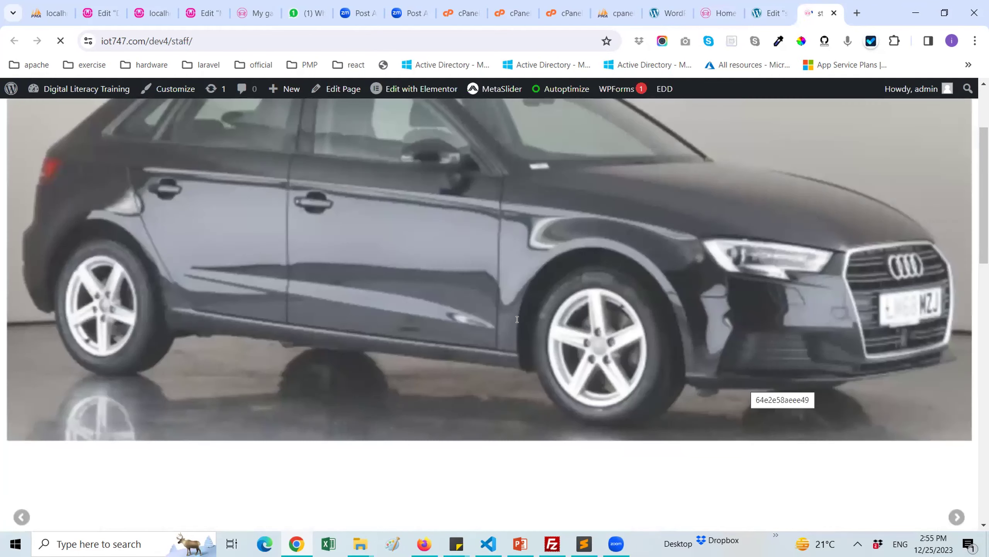
scroll(384, 326, "down", 8)
scroll(386, 327, "up", 5)
scroll(391, 325, "up", 3)
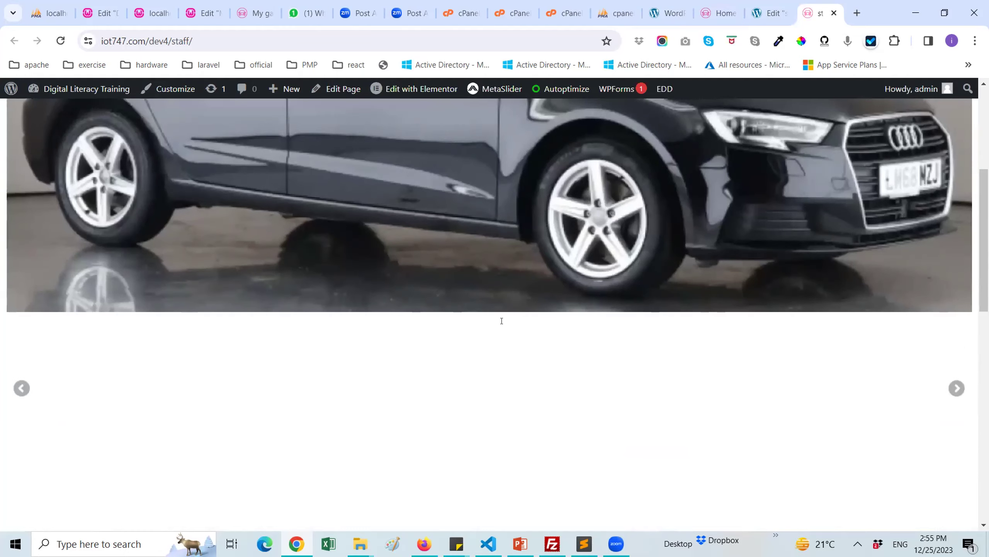
scroll(39, 321, "up", 1)
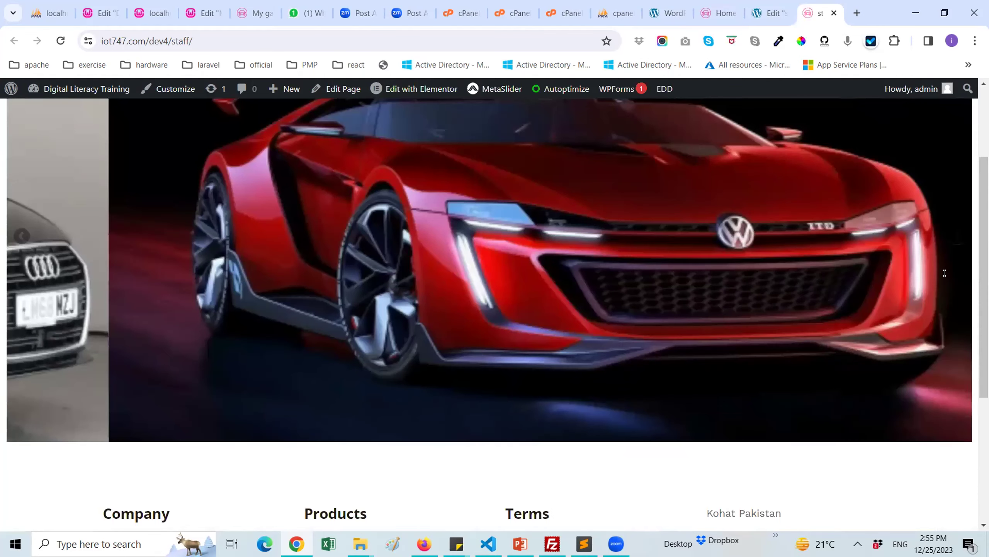
scroll(944, 271, "up", 5)
scroll(940, 270, "down", 5)
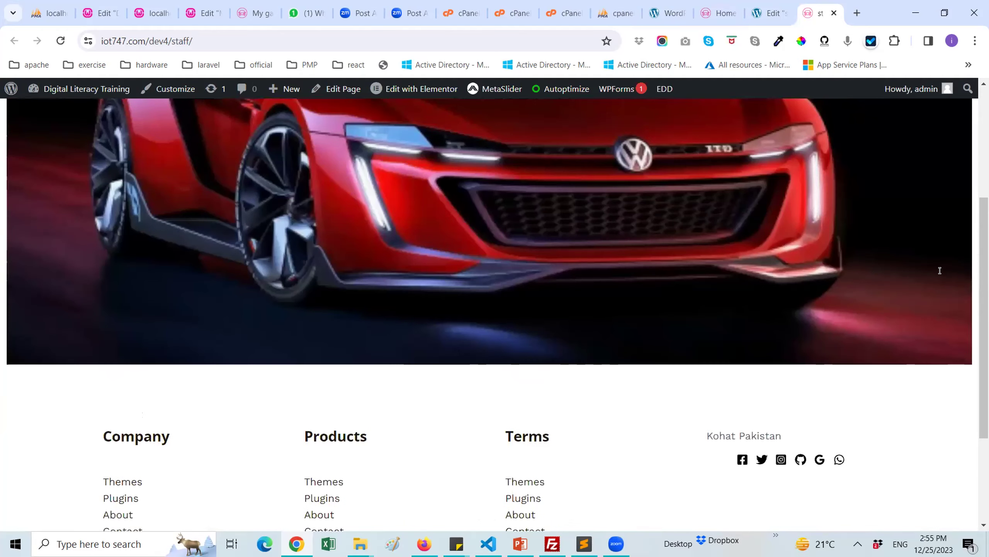
scroll(940, 270, "up", 3)
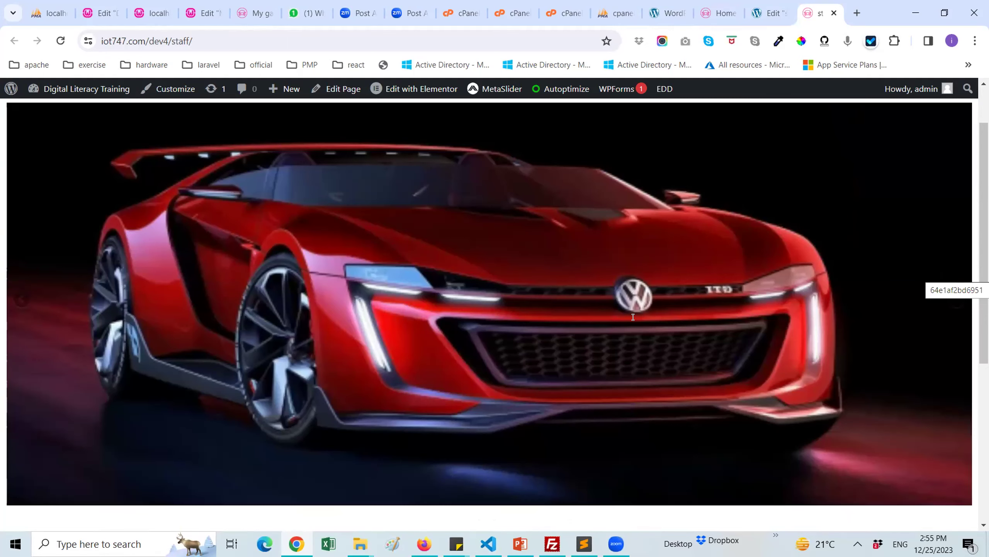
scroll(633, 316, "down", 3)
scroll(635, 312, "up", 4)
scroll(642, 321, "down", 5)
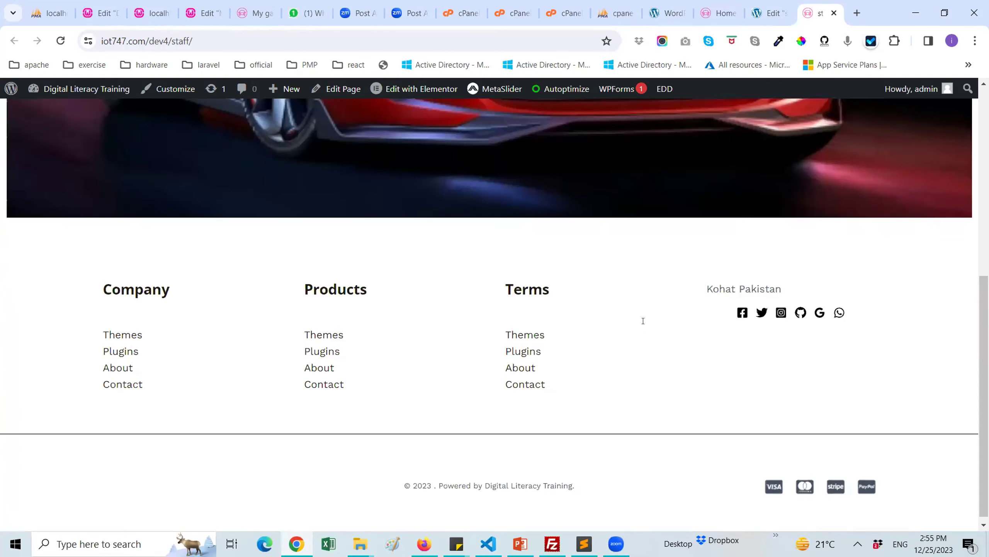
scroll(696, 172, "up", 5)
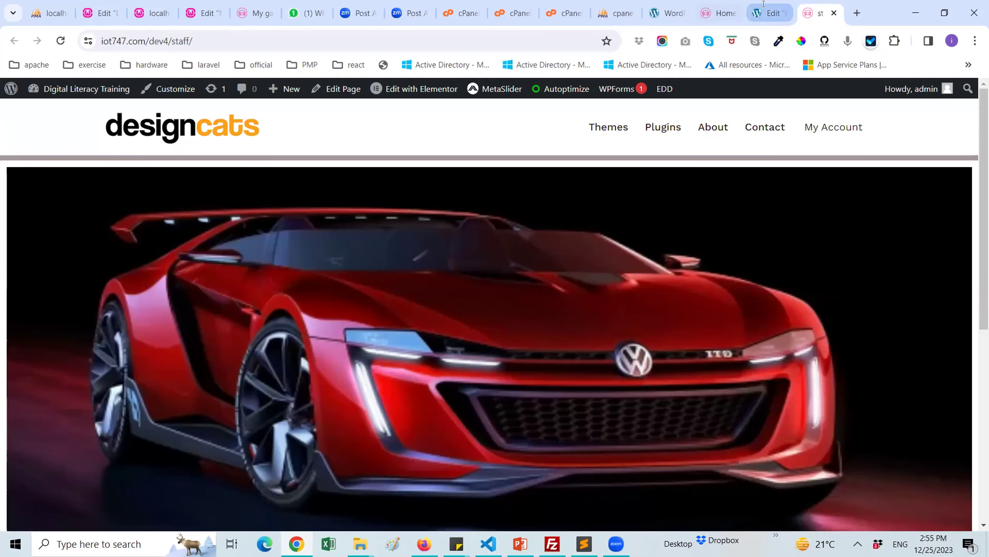
key("ctrl+shift+Tab")
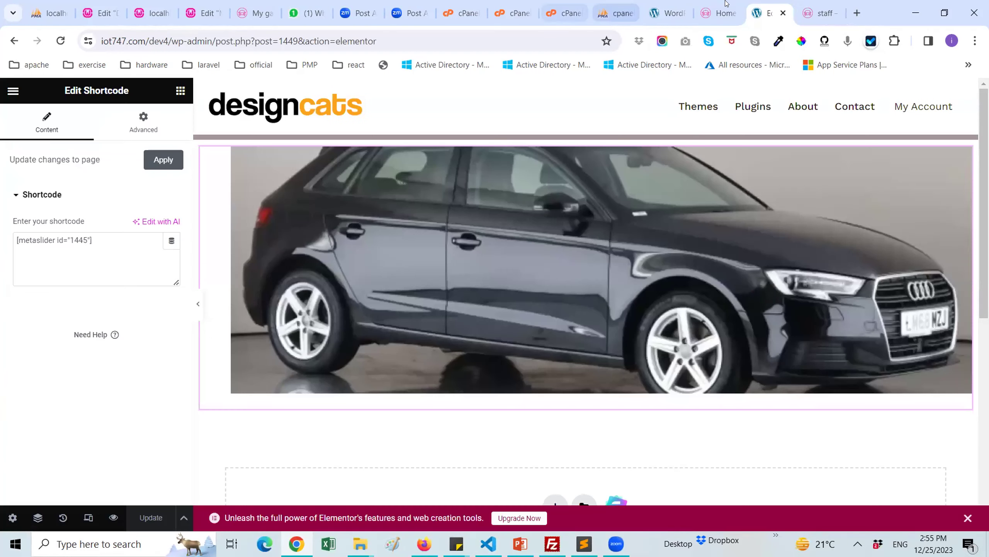
Return to the WordPress admin from the Elementor editor and open the page for adding new plugins.
key("ctrl+shift+Tab")
key("ctrl+shift+Tab")
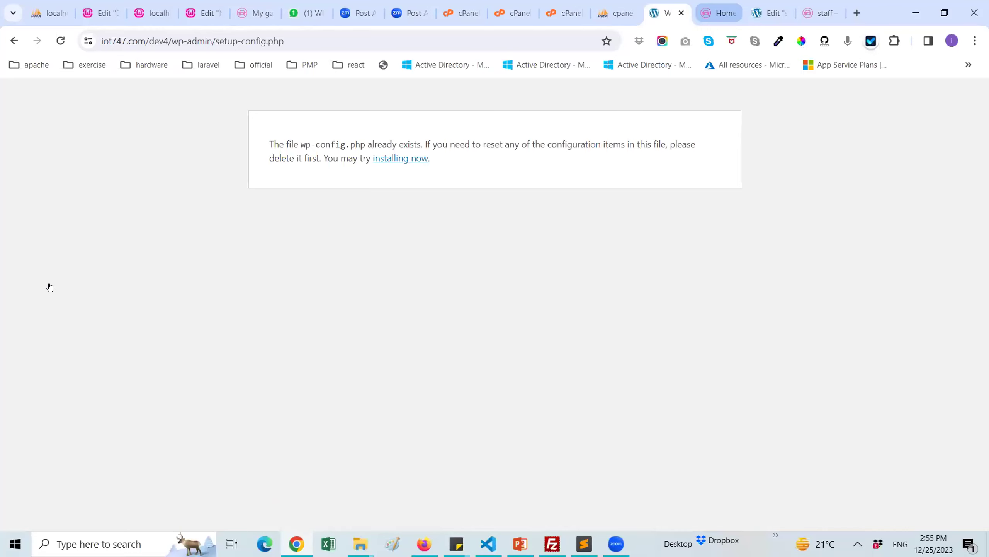
key("ctrl+Tab")
scroll(51, 343, "up", 4)
mouse_move(47, 381)
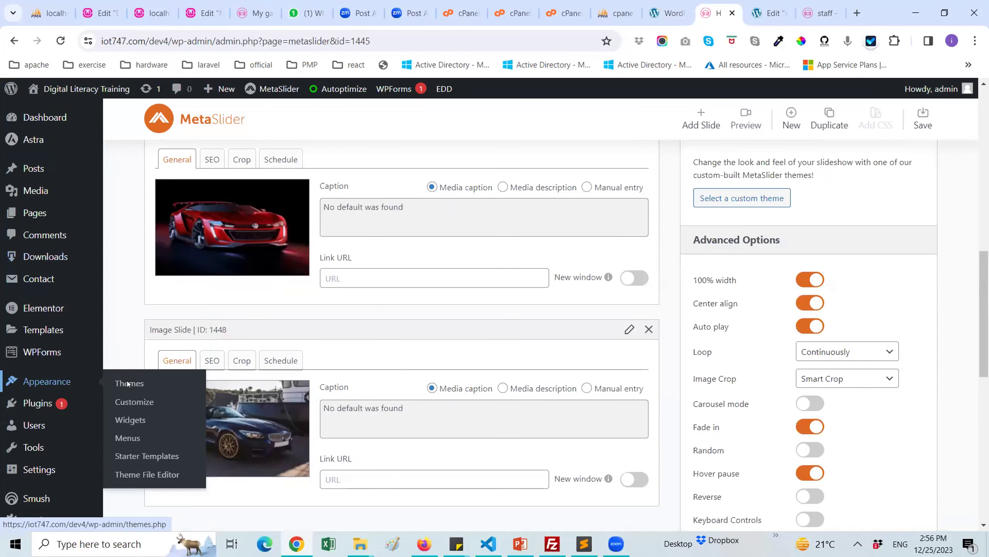
mouse_move(102, 404)
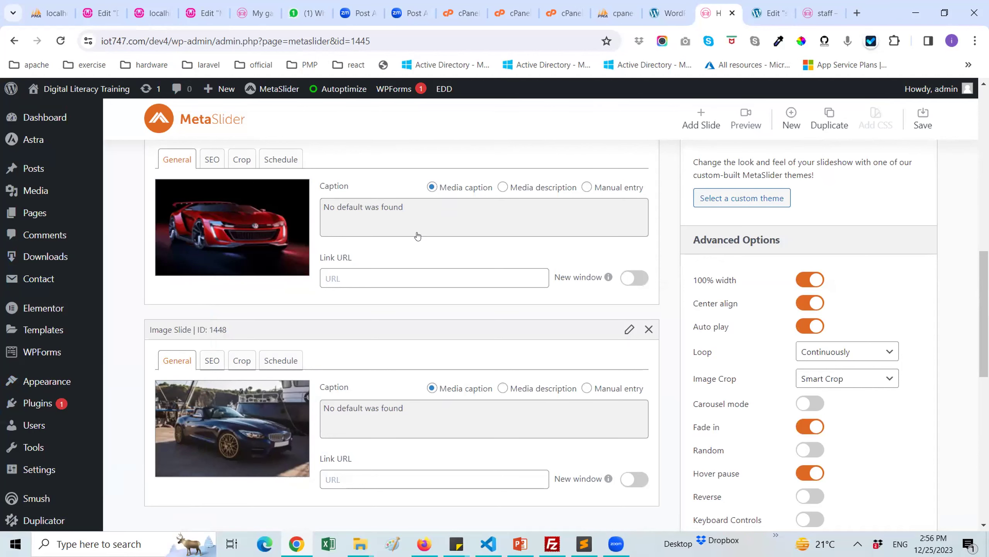
scroll(415, 237, "up", 5)
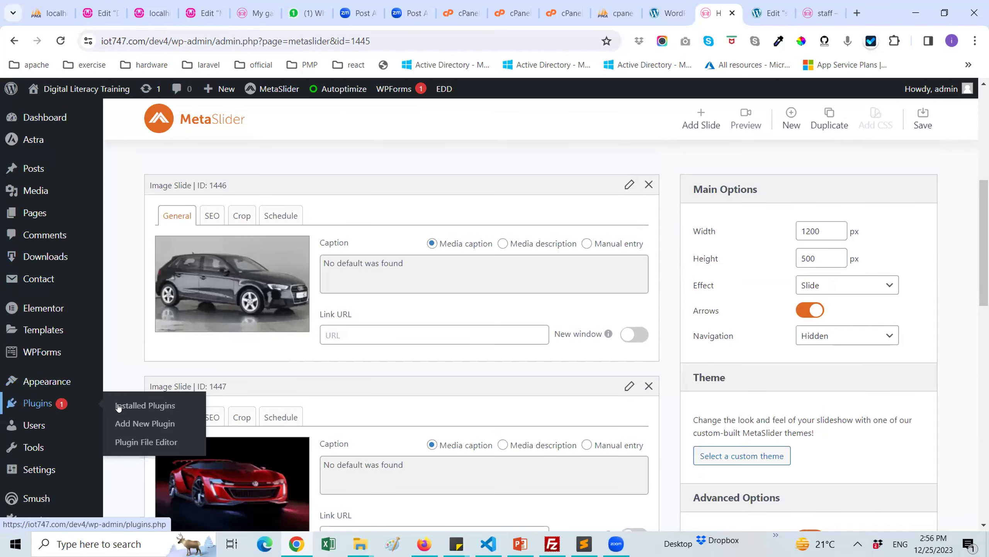
left_click(124, 406)
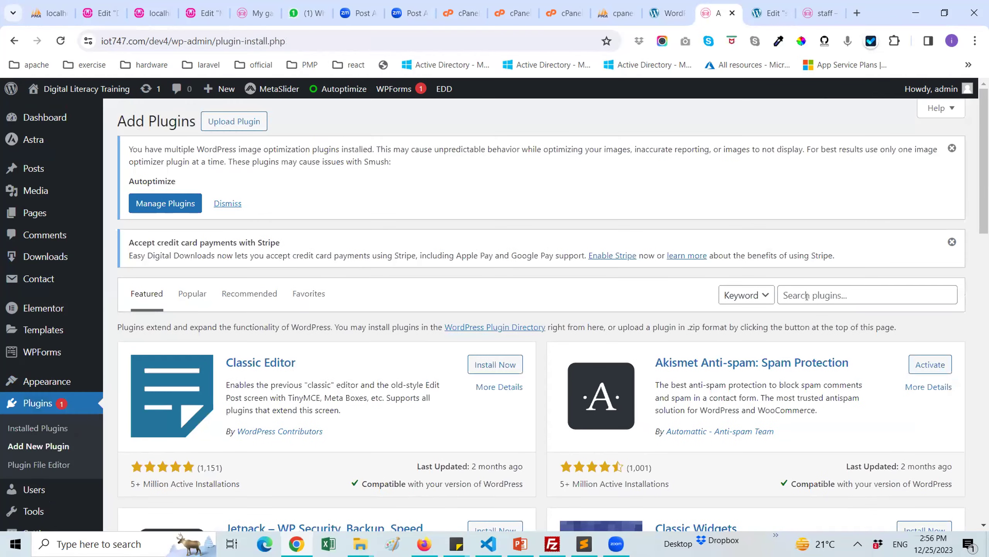
Search the plugin directory for "events calendar" and look over the first results.
left_click(807, 297)
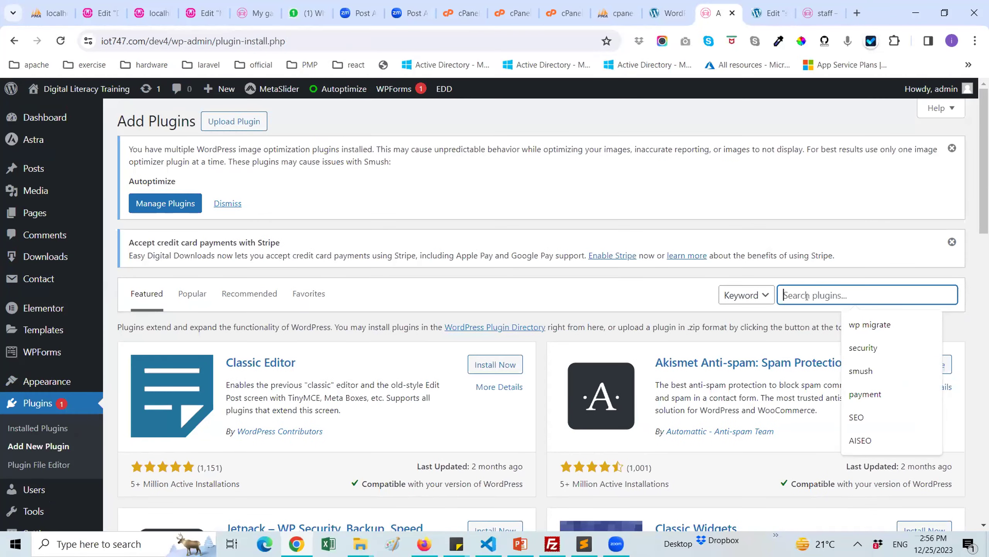
type("events calendar")
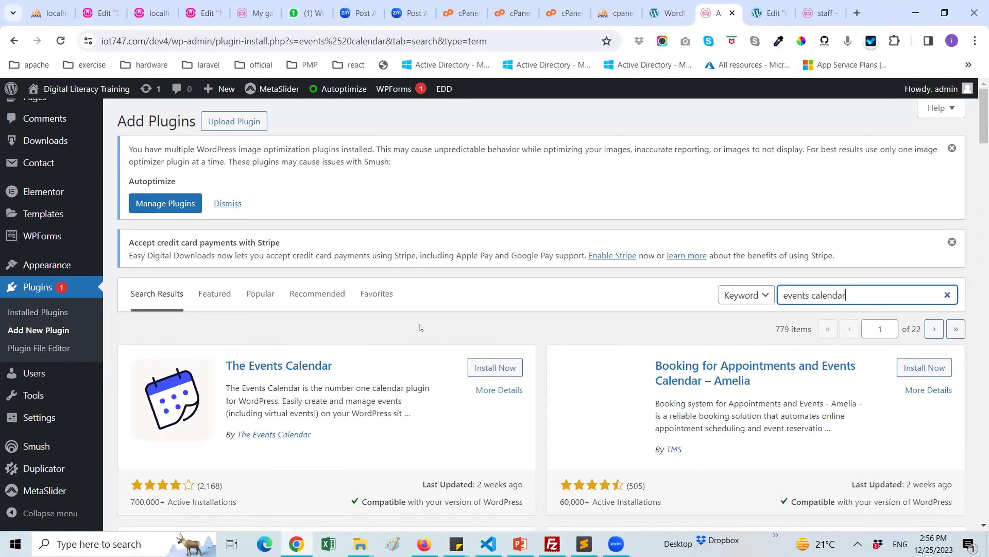
scroll(408, 324, "down", 1)
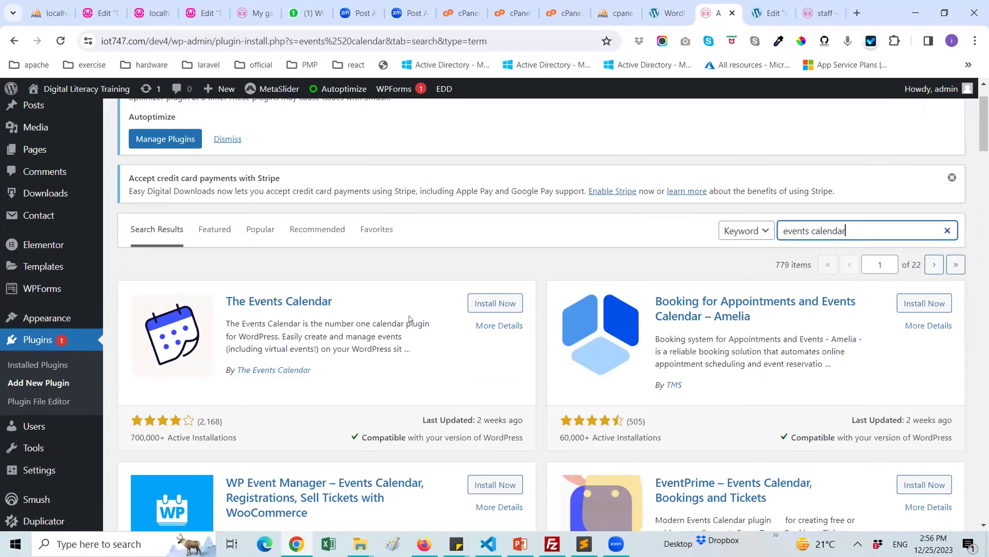
scroll(409, 318, "down", 1)
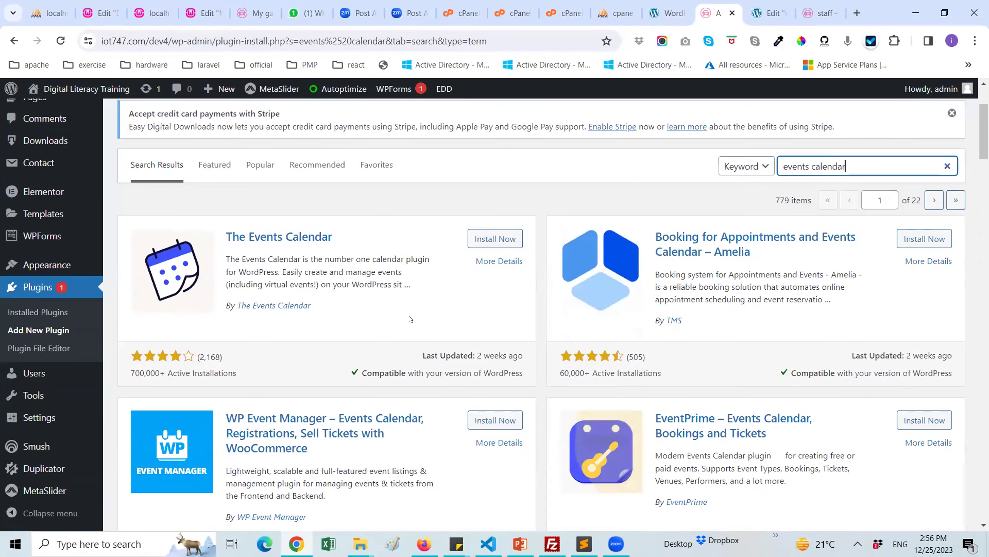
Examine the screenshots in the details of The Events Calendar plugin and close the details.
left_click(495, 262)
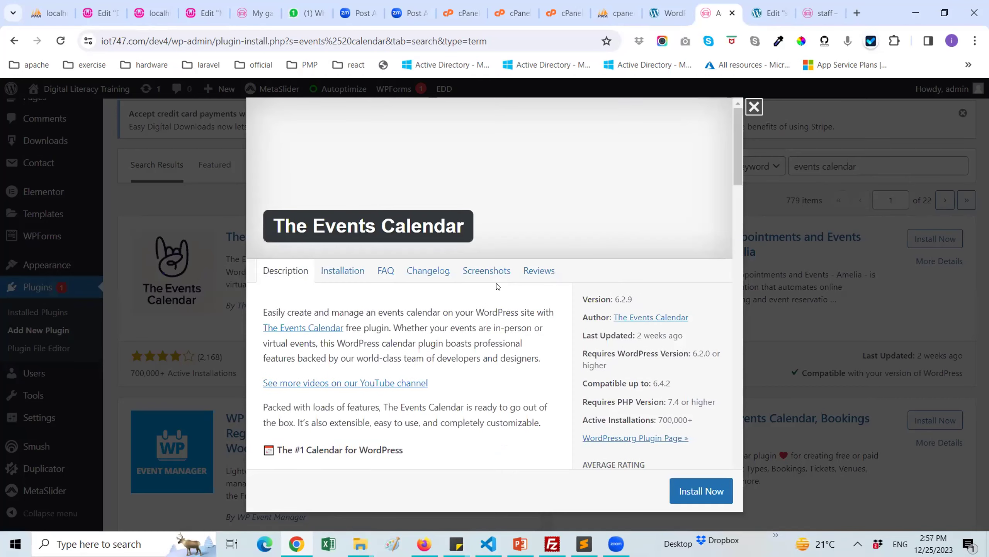
left_click(487, 271)
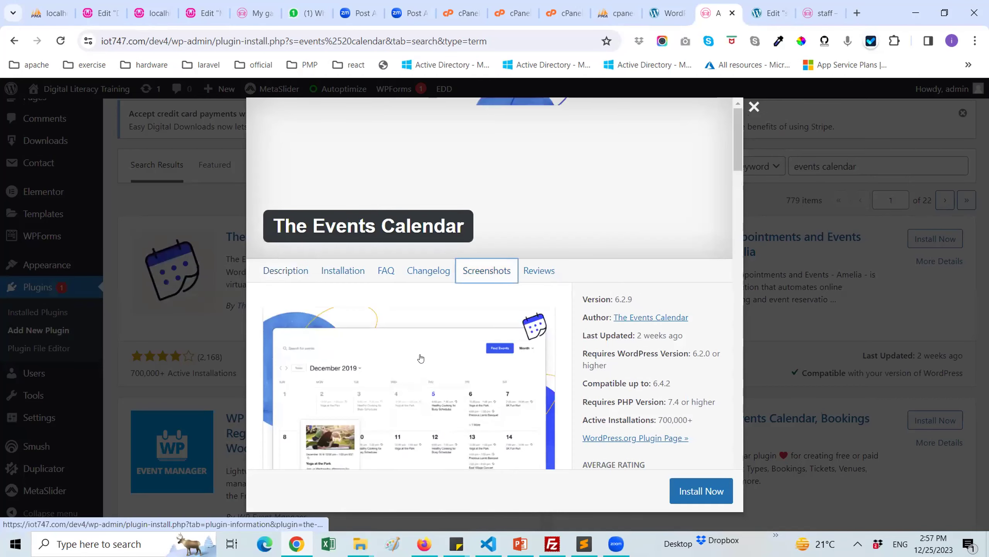
scroll(423, 354, "down", 2)
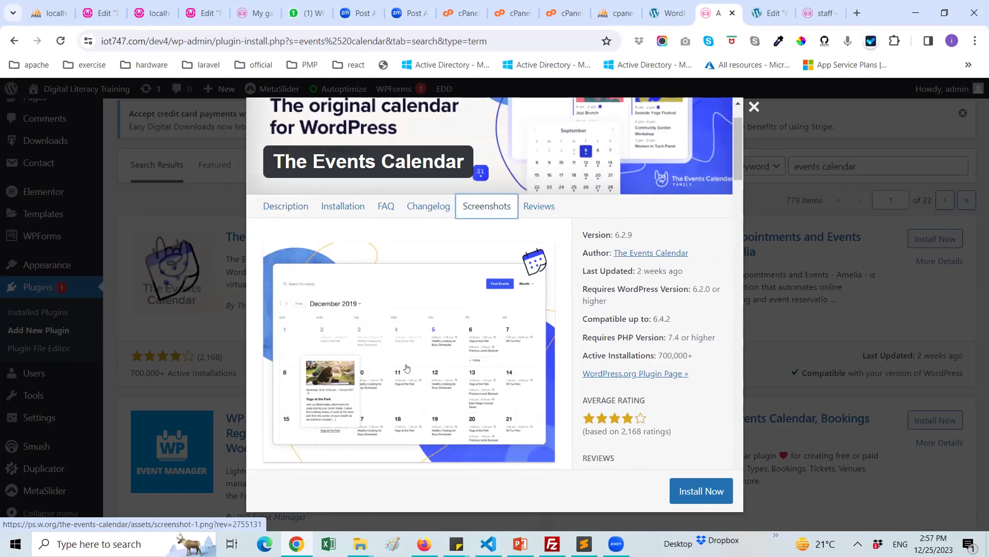
scroll(414, 362, "down", 7)
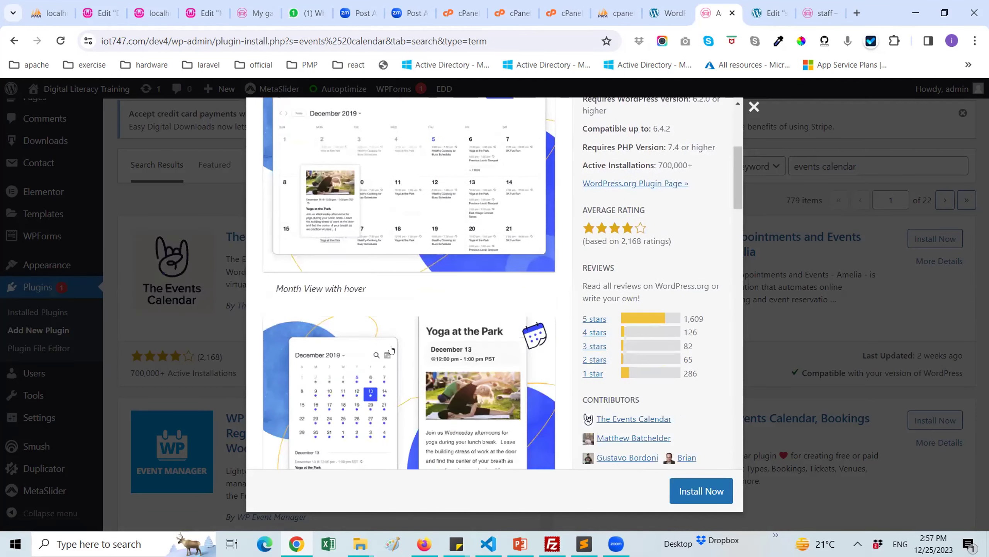
scroll(392, 349, "down", 7)
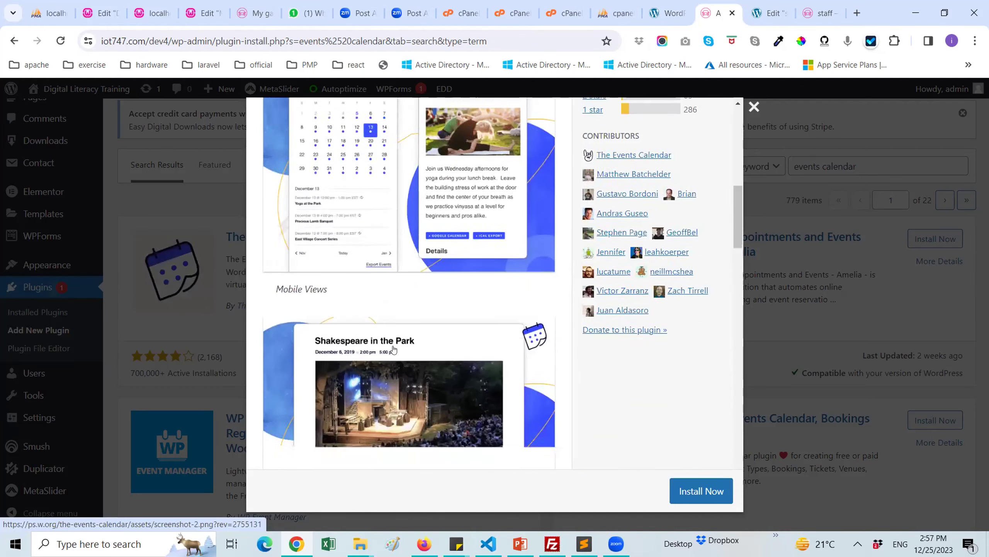
scroll(392, 349, "down", 6)
scroll(680, 129, "up", 13)
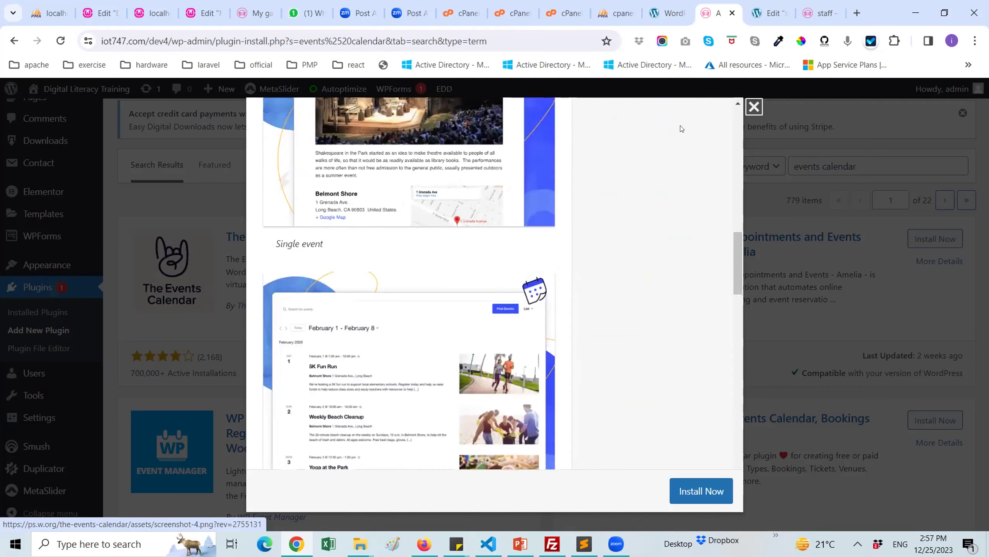
left_click(754, 107)
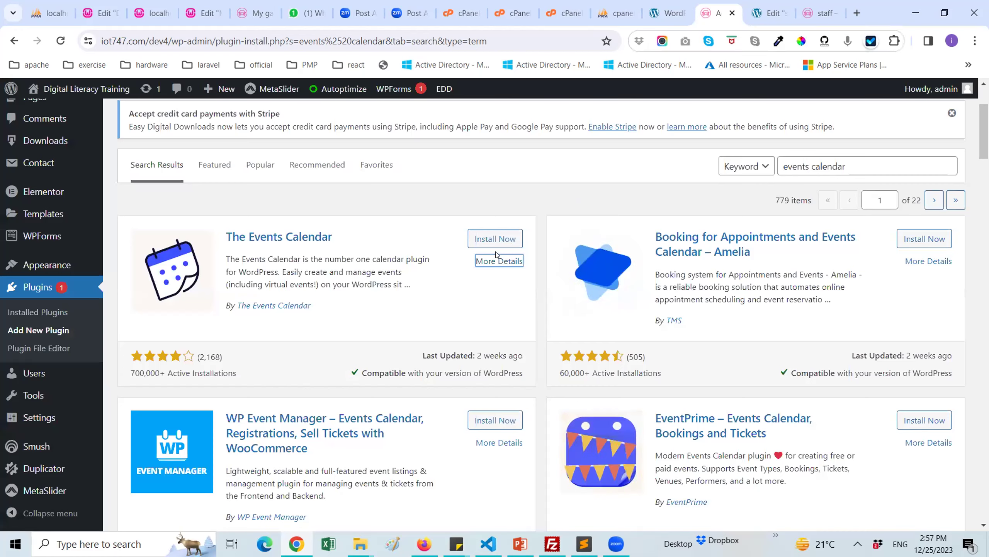
Delete the MetaSlider shortcode widget from the staff page in the Elementor editor.
key("ctrl+Tab")
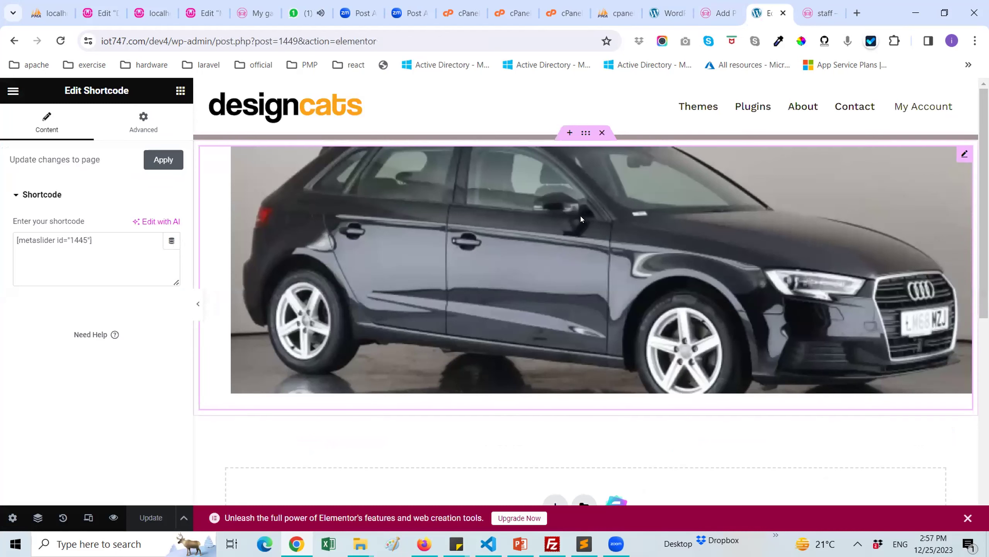
key("Delete")
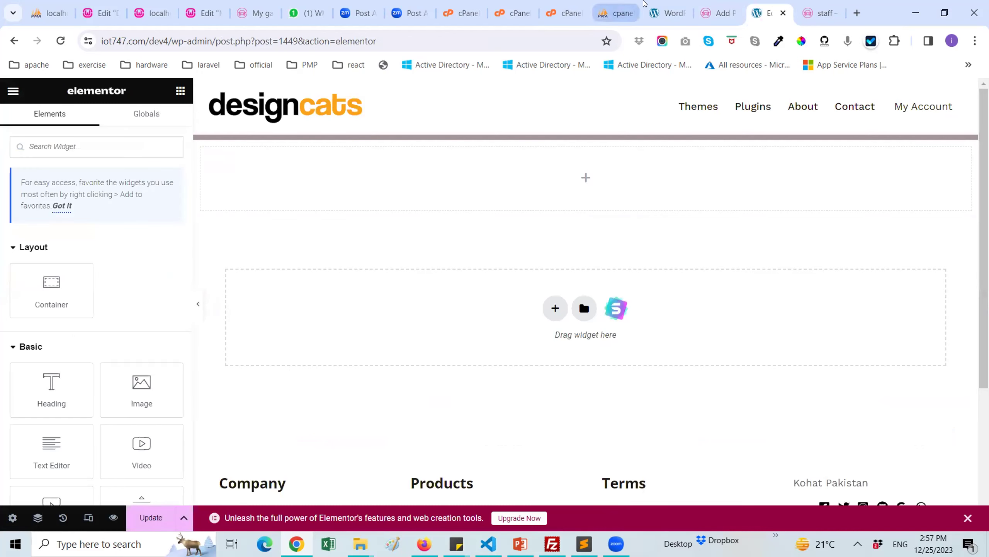
Go back to the plugin search results, then install and activate The Events Calendar.
left_click(660, 4)
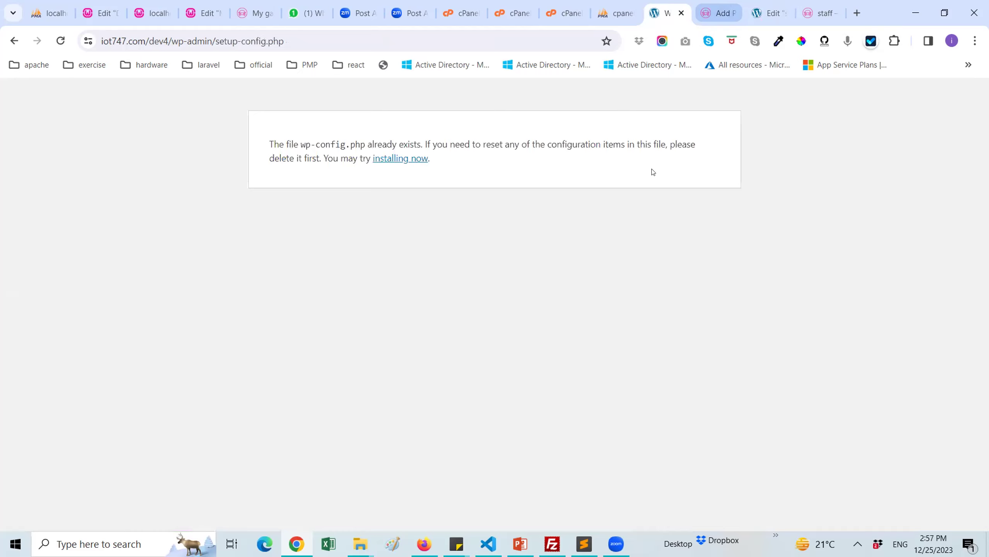
key("ctrl+Tab")
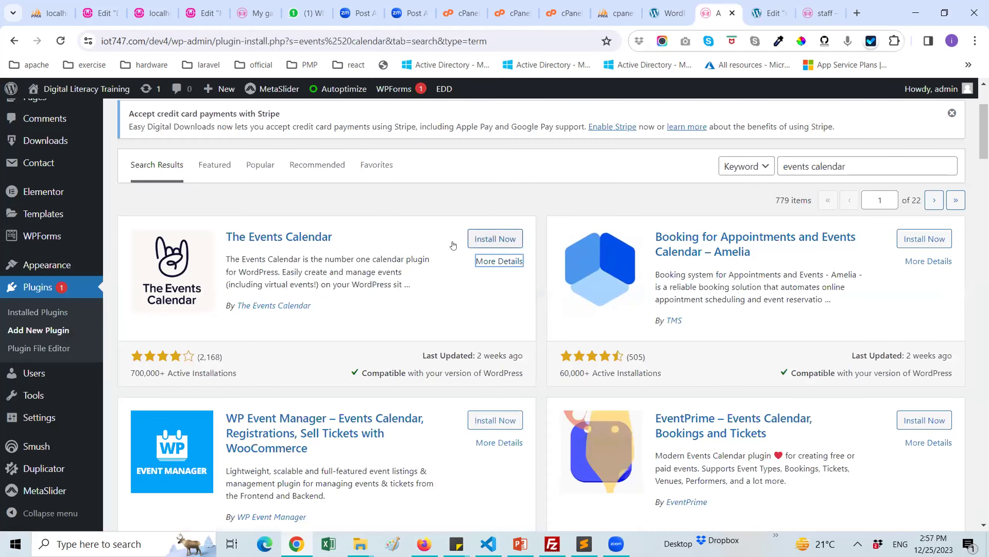
left_click(475, 238)
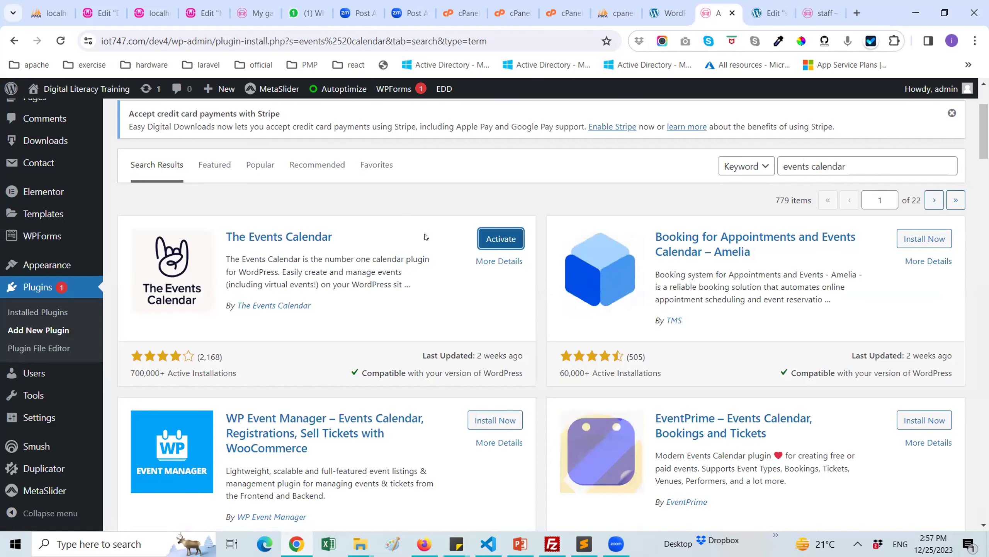
key("Return")
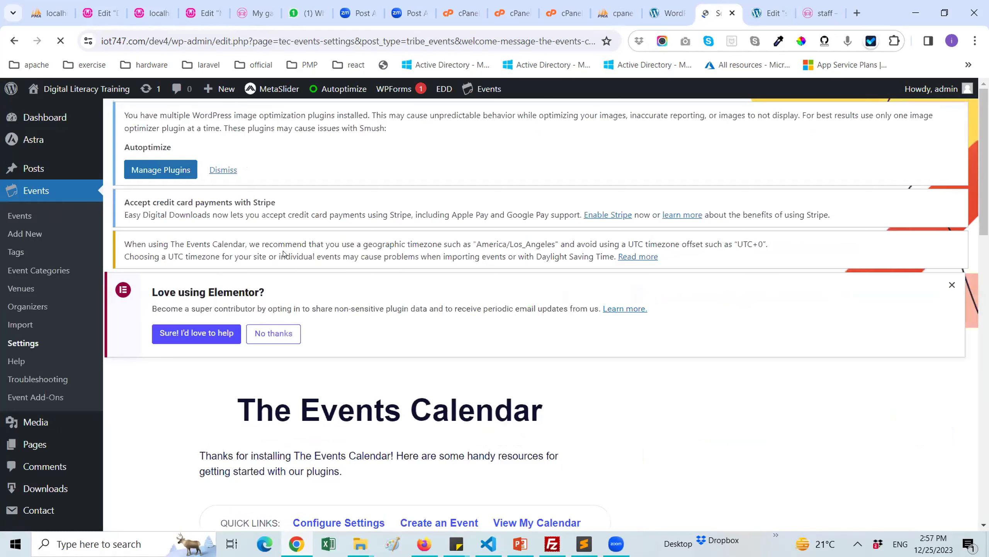
Open The Events Calendar's settings from its welcome page and examine the general viewing, editing, maintenance and debugging options.
scroll(265, 209, "down", 8)
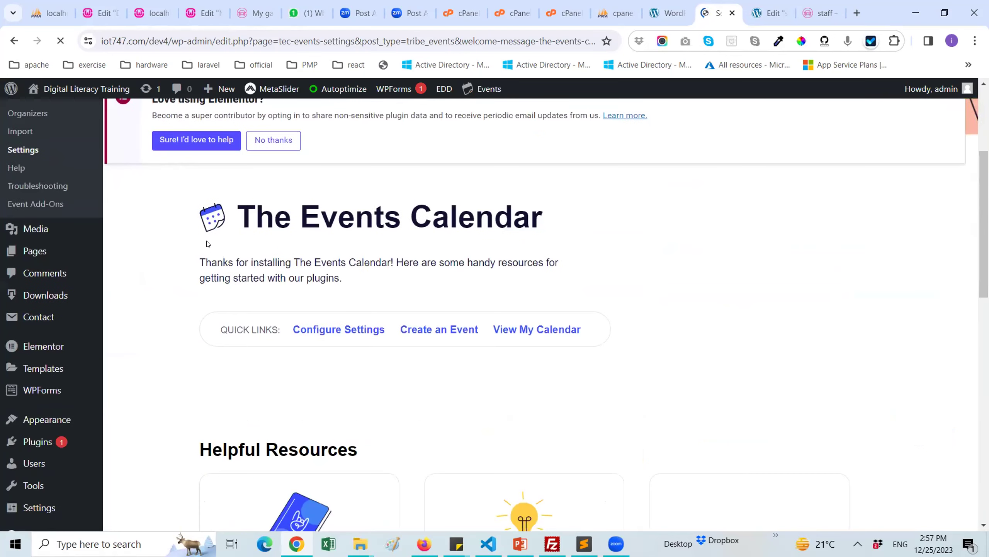
scroll(273, 246, "up", 2)
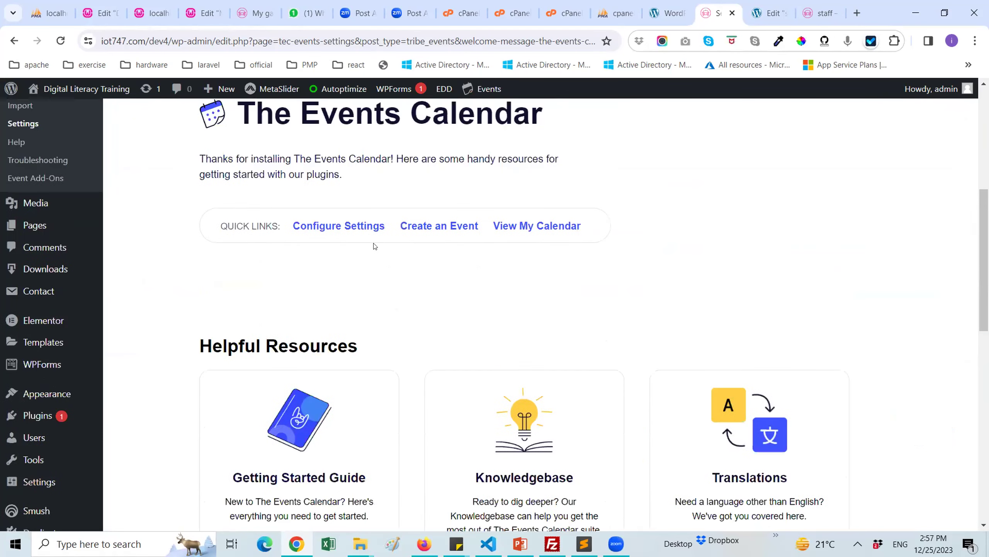
left_click(312, 232)
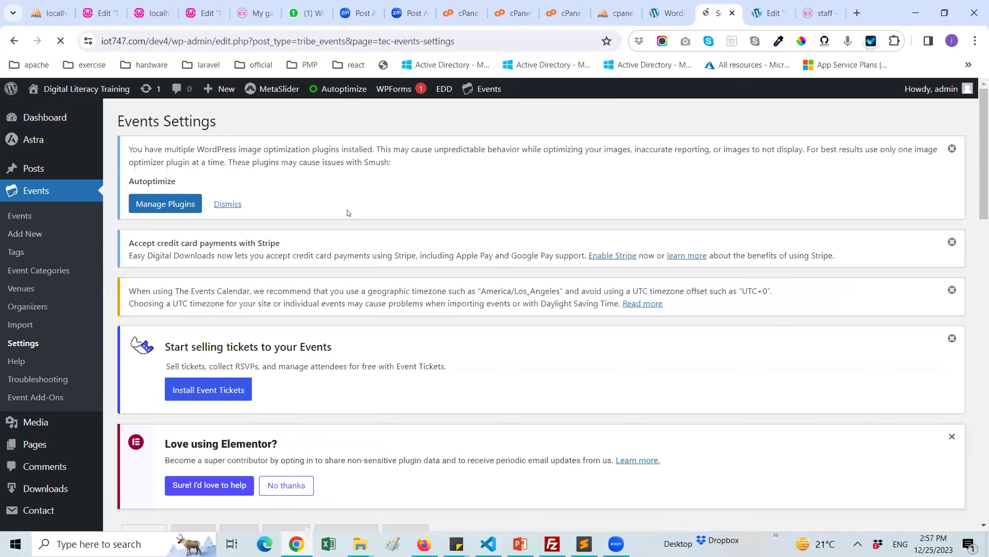
scroll(366, 213, "down", 4)
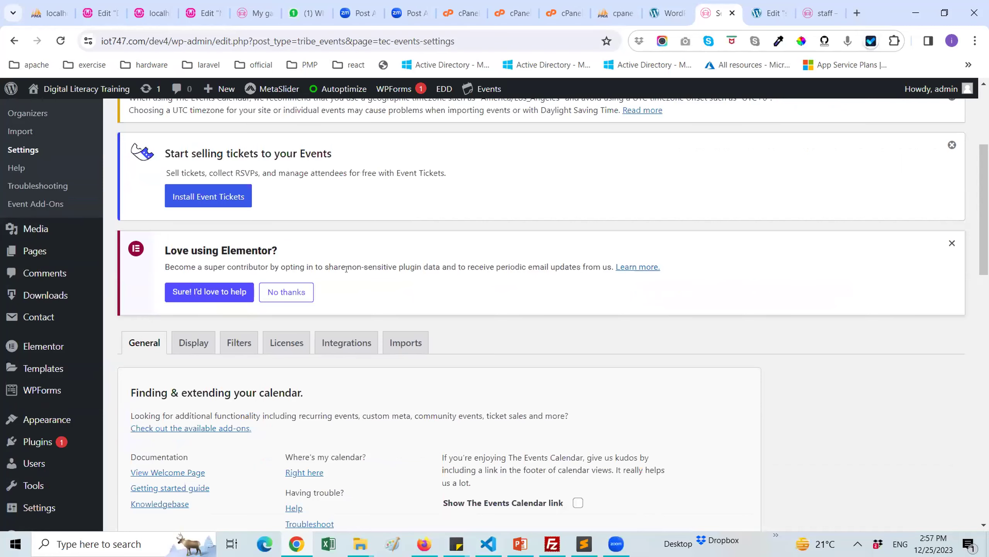
scroll(348, 269, "down", 5)
scroll(202, 402, "down", 10)
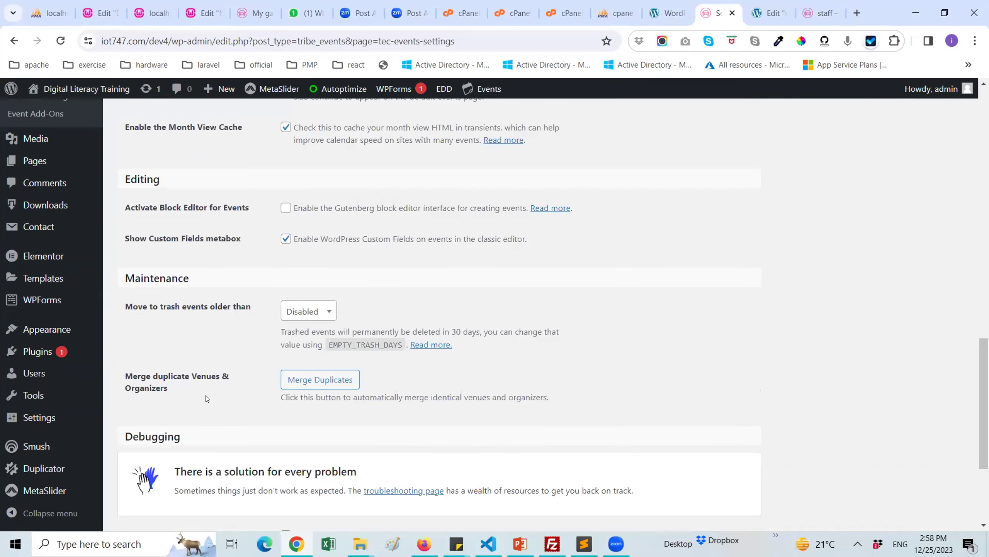
scroll(218, 387, "down", 5)
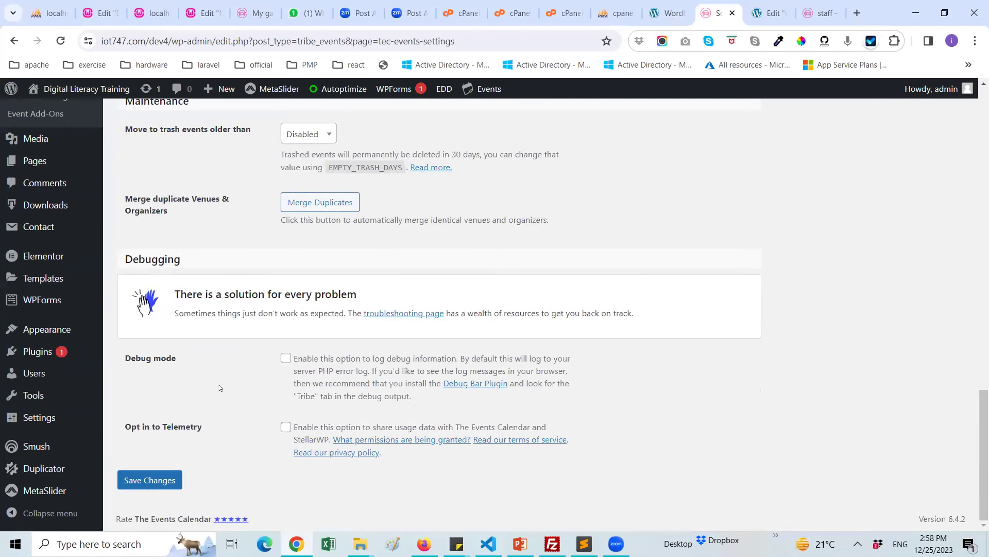
scroll(221, 376, "up", 15)
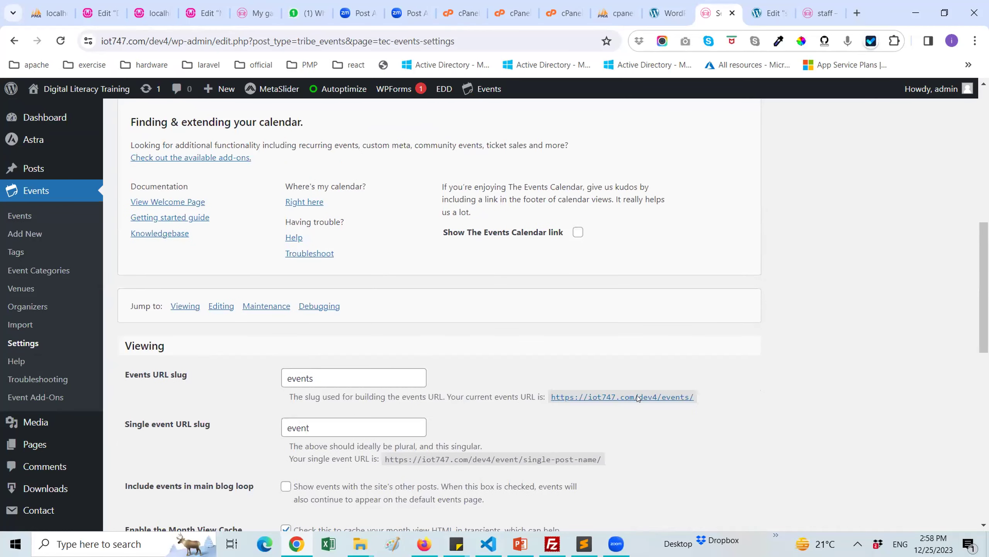
Open the site's events URL in a new tab, examine the public events page, and return to the events settings.
right_click(637, 398)
left_click(706, 223)
left_click(728, 15)
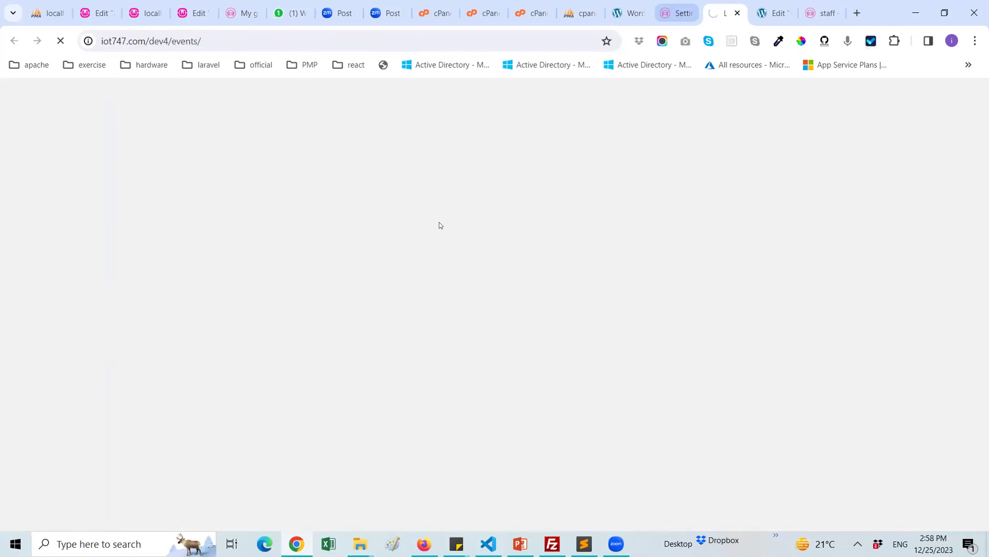
key("ctrl+shift+Tab")
key("ctrl+Tab")
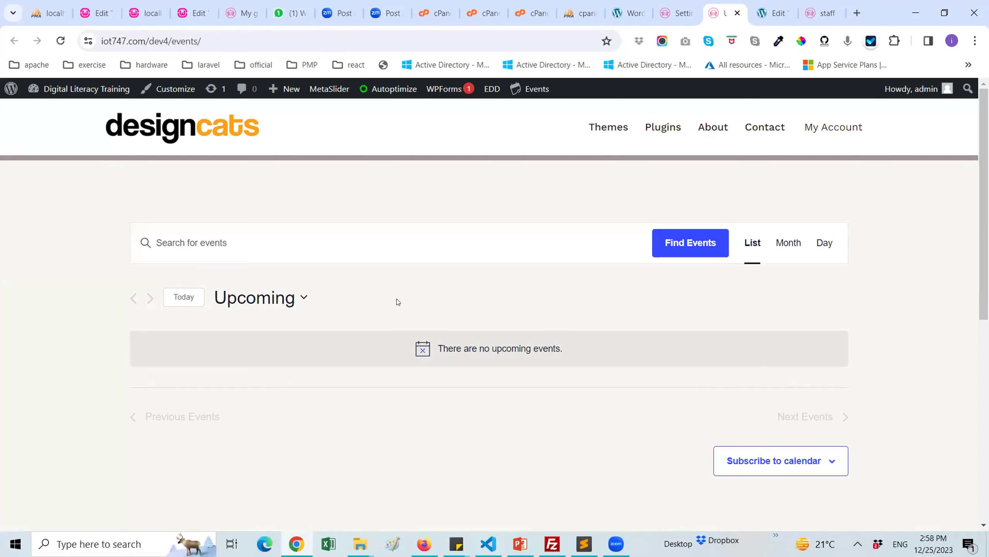
scroll(398, 300, "down", 3)
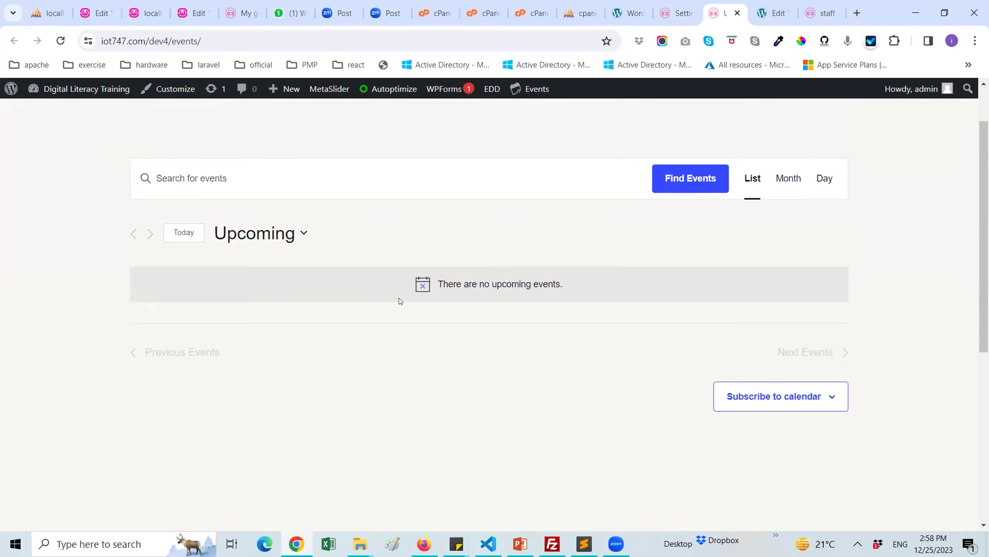
scroll(399, 297, "up", 3)
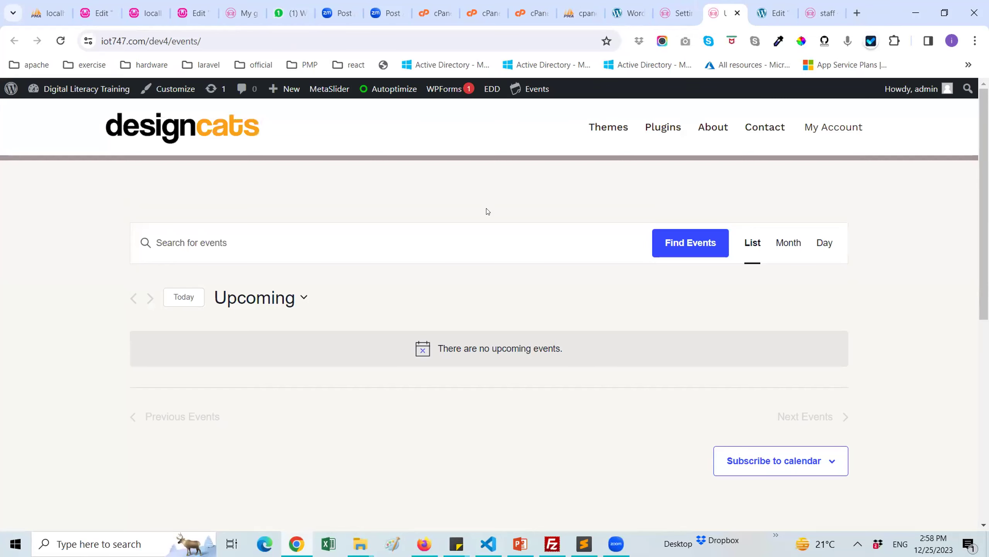
key("ctrl+shift+Tab")
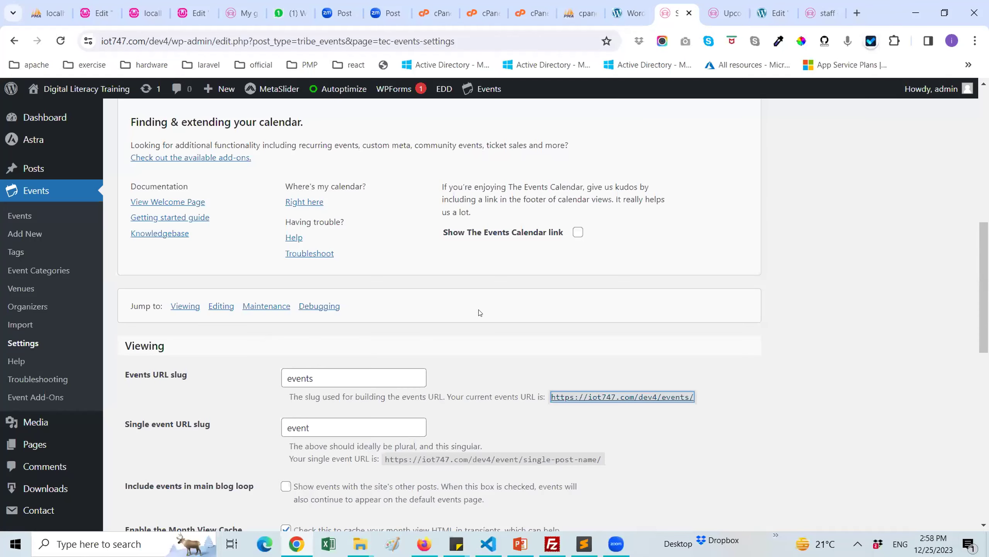
scroll(947, 229, "up", 5)
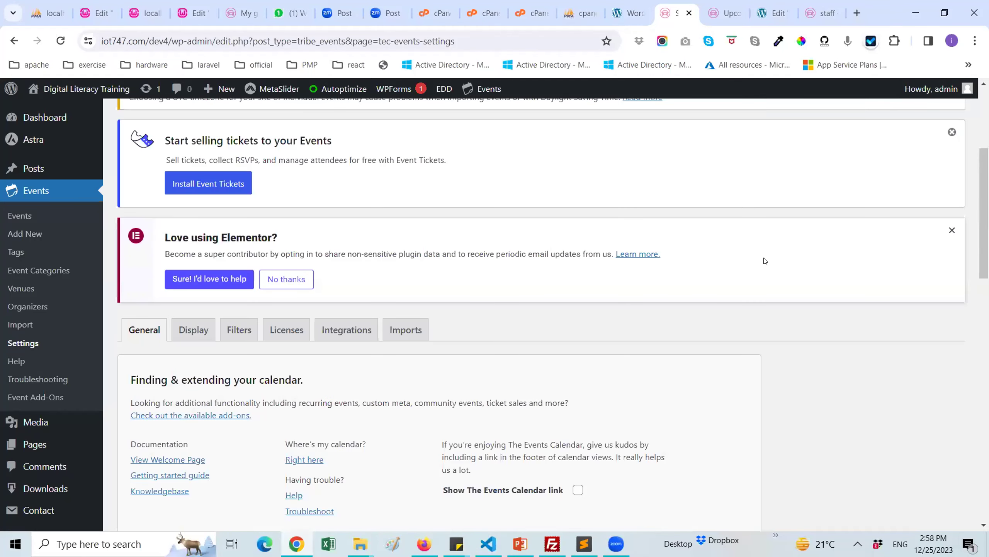
Dismiss the Event Tickets promotion notice and review the general viewing, editing and maintenance settings for events.
left_click(947, 131)
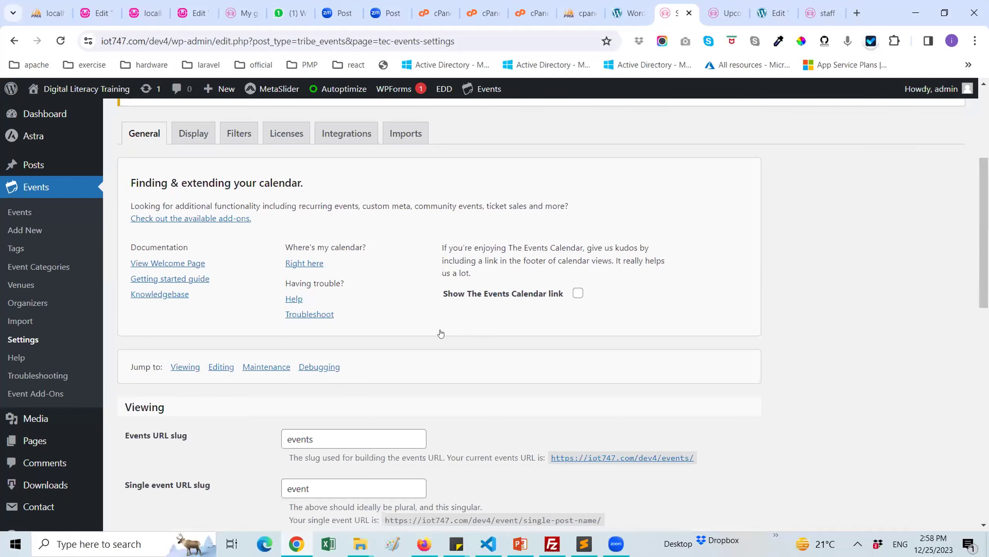
scroll(242, 329, "down", 3)
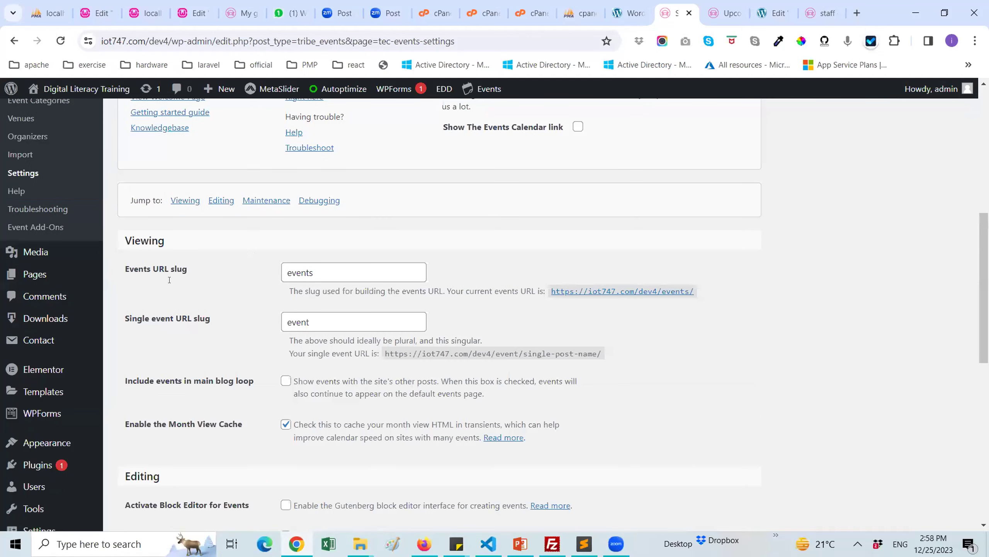
scroll(199, 228, "down", 4)
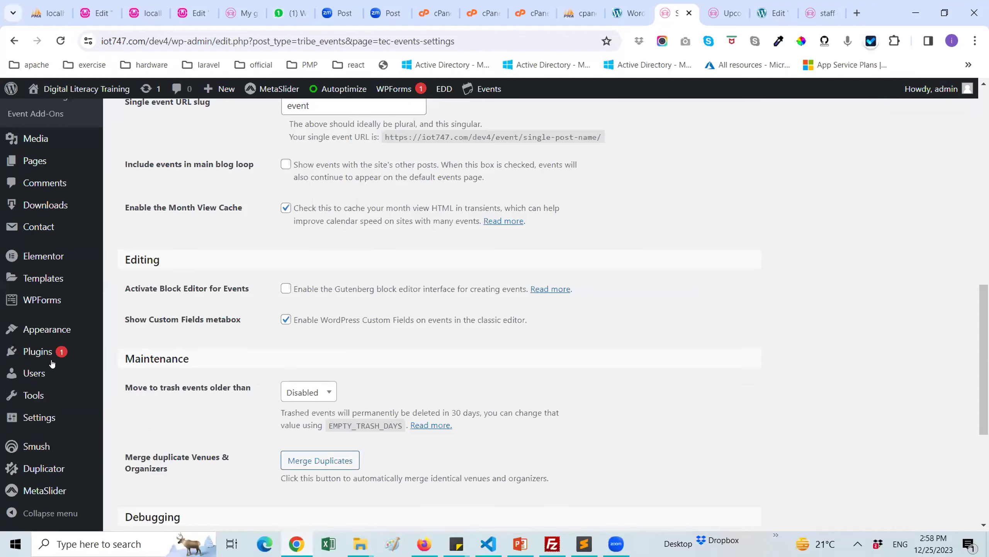
scroll(53, 419, "up", 10)
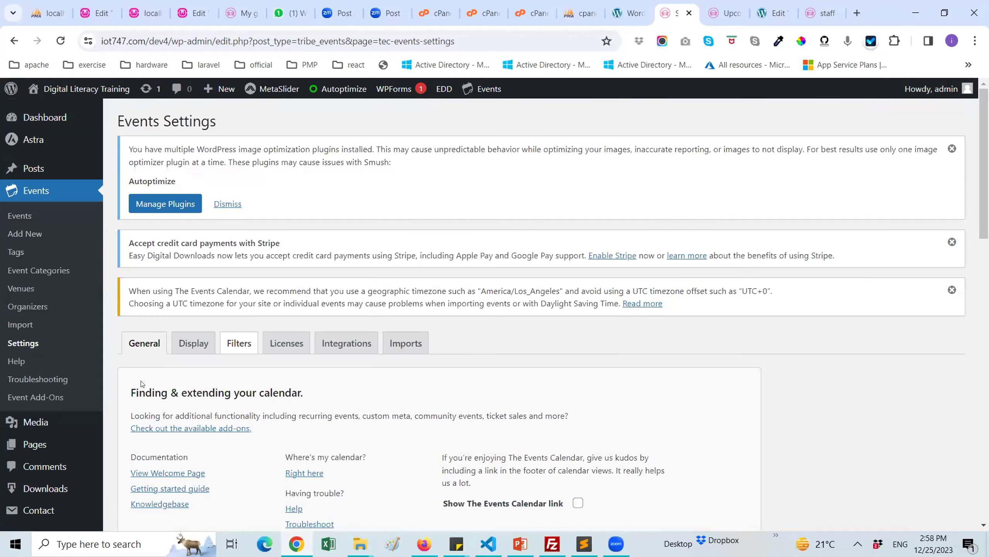
scroll(160, 368, "down", 1)
scroll(236, 366, "down", 6)
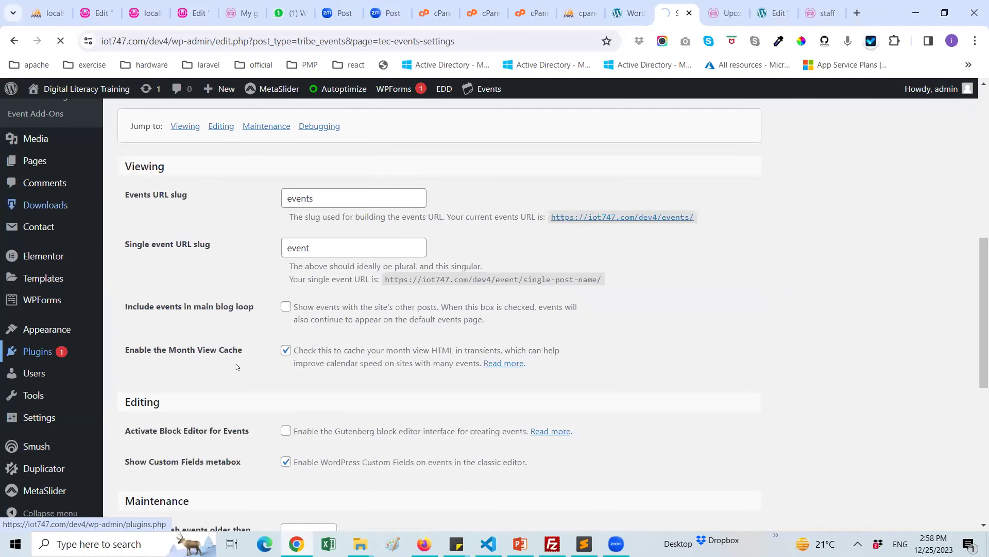
Open the Display settings of The Events Calendar and examine the stylesheet, events template and event view options.
left_click(38, 352)
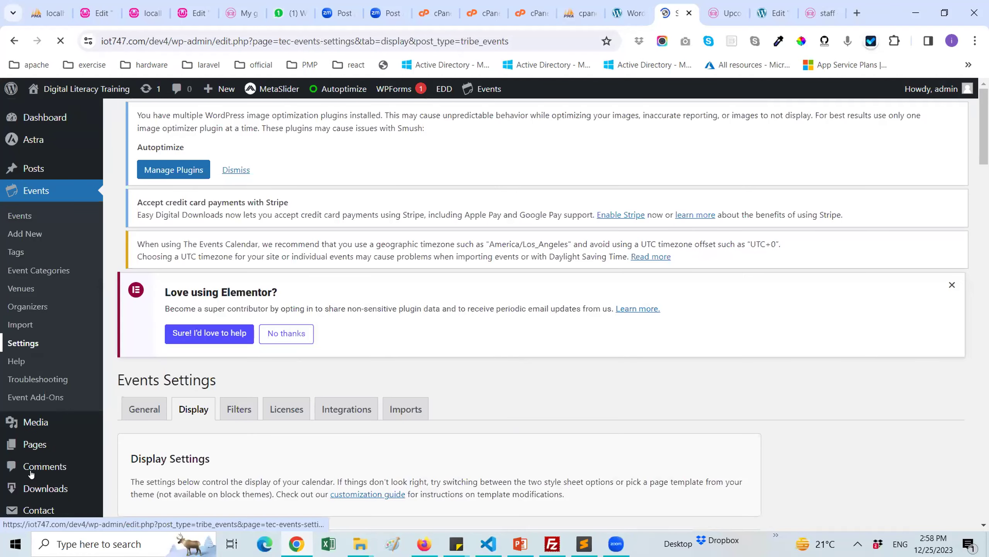
scroll(31, 474, "down", 3)
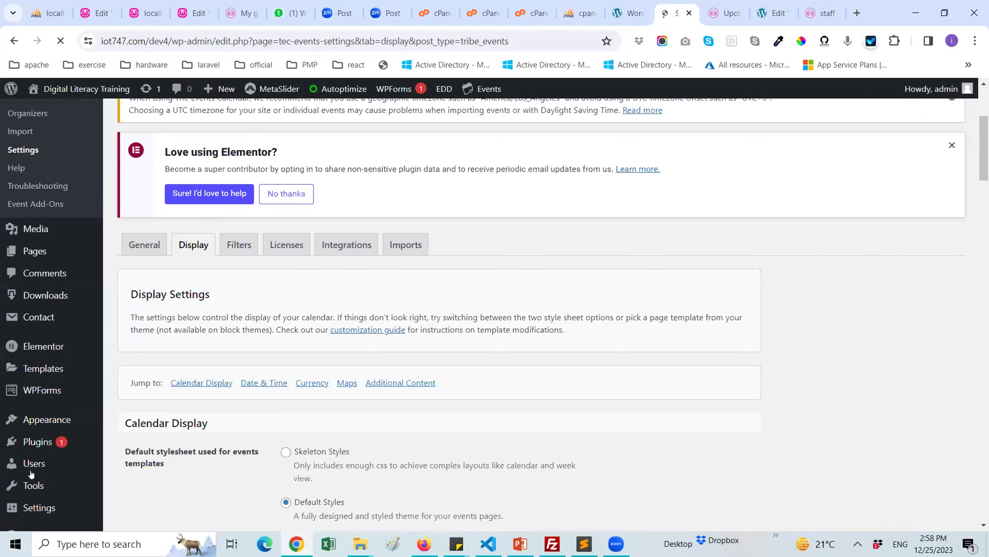
scroll(31, 471, "down", 3)
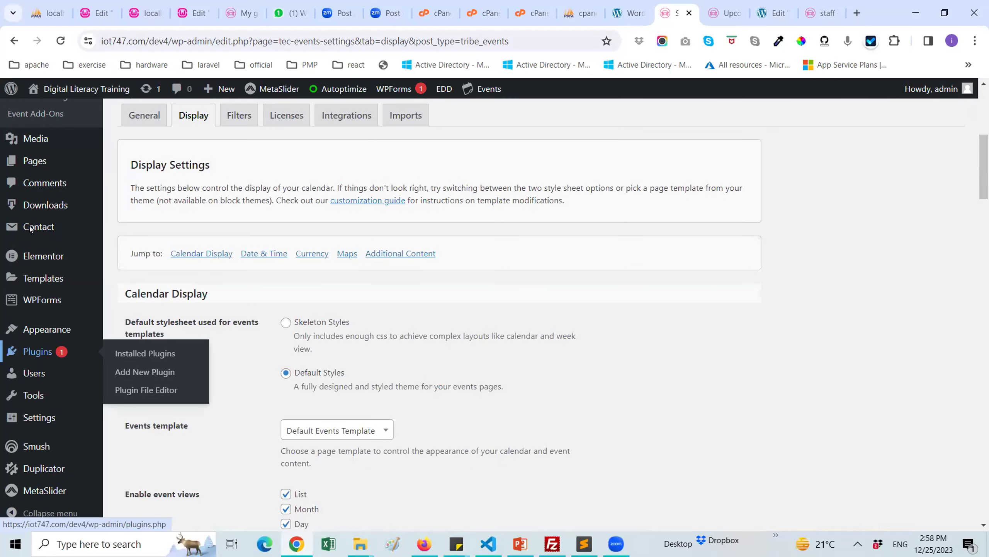
scroll(484, 210, "down", 3)
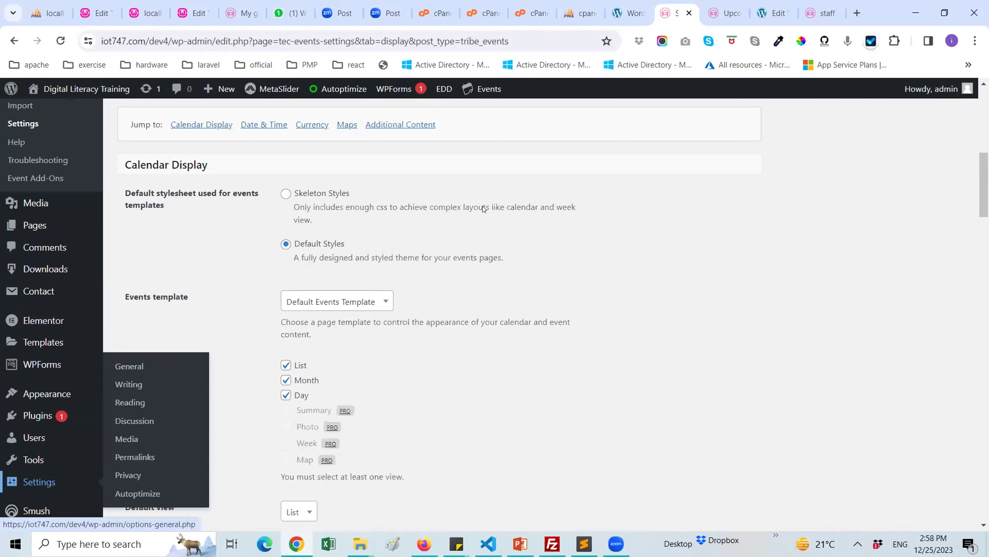
scroll(484, 210, "up", 2)
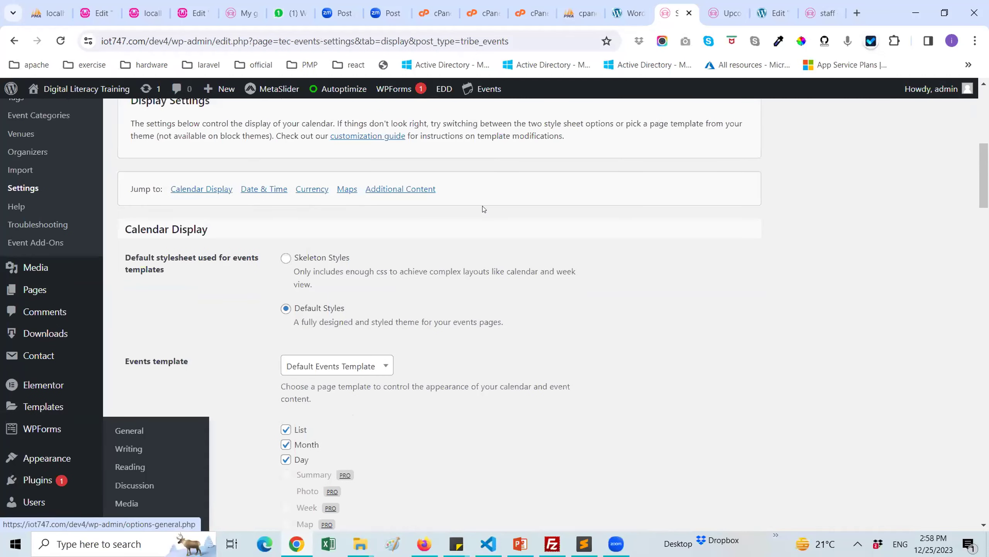
Start a new event and title it "Sports Activity".
scroll(483, 209, "up", 4)
key("Tab")
key("Return")
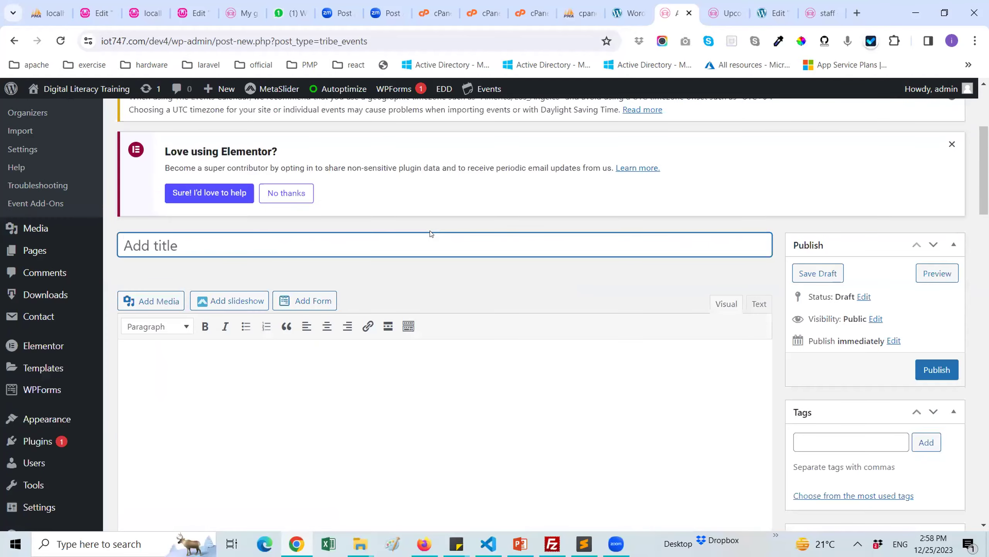
type("Sports Activity")
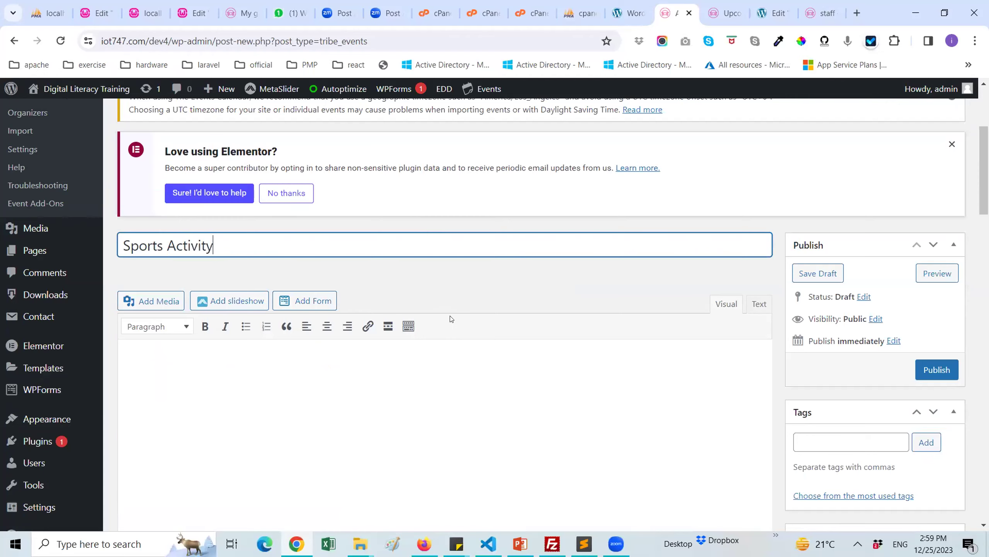
Make the event an all-day event in its time and date settings.
scroll(440, 316, "down", 8)
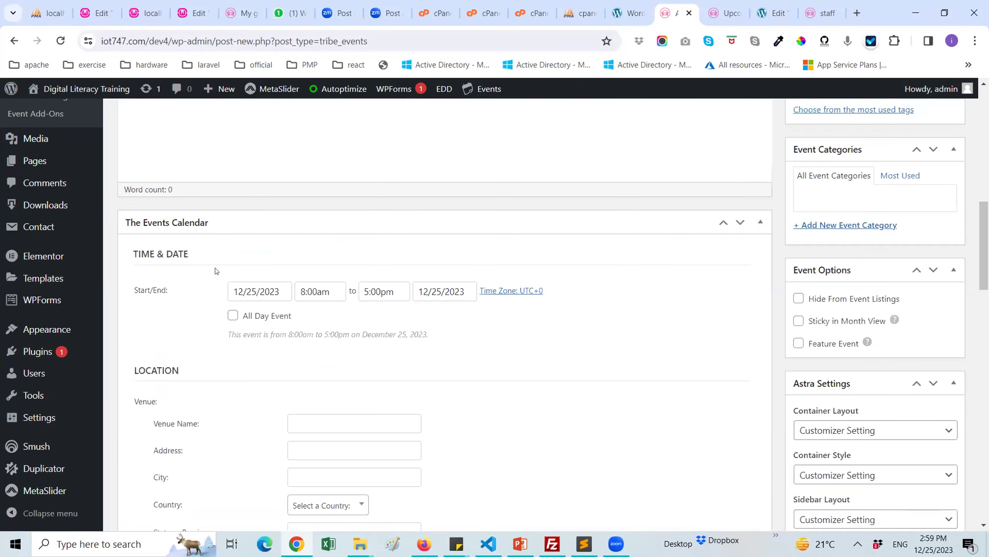
scroll(225, 278, "down", 2)
left_click(233, 250)
scroll(333, 235, "down", 2)
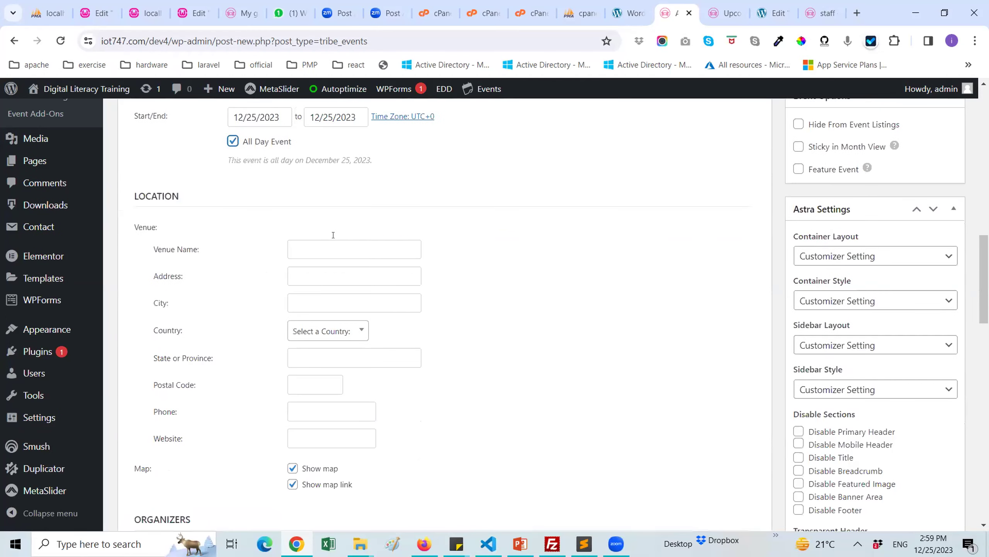
Enter the venue name in the event's location details, beginning with "Ko".
scroll(333, 235, "down", 1)
left_click(333, 234)
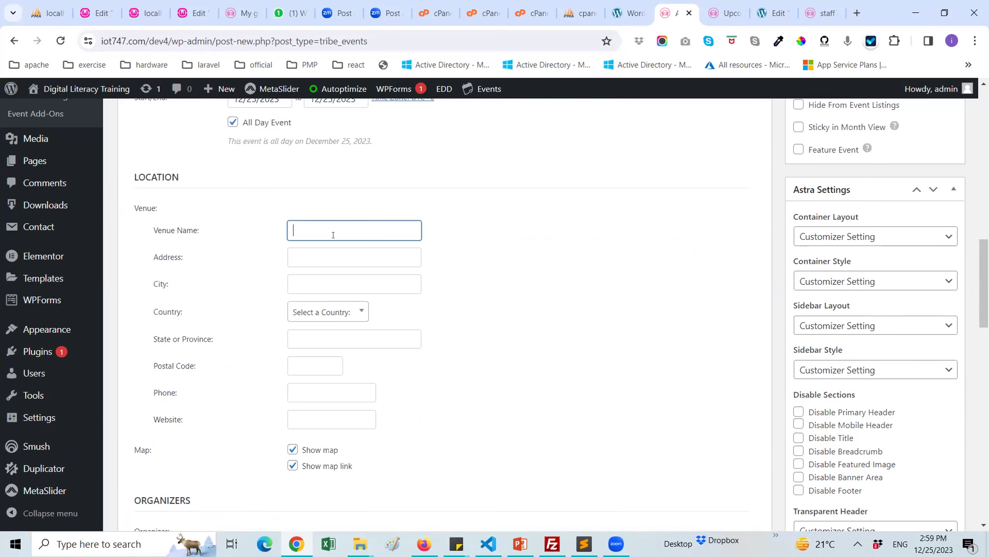
type("J")
key("BackSpace")
type("Ko")
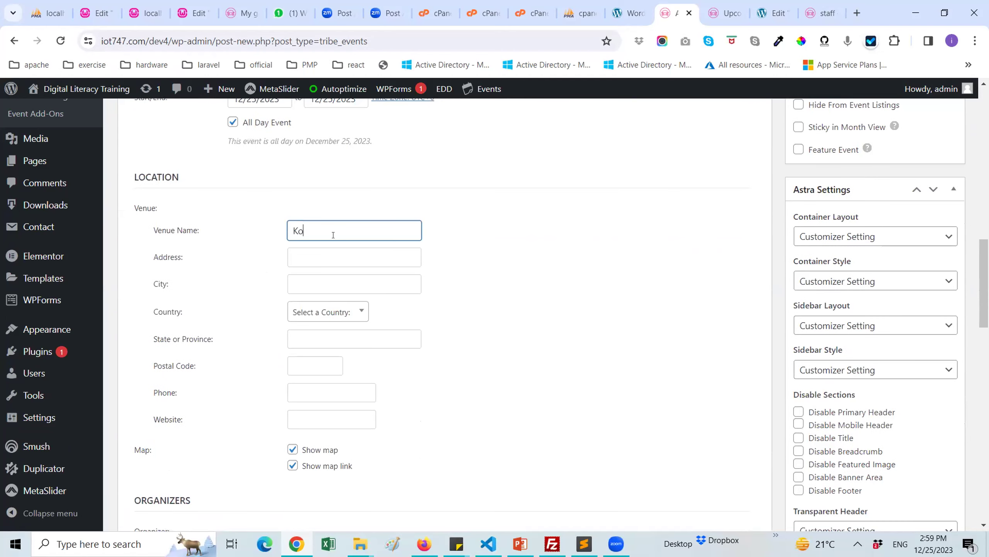